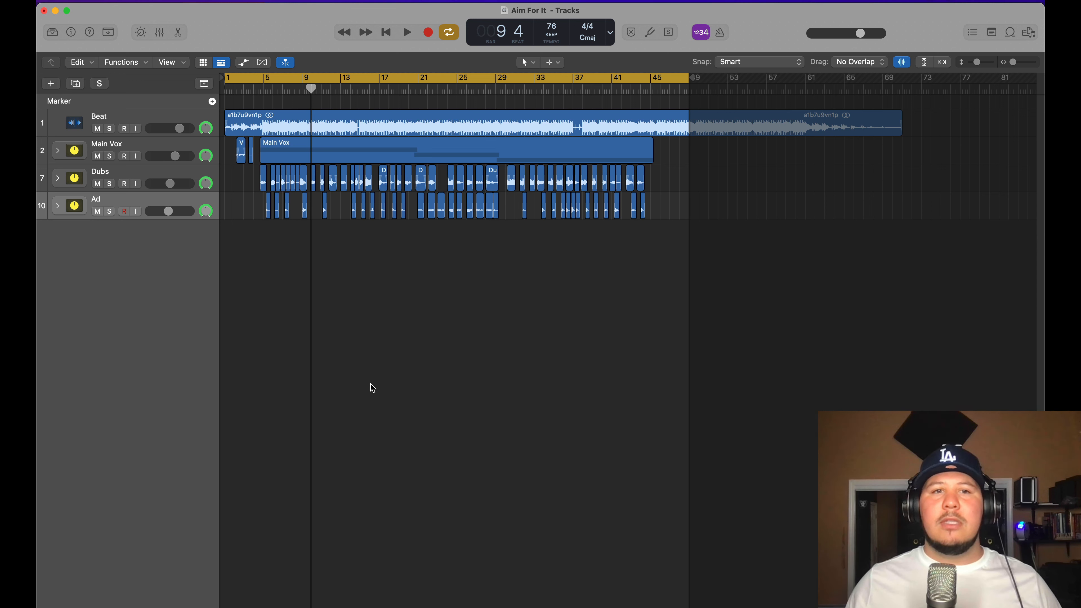
# Play the song from its beginning with the track lanes enlarged and the timeline showing bar 5 onward.
pyautogui.press('Return')
pyautogui.press('space')
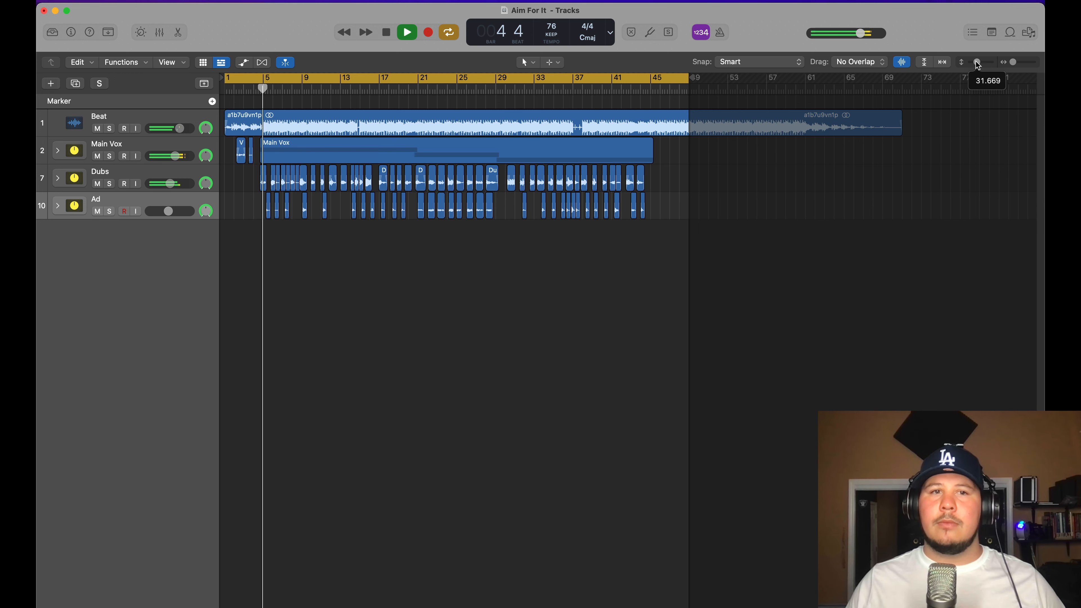
pyautogui.moveTo(976, 62); pyautogui.dragTo(1014, 62)
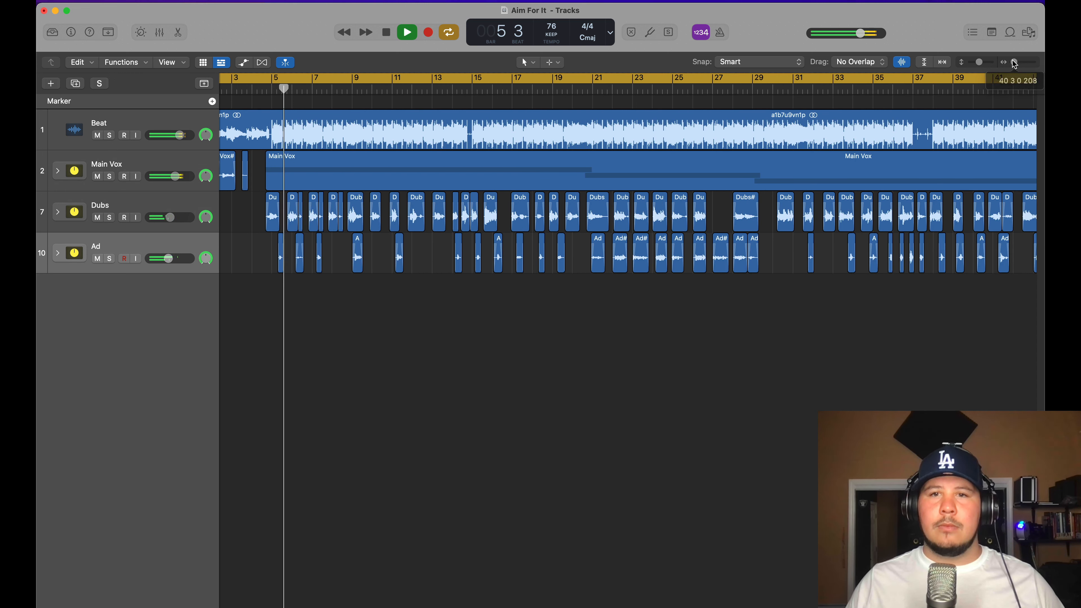
pyautogui.hscroll(3, 623, 294)
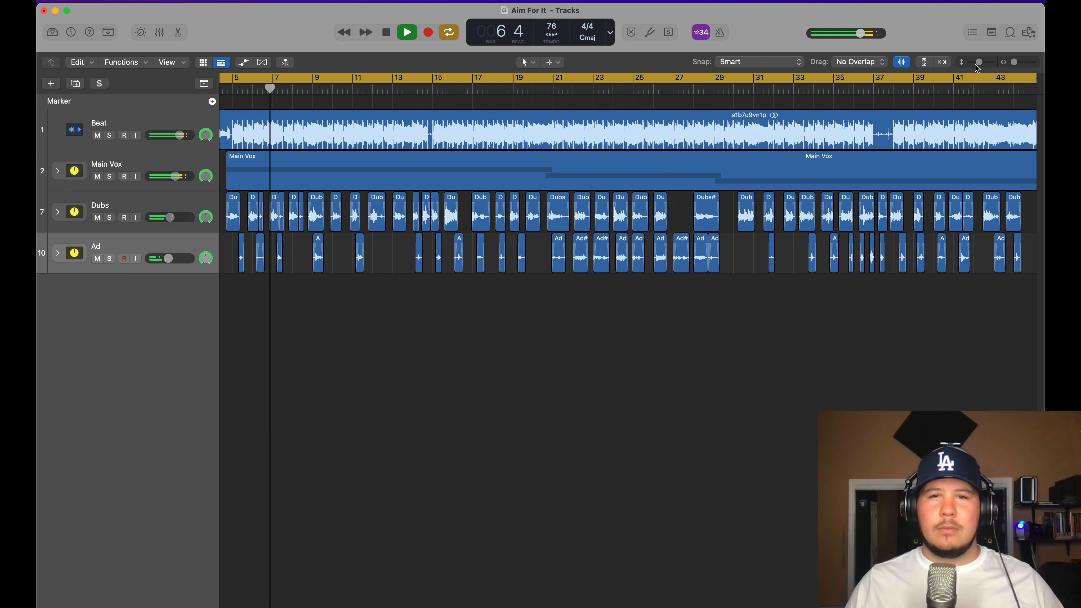
pyautogui.moveTo(979, 63); pyautogui.dragTo(976, 68)
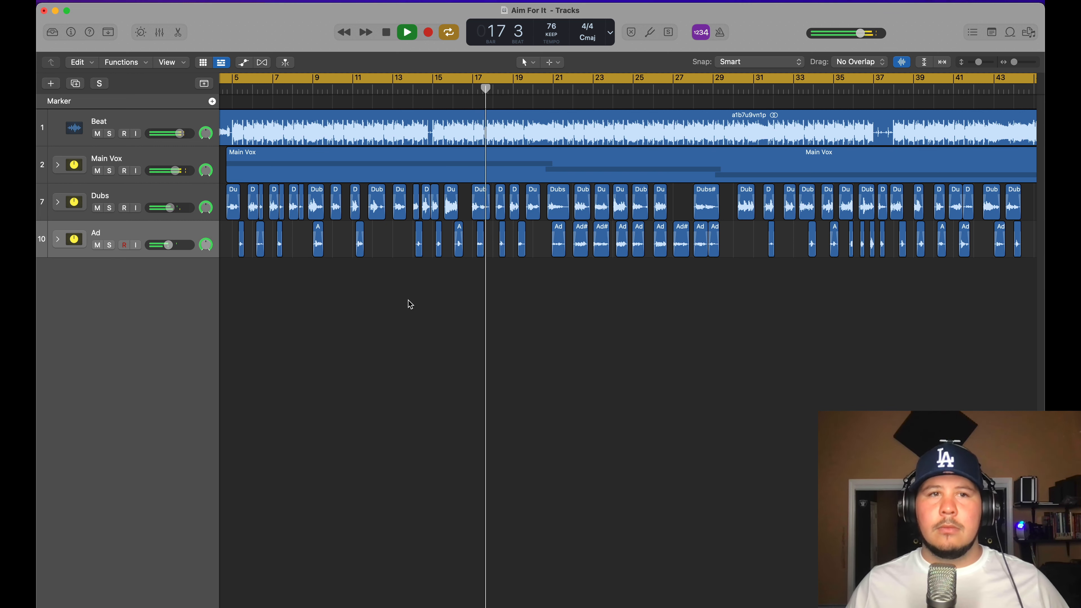
pyautogui.keyDown('shift'); pyautogui.click(237, 78); pyautogui.keyUp('shift')
pyautogui.click(237, 77)
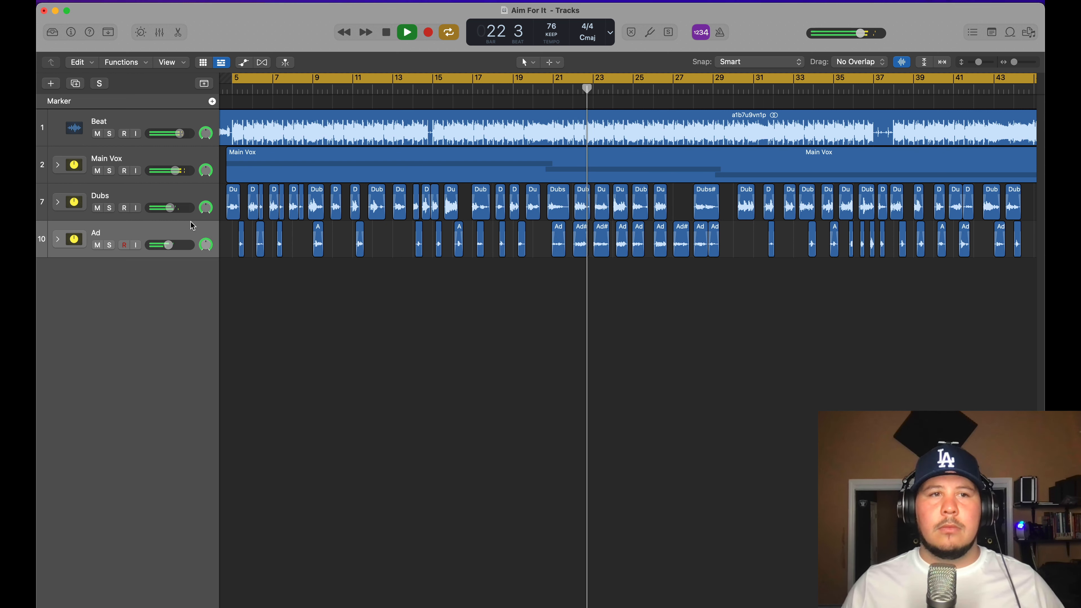
# Solo the Main Vox, Dubs, Ad and Beat tracks one after another during playback, and stop playback.
pyautogui.click(109, 171)
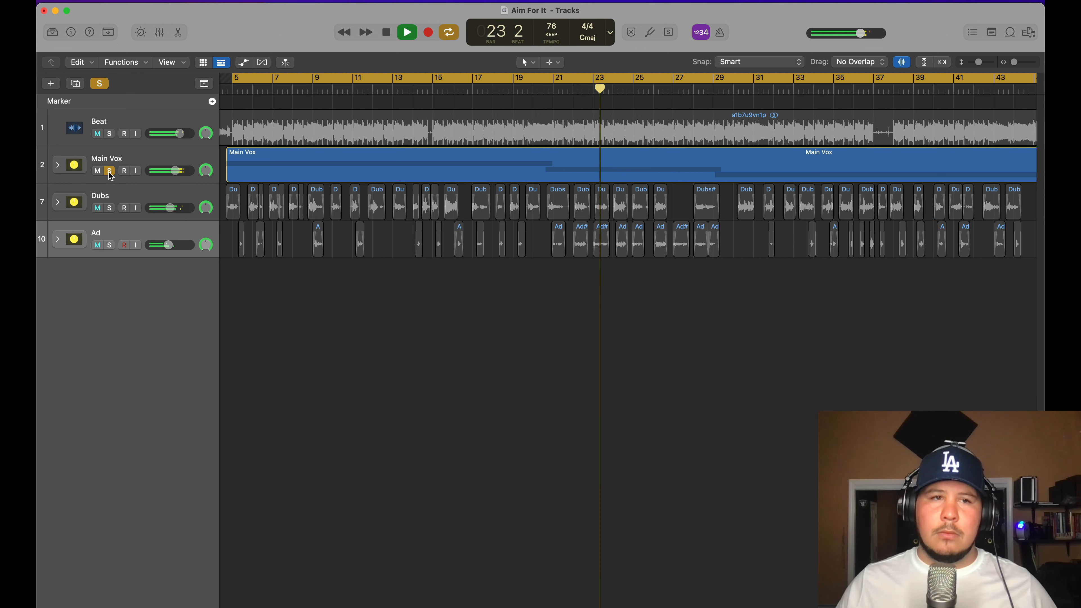
pyautogui.click(110, 208)
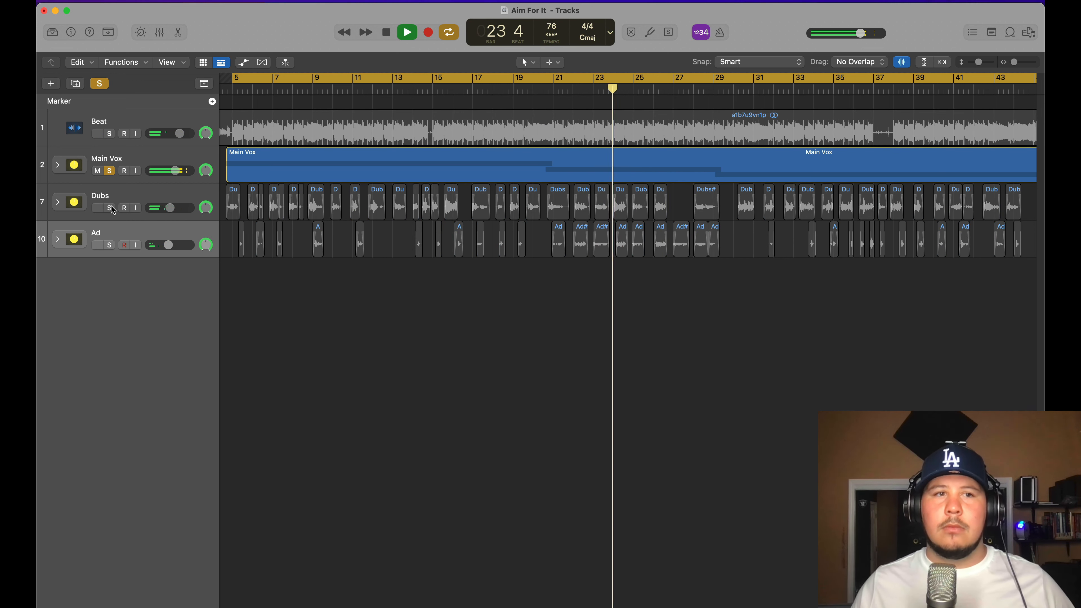
pyautogui.click(109, 245)
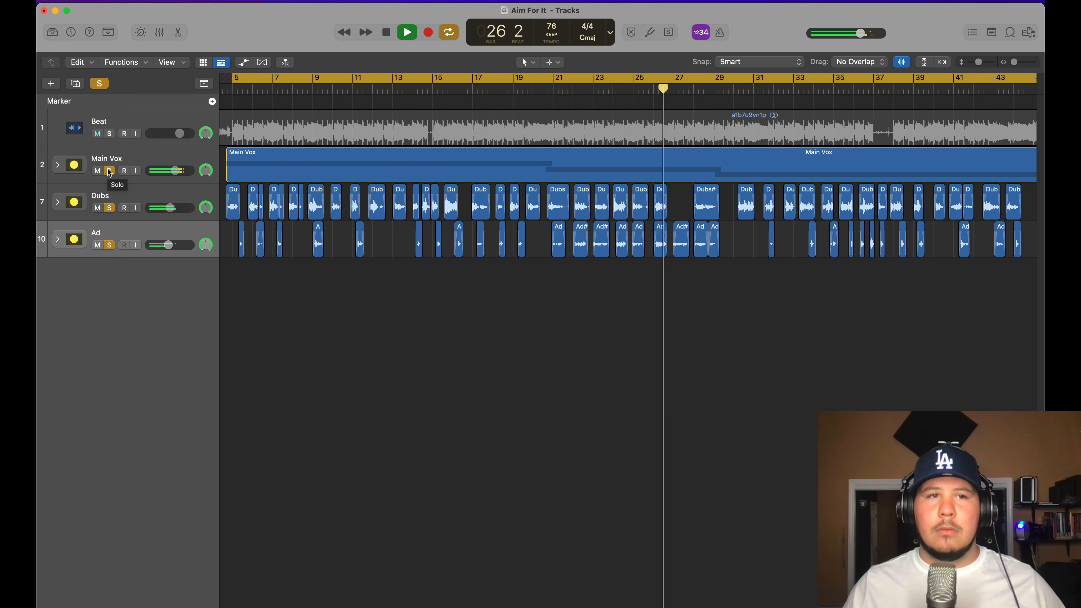
pyautogui.click(109, 134)
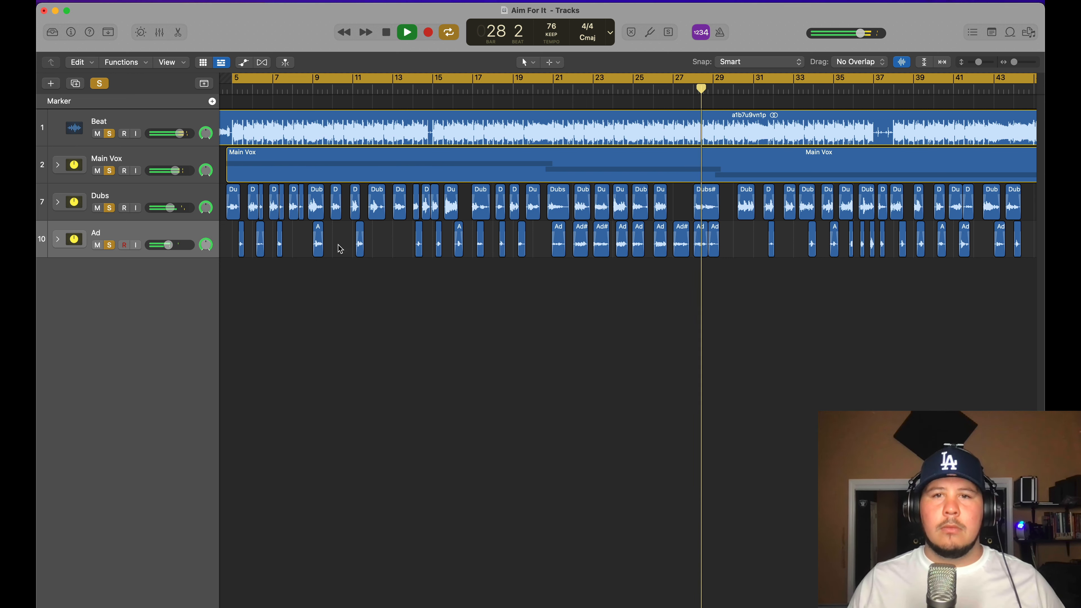
pyautogui.press('space')
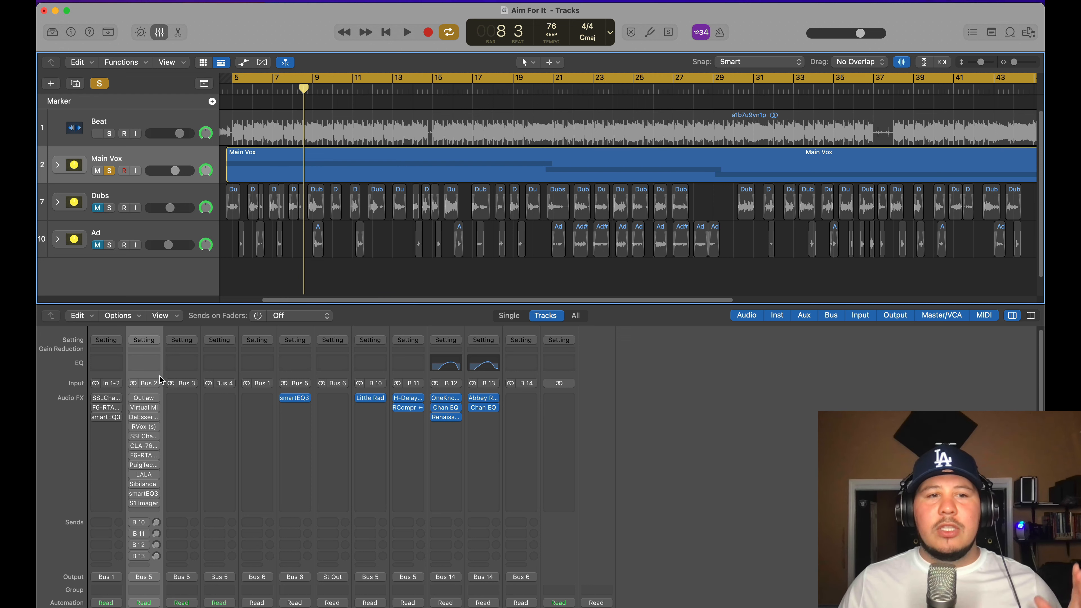
# Add a Channel EQ to the Main Vox track and set its analyzer scale to run from 25 to 85 during playback.
pyautogui.click(156, 364)
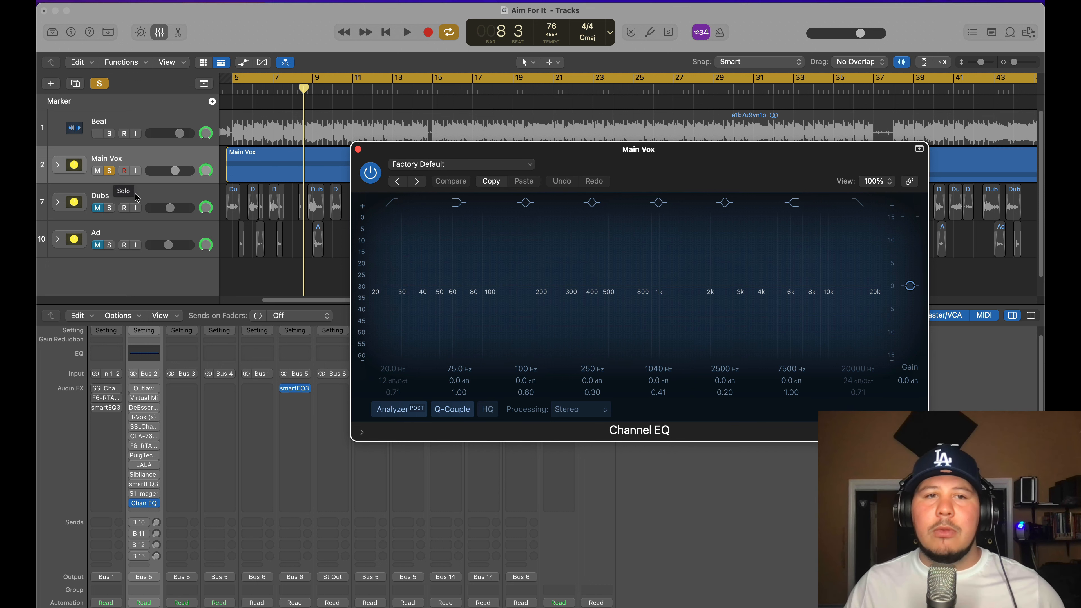
pyautogui.press('space')
pyautogui.moveTo(361, 312); pyautogui.dragTo(377, 227)
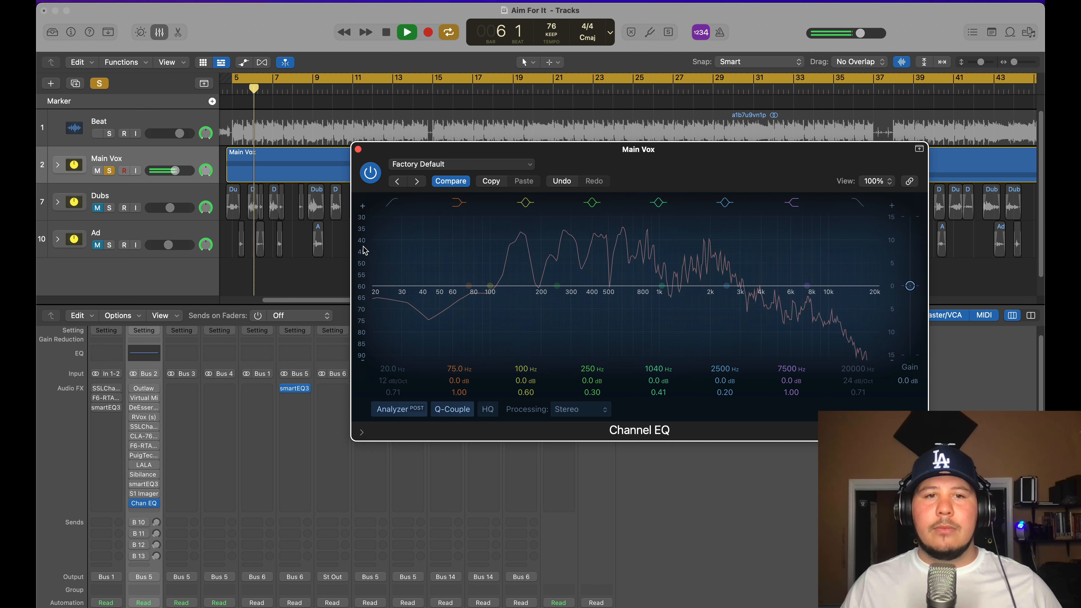
pyautogui.moveTo(362, 247); pyautogui.dragTo(362, 264)
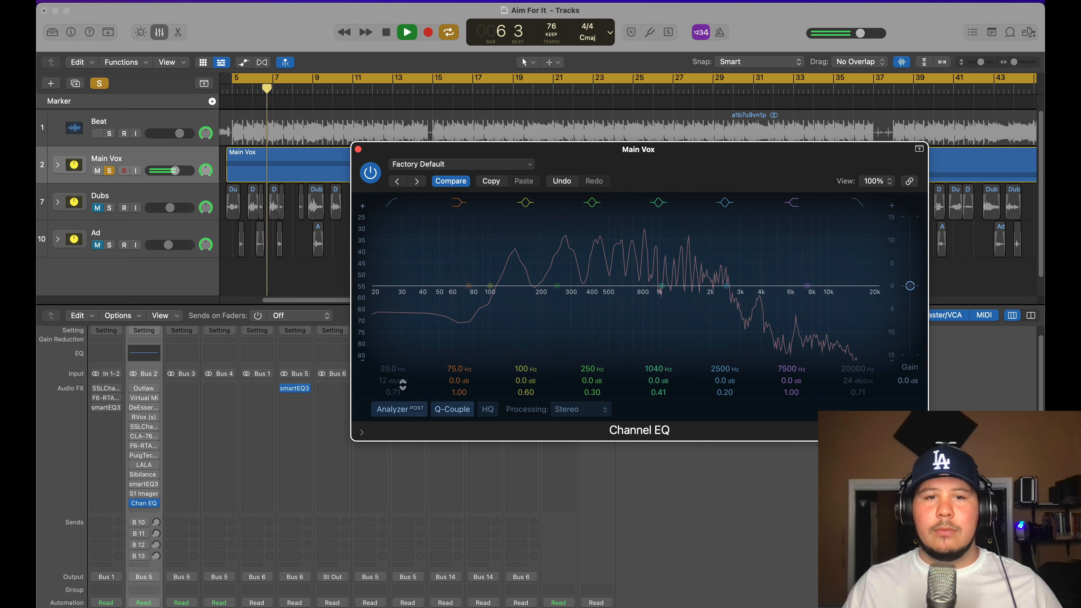
# Switch the Channel EQ's analyzer off and on again, and play the soloed vocal to examine its frequency spectrum.
pyautogui.click(402, 412)
pyautogui.press('space')
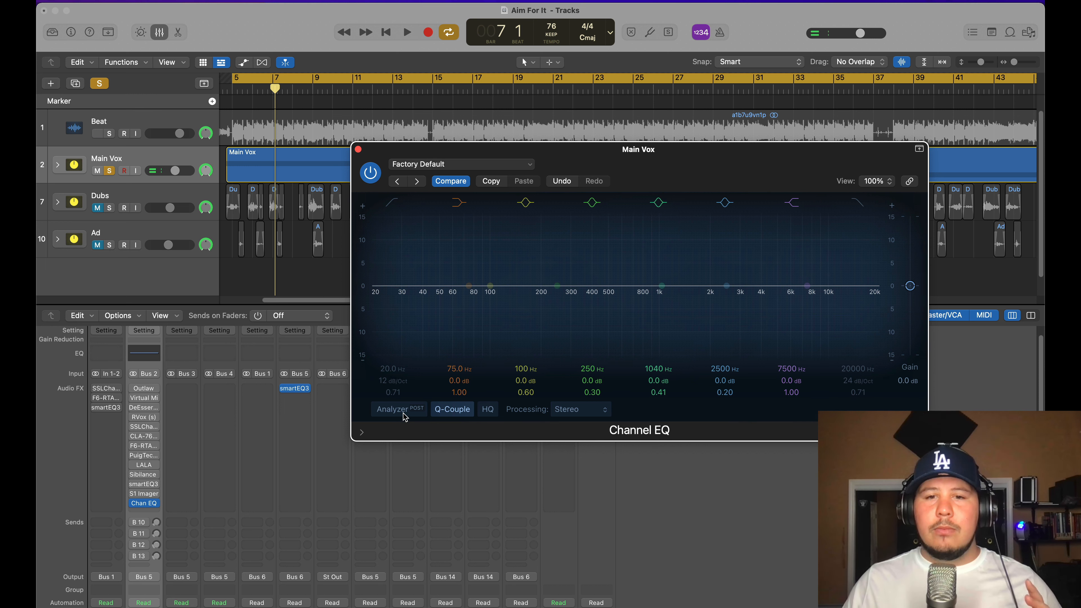
pyautogui.click(404, 415)
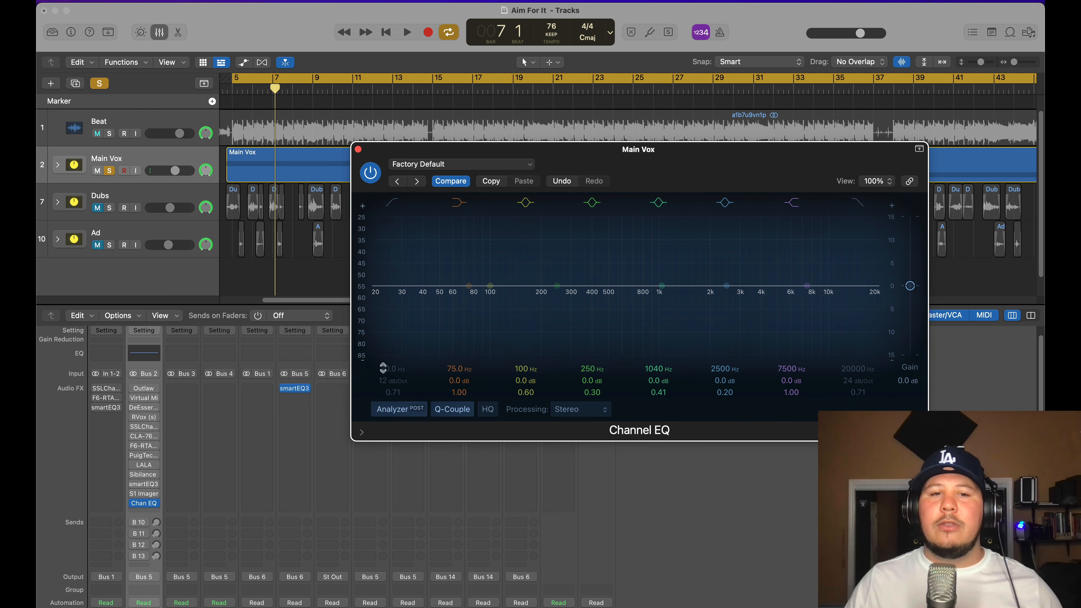
pyautogui.hotkey('ctrl', 'm')
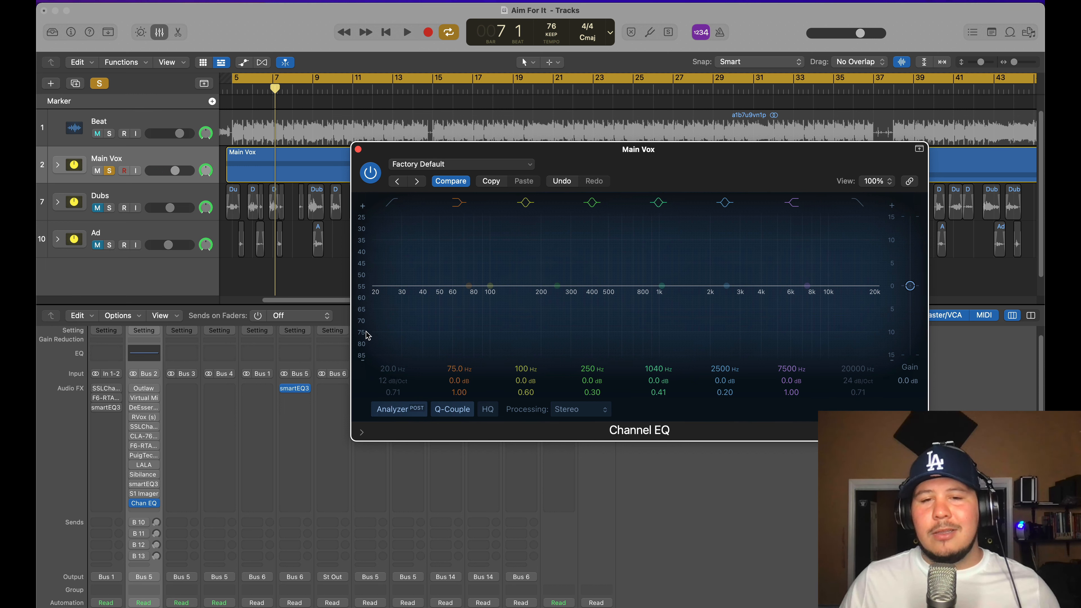
pyautogui.press('space')
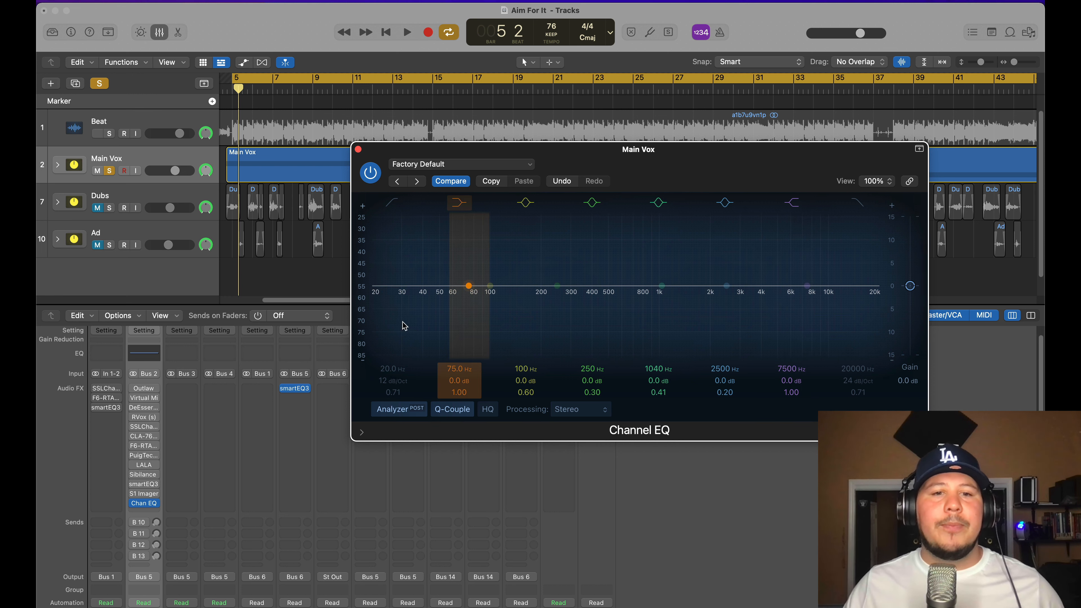
pyautogui.press('space')
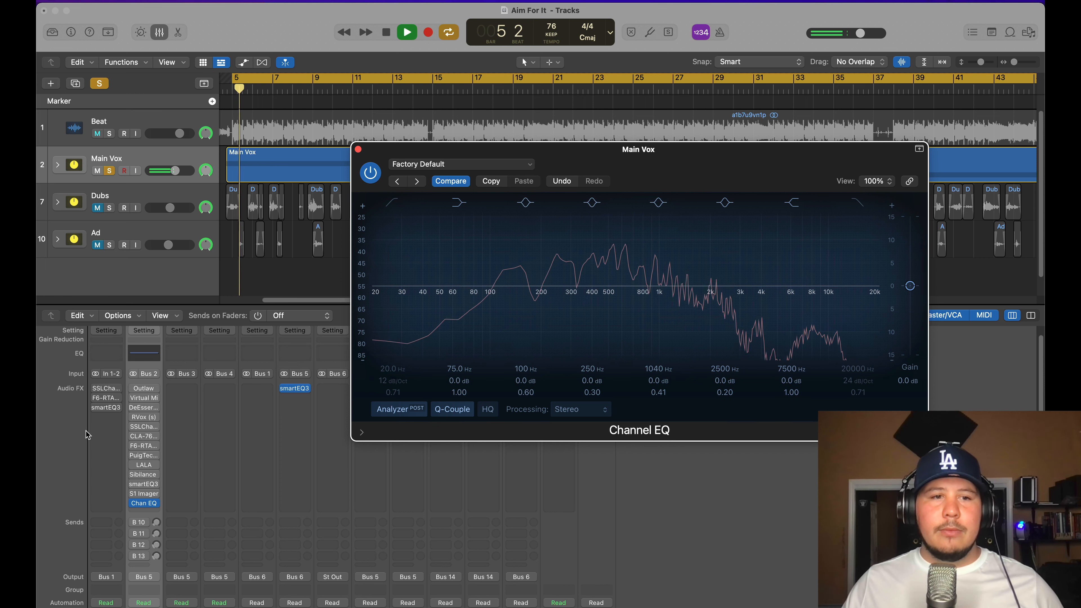
# Enable and open the Virtual Mix Rack on the Main Vox channel, arranging its window below the Channel EQ.
pyautogui.click(142, 400)
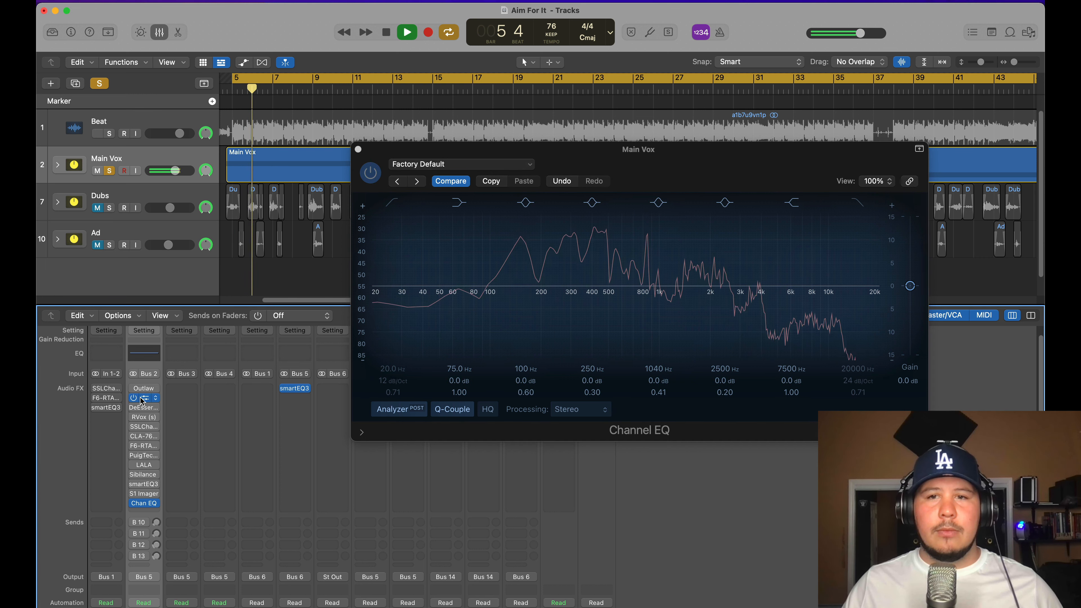
pyautogui.press('space')
pyautogui.click(143, 401)
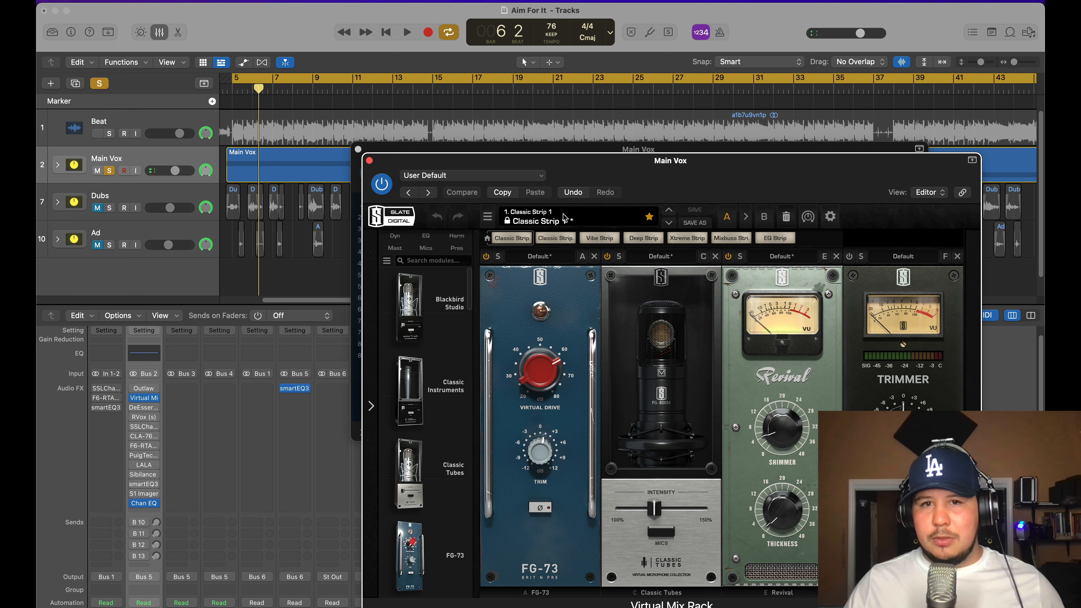
pyautogui.moveTo(632, 180); pyautogui.dragTo(552, 161)
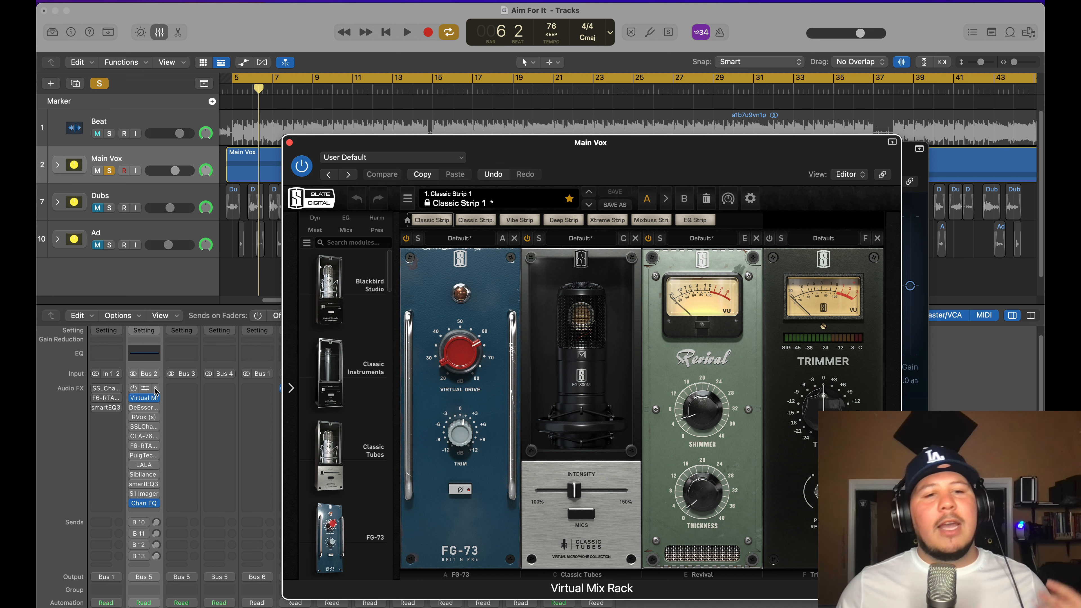
pyautogui.moveTo(633, 166); pyautogui.dragTo(635, 234)
pyautogui.moveTo(686, 149); pyautogui.dragTo(631, 51)
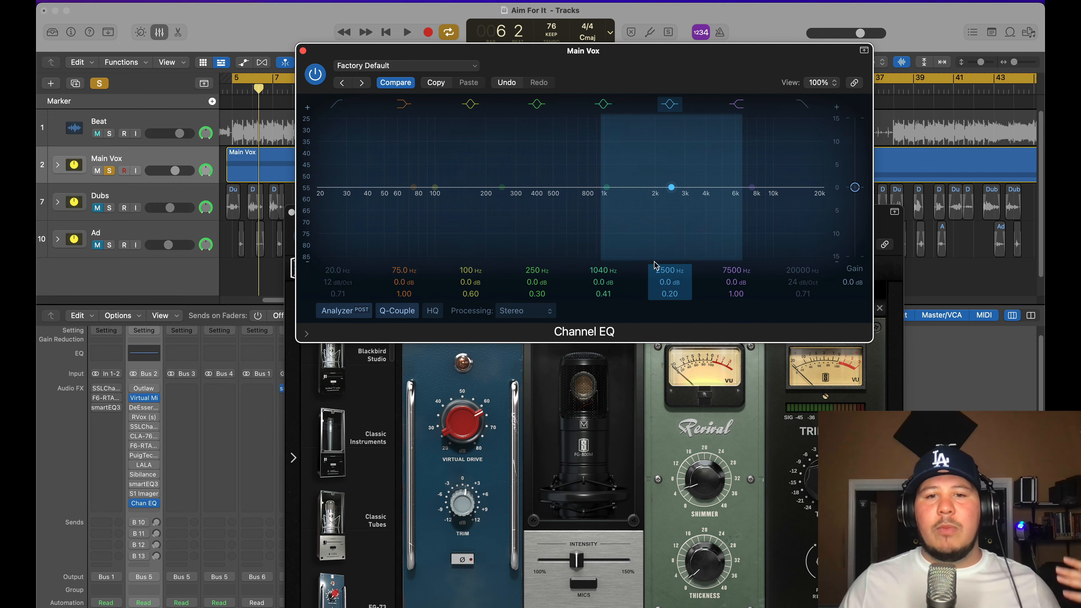
pyautogui.click(609, 386)
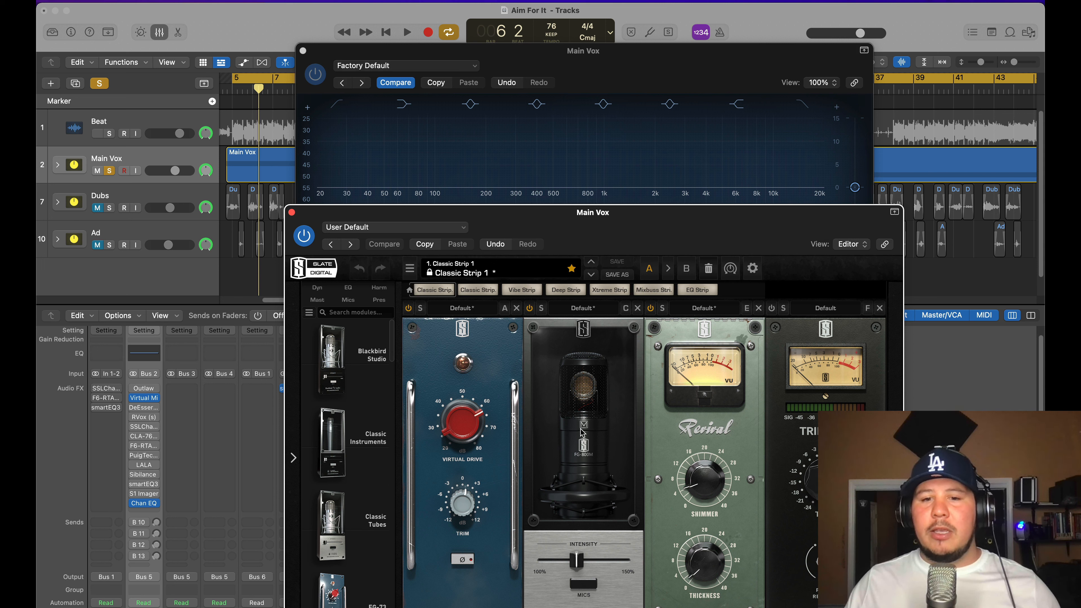
# Raise the Intensity of the Classic Tubes microphone module and play the vocal with the EQ analyzer and module controls both in view.
pyautogui.moveTo(577, 561); pyautogui.dragTo(579, 536)
pyautogui.press('space')
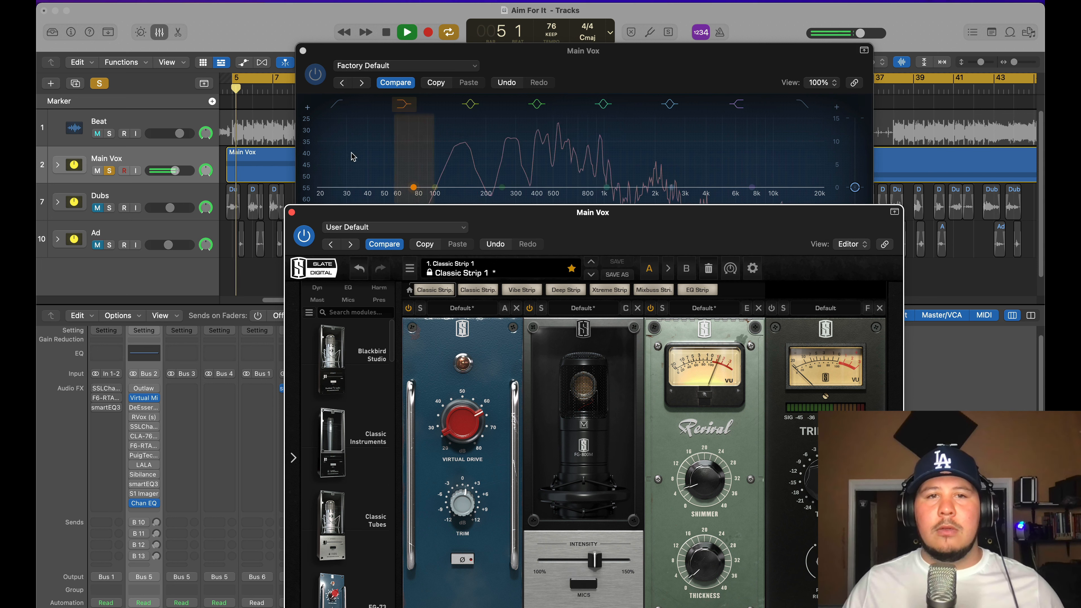
pyautogui.moveTo(641, 71); pyautogui.dragTo(634, 33)
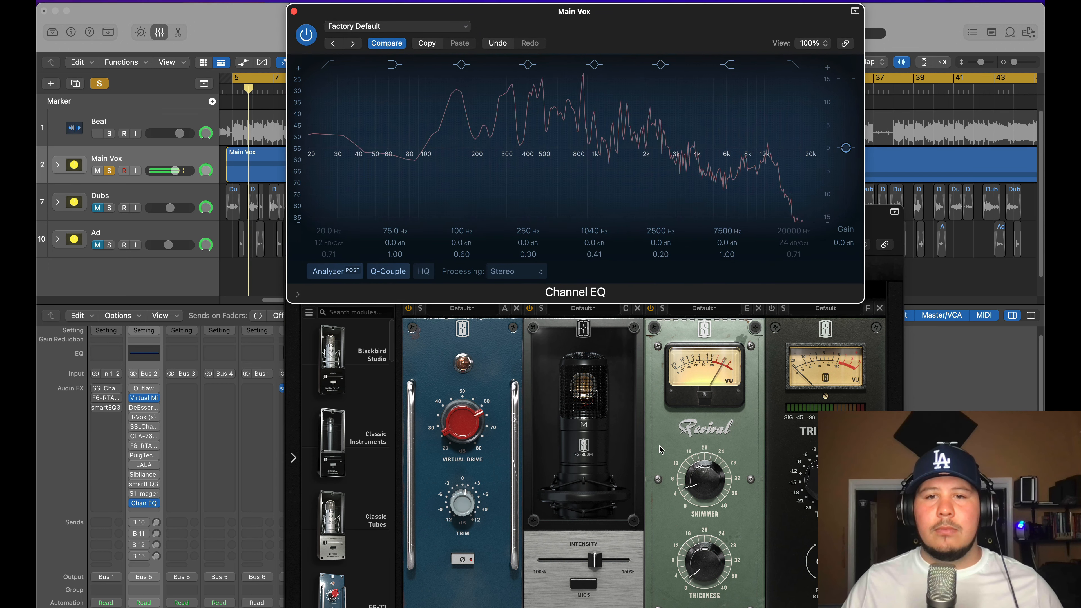
pyautogui.click(603, 381)
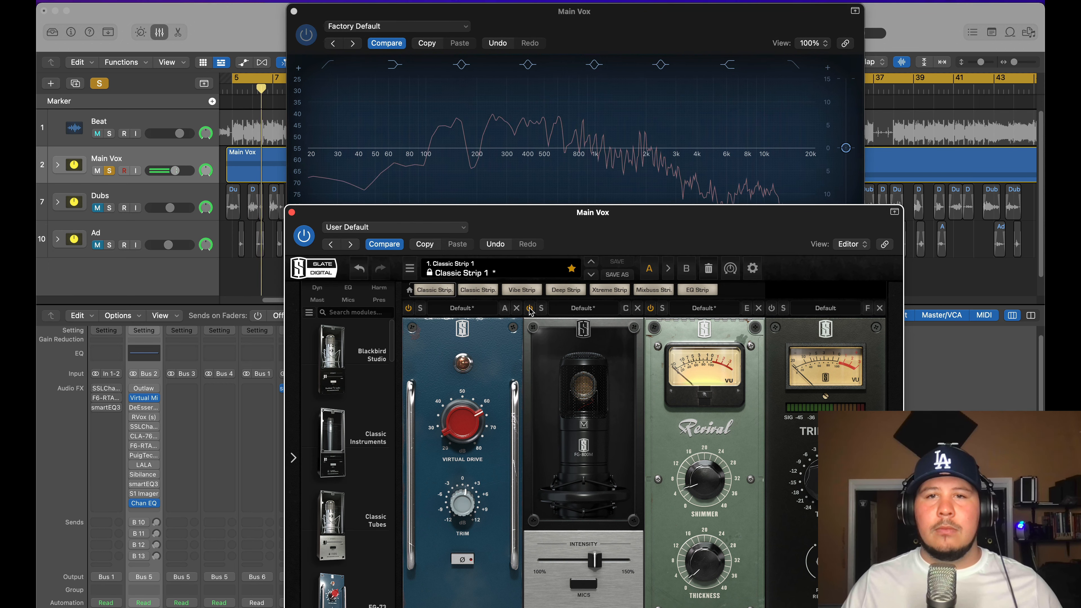
pyautogui.moveTo(552, 232); pyautogui.dragTo(541, 279)
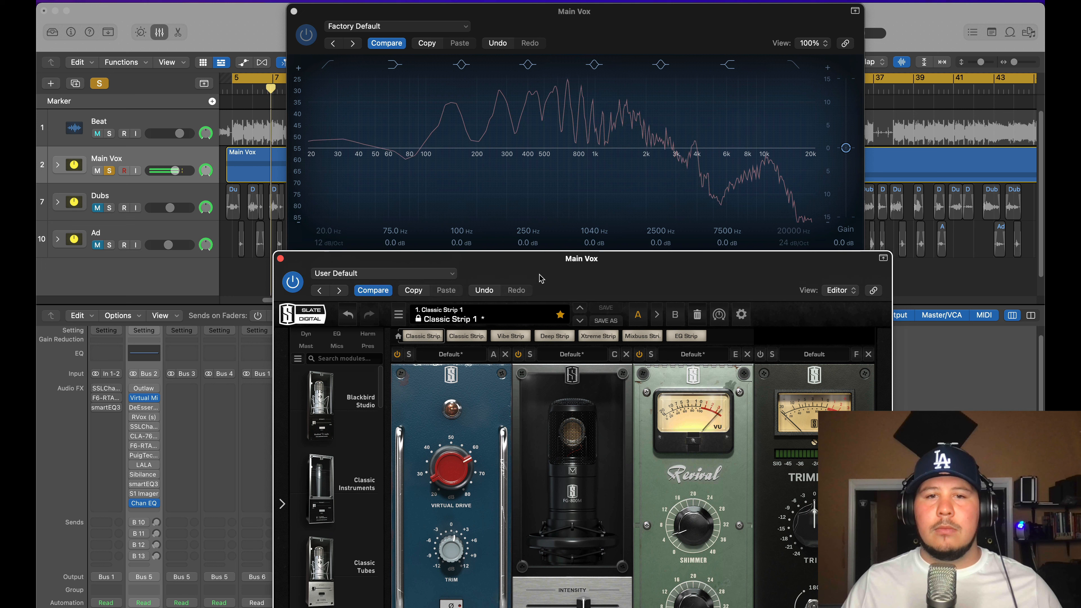
# Compare the vocal's spectrum with the Classic Tubes module bypassed, soloed and active again during playback.
pyautogui.click(518, 356)
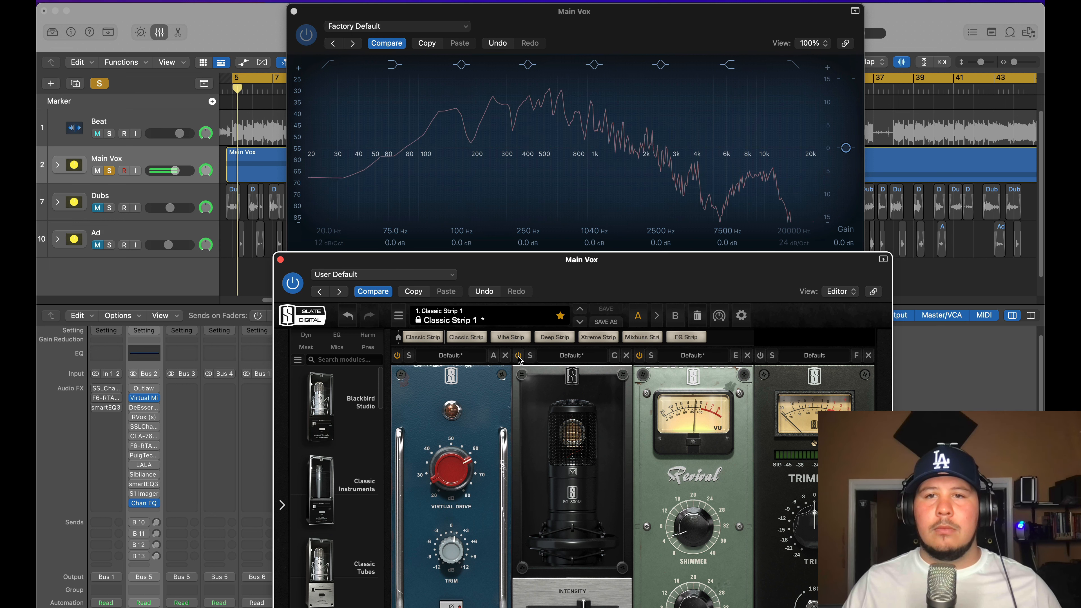
pyautogui.click(518, 356)
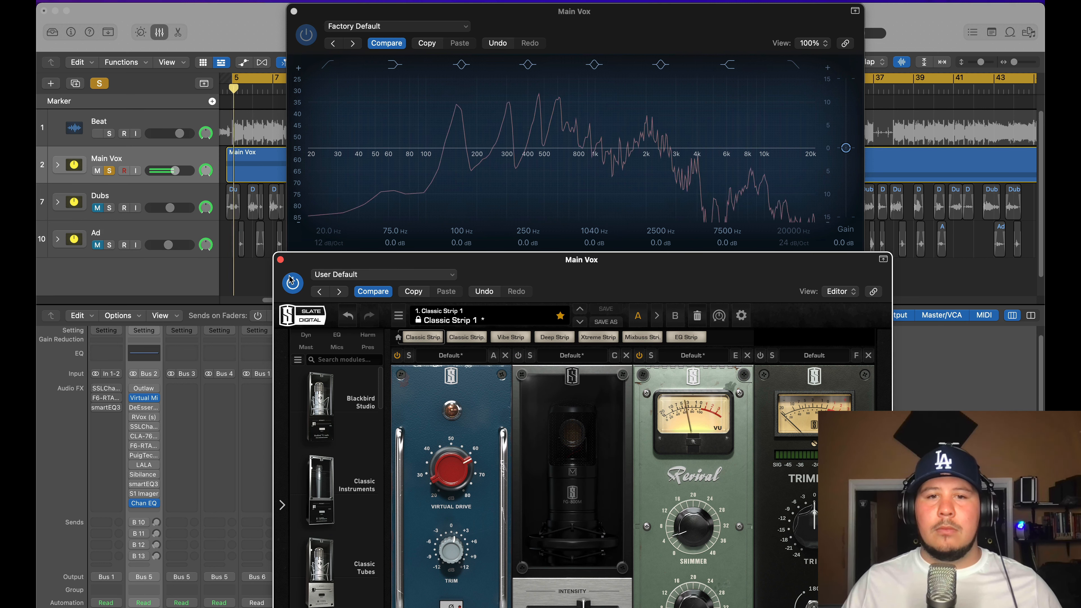
pyautogui.click(528, 356)
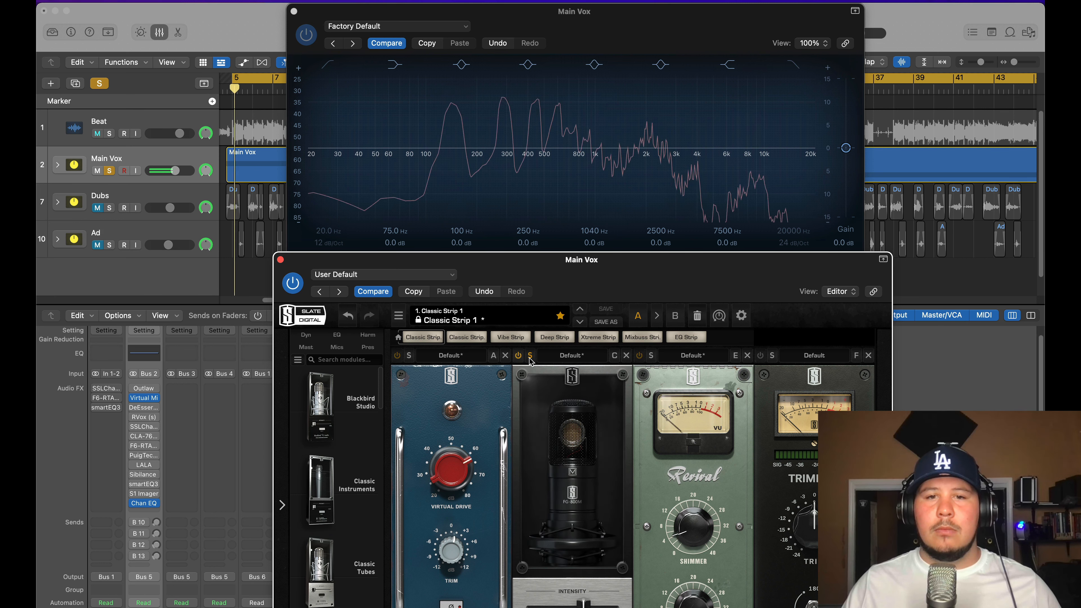
pyautogui.click(519, 356)
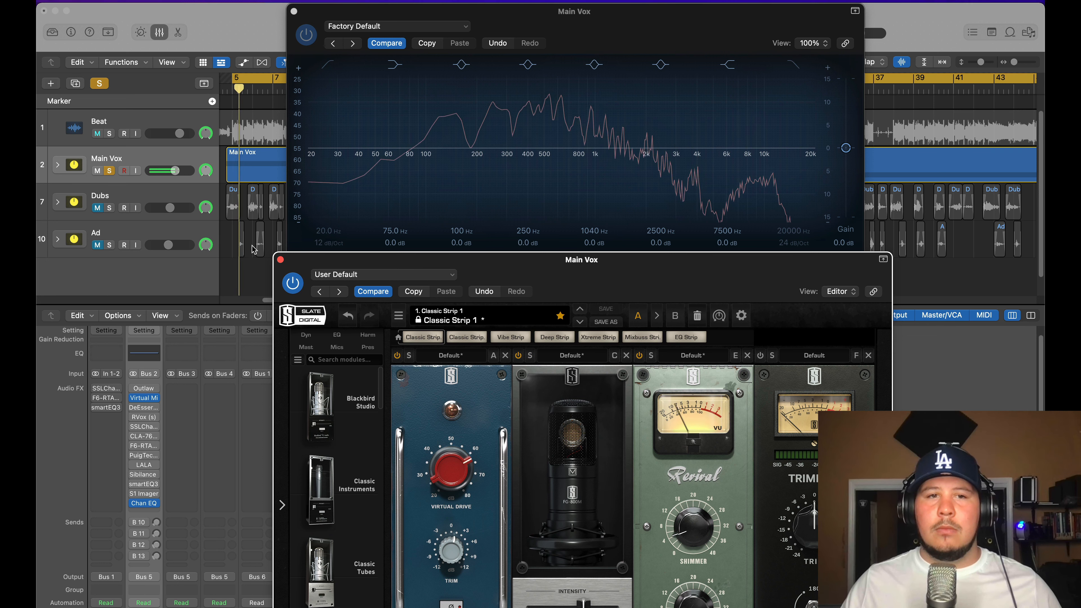
# Close the Virtual Mix Rack, move the Channel EQ window back over the tracks and stop playback.
pyautogui.press('super+w')
pyautogui.moveTo(614, 44); pyautogui.dragTo(585, 169)
pyautogui.press('space')
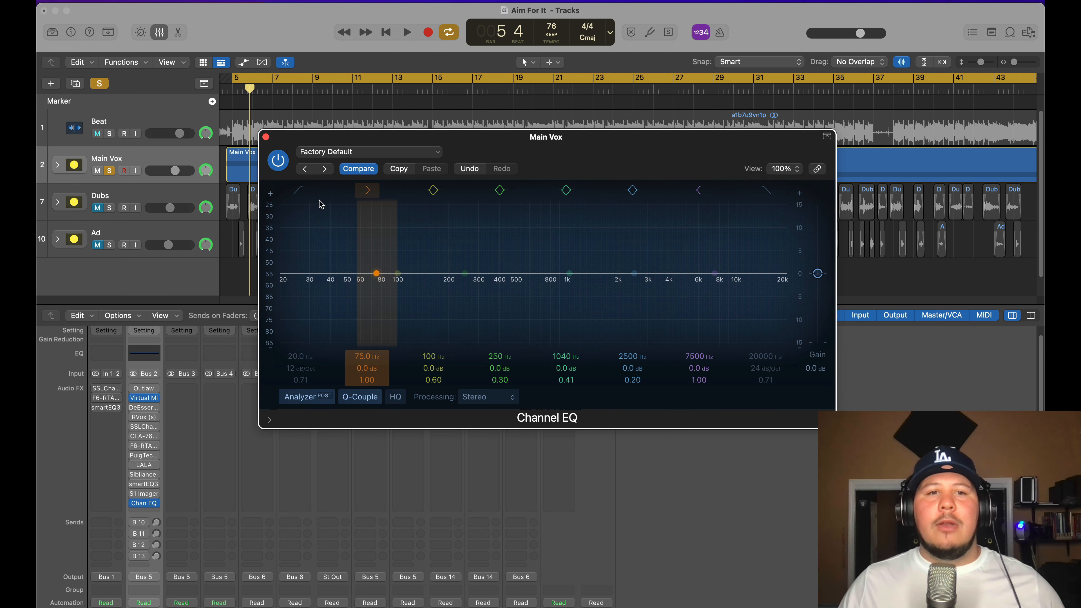
# Enable the Channel EQ's low-cut filter on Main Vox at 52 Hz with a 12 dB/Oct slope, and play the vocal.
pyautogui.click(309, 196)
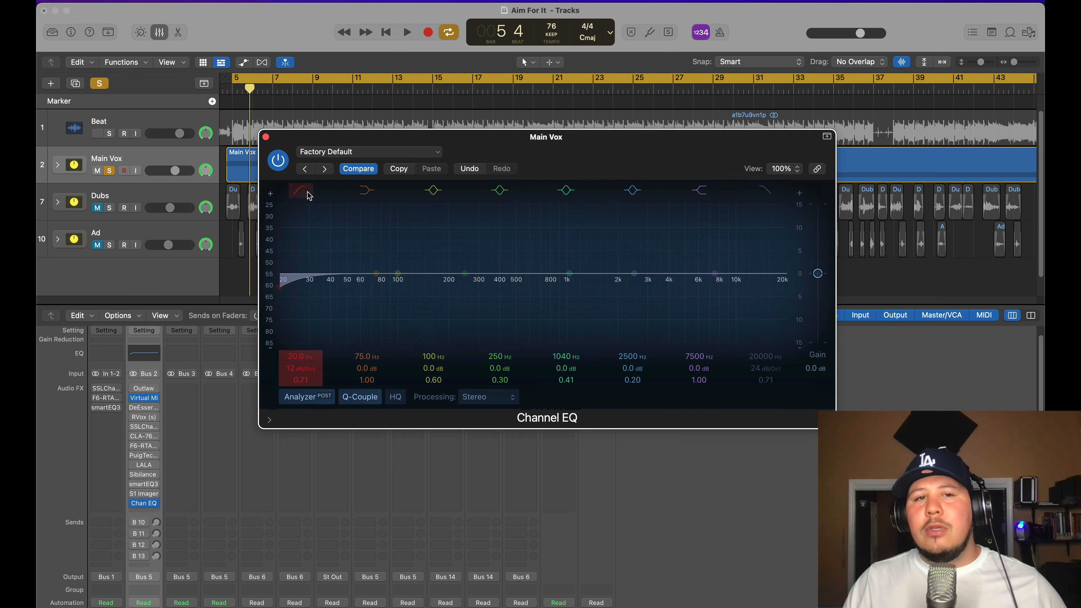
pyautogui.moveTo(291, 298); pyautogui.dragTo(350, 300)
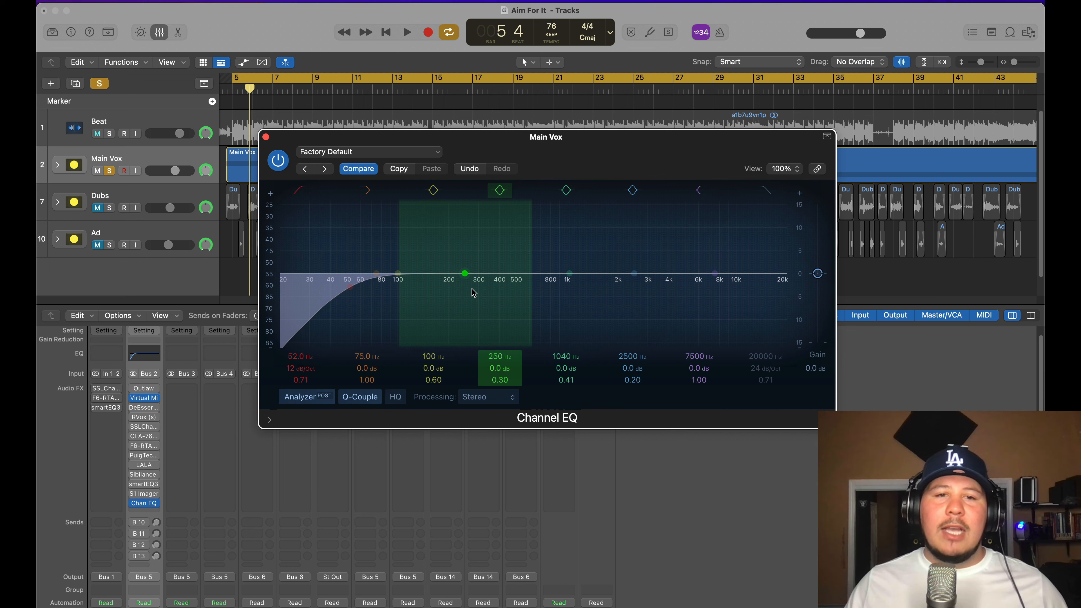
pyautogui.press('space')
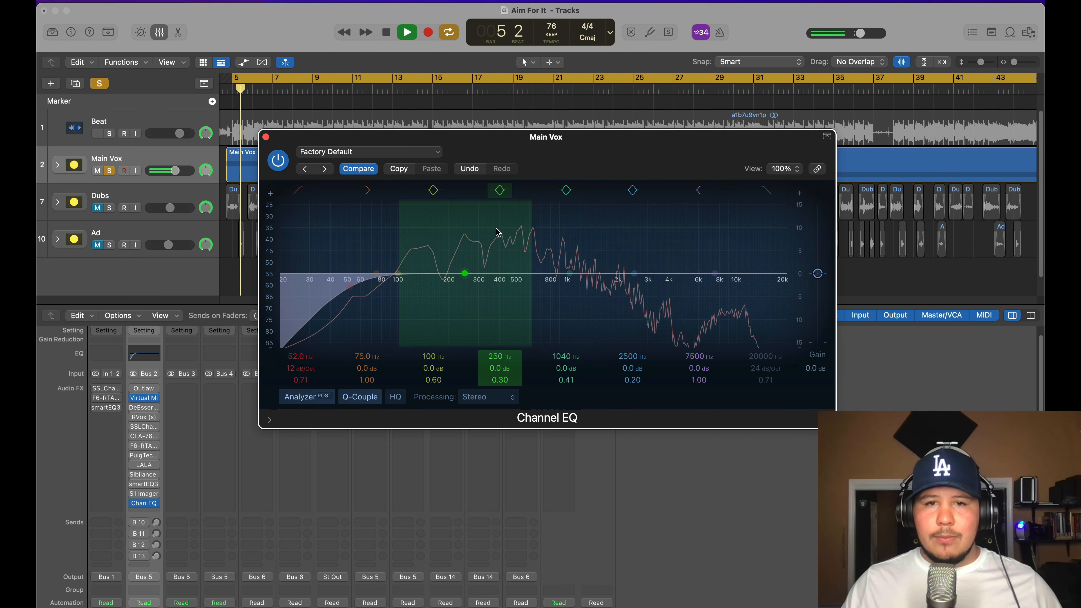
# Stop playback, pull the 250 Hz band into a 5 dB cut at 420 Hz, and turn it into an 8.8 dB boost with a Q of 12.0.
pyautogui.press('space')
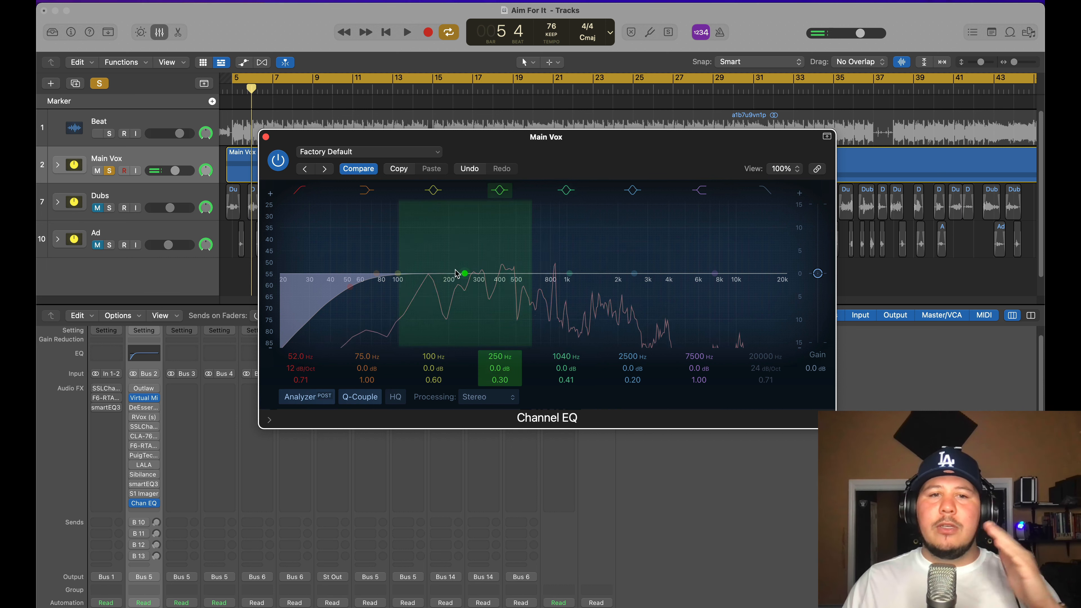
pyautogui.moveTo(485, 279); pyautogui.dragTo(519, 310)
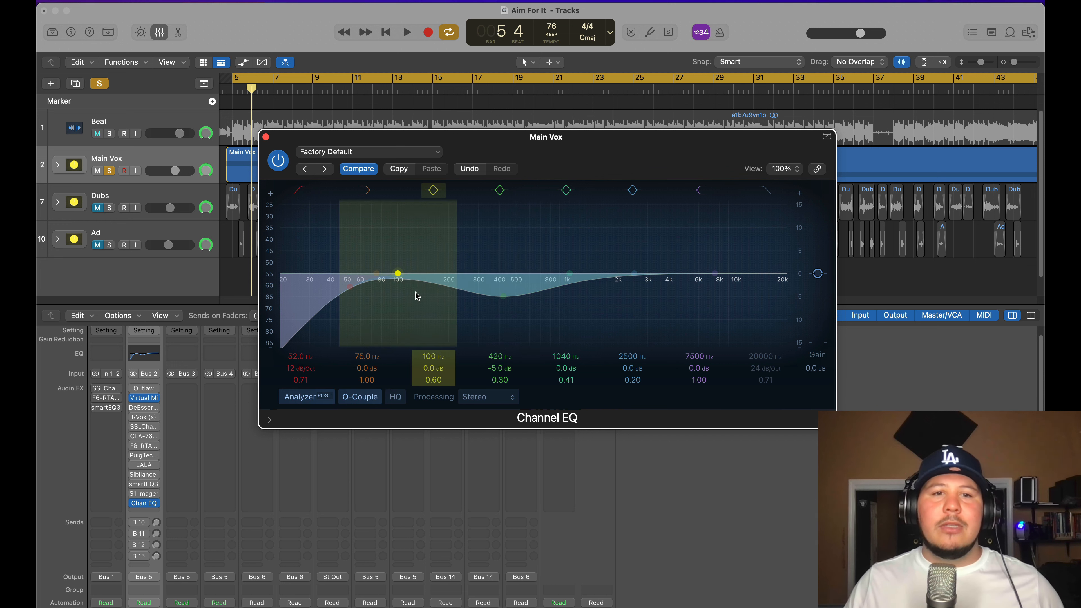
pyautogui.press('space')
pyautogui.moveTo(499, 379); pyautogui.dragTo(511, 363)
pyautogui.press('space')
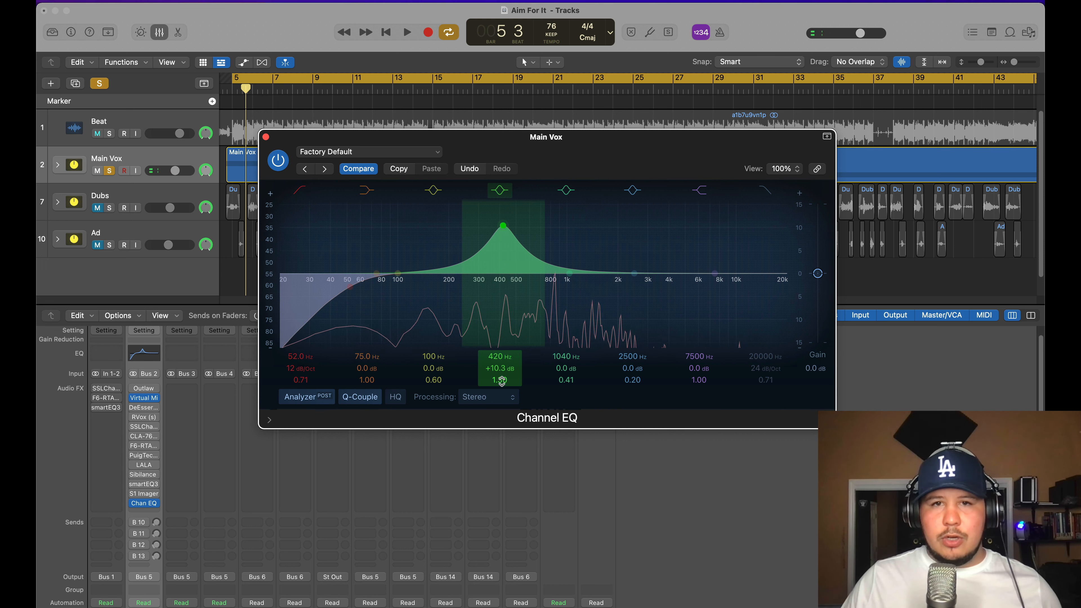
pyautogui.moveTo(502, 381); pyautogui.dragTo(506, 373)
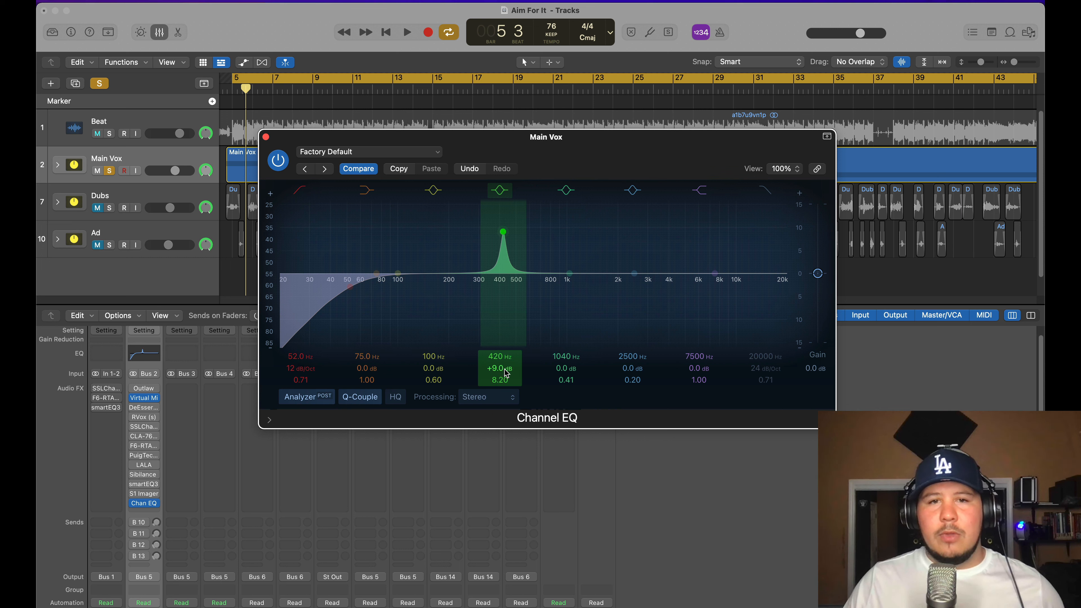
pyautogui.moveTo(506, 375); pyautogui.dragTo(505, 380)
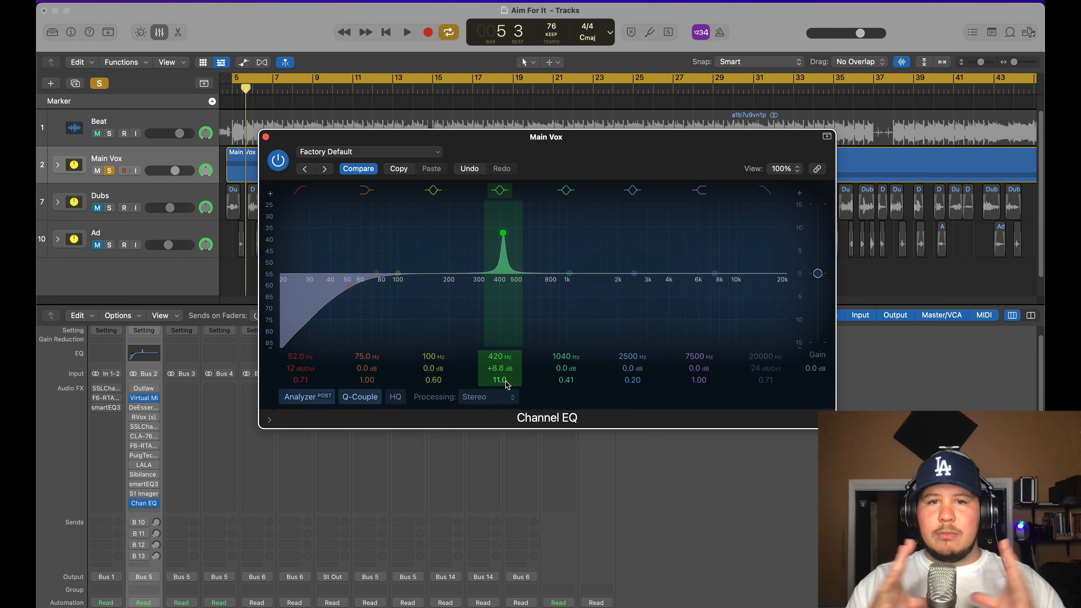
pyautogui.moveTo(508, 380); pyautogui.dragTo(511, 386)
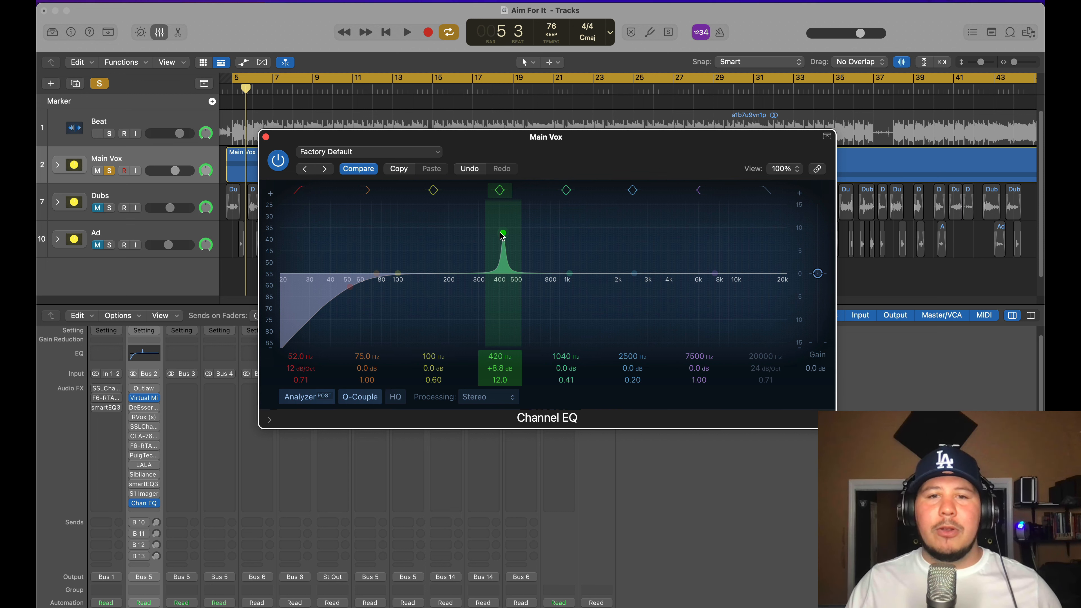
# Play the vocal while sweeping the narrow 420 Hz boost up to about 1870 Hz at +11.3 dB, and stop playback.
pyautogui.press('space')
pyautogui.moveTo(502, 236); pyautogui.dragTo(532, 220)
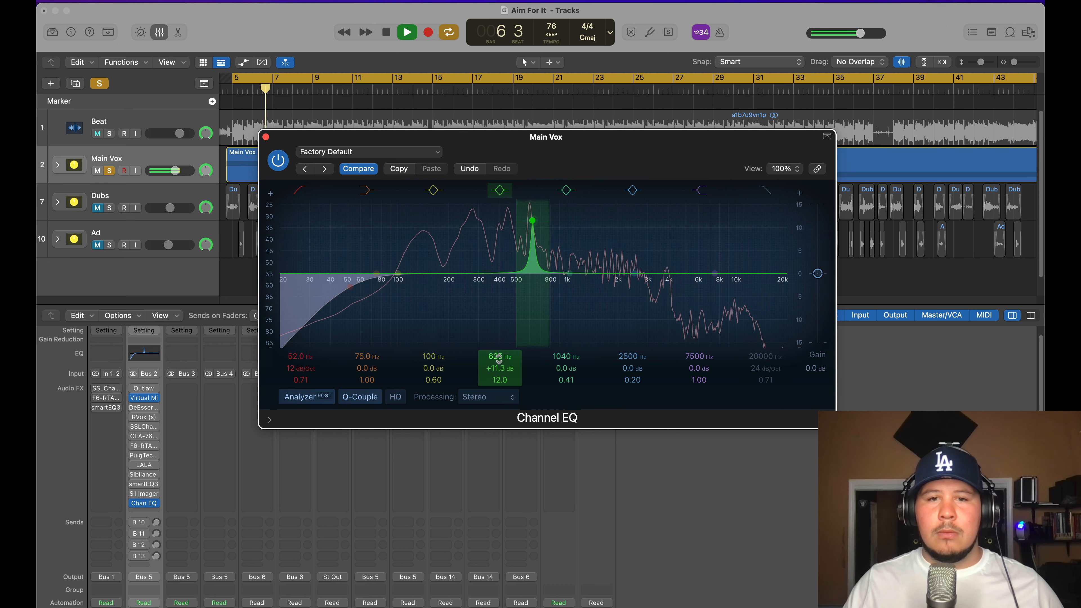
pyautogui.moveTo(502, 361); pyautogui.dragTo(502, 357)
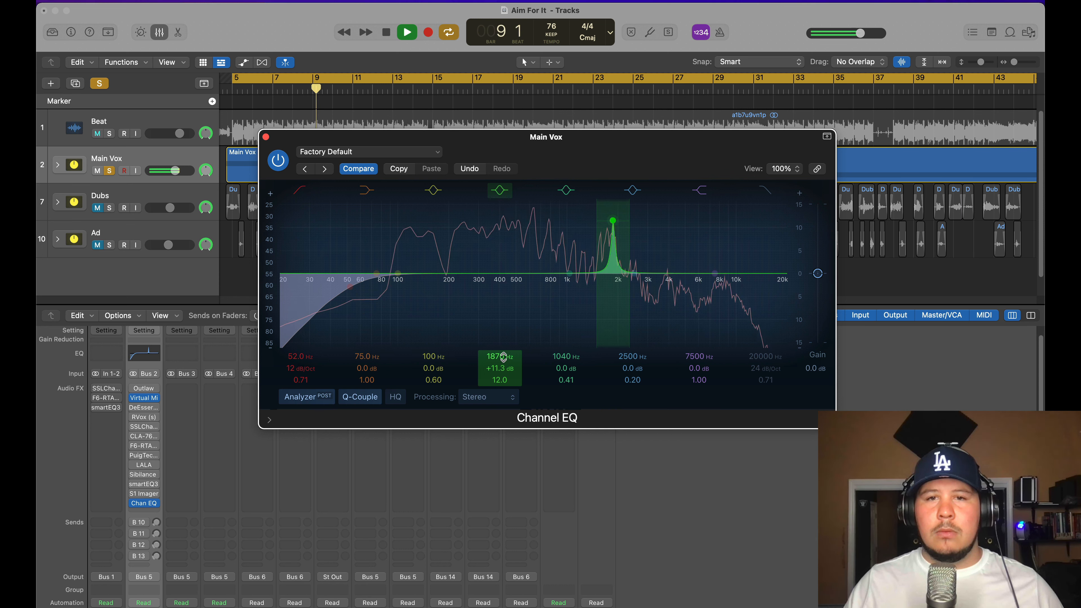
pyautogui.press('space')
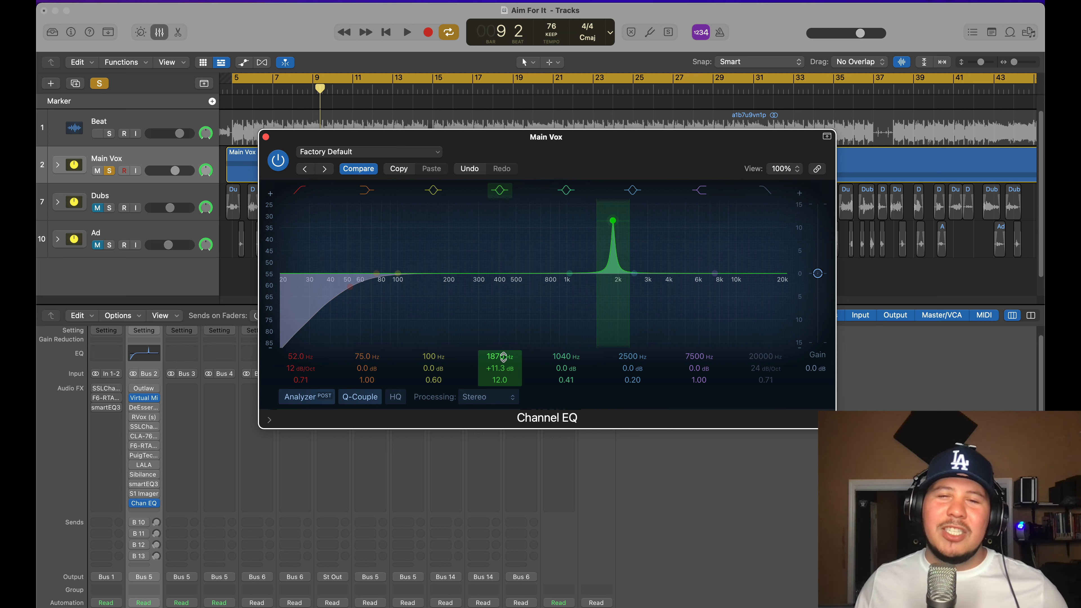
# Continue sweeping the narrow boost up to 6100 Hz during playback, exaggerate its gain, and turn it into a 5.2 dB cut.
pyautogui.press('space')
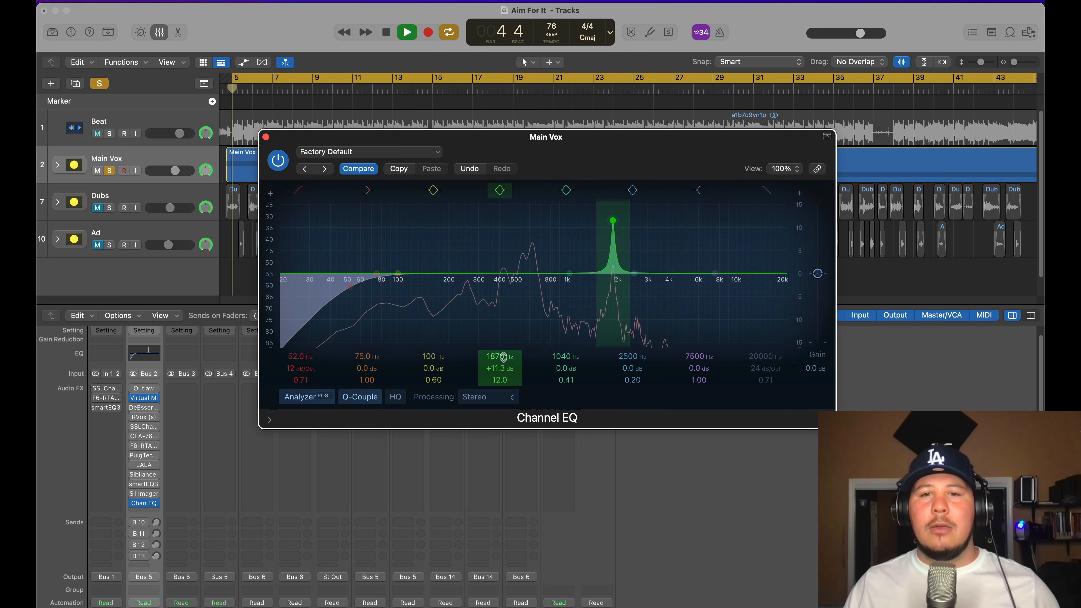
pyautogui.moveTo(503, 357)
pyautogui.mouseDown()
pyautogui.moveTo(504, 373)
pyautogui.moveTo(503, 344)
pyautogui.moveTo(503, 358)
pyautogui.mouseUp()
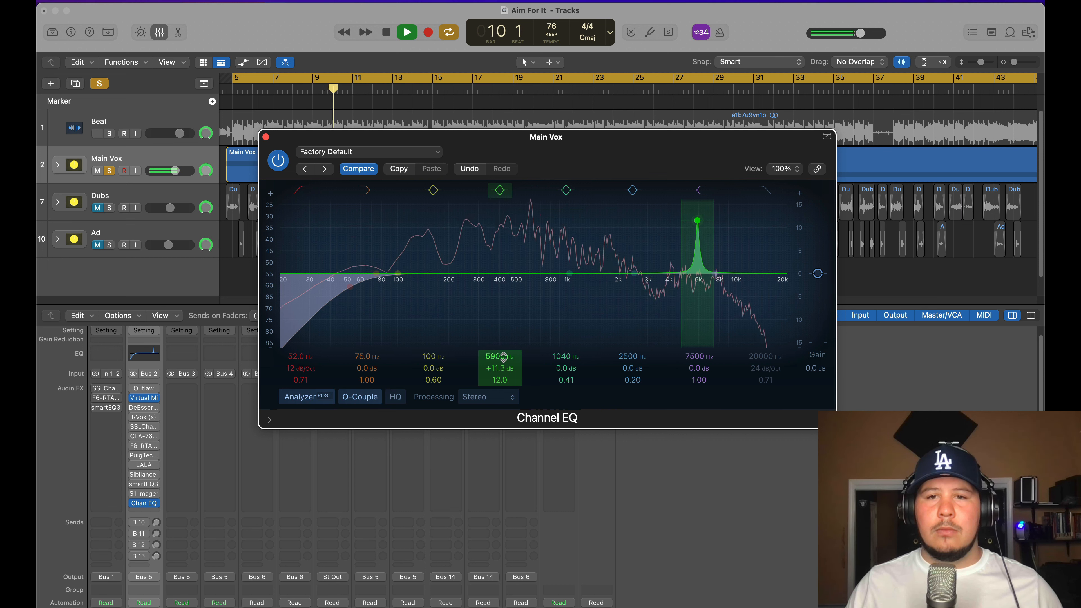
pyautogui.moveTo(504, 356); pyautogui.dragTo(504, 353)
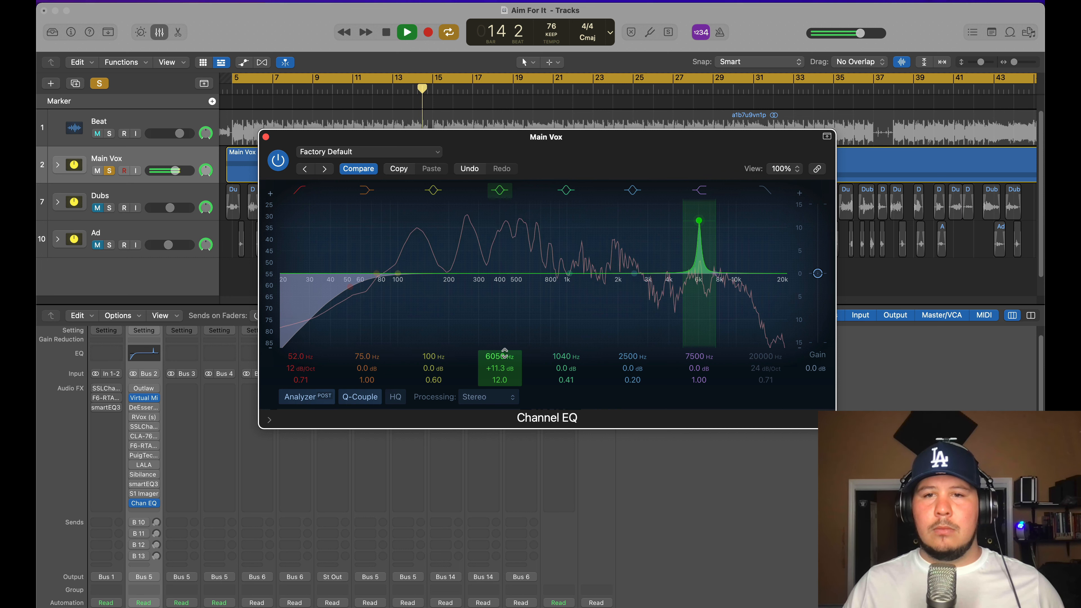
pyautogui.moveTo(499, 370); pyautogui.dragTo(498, 369)
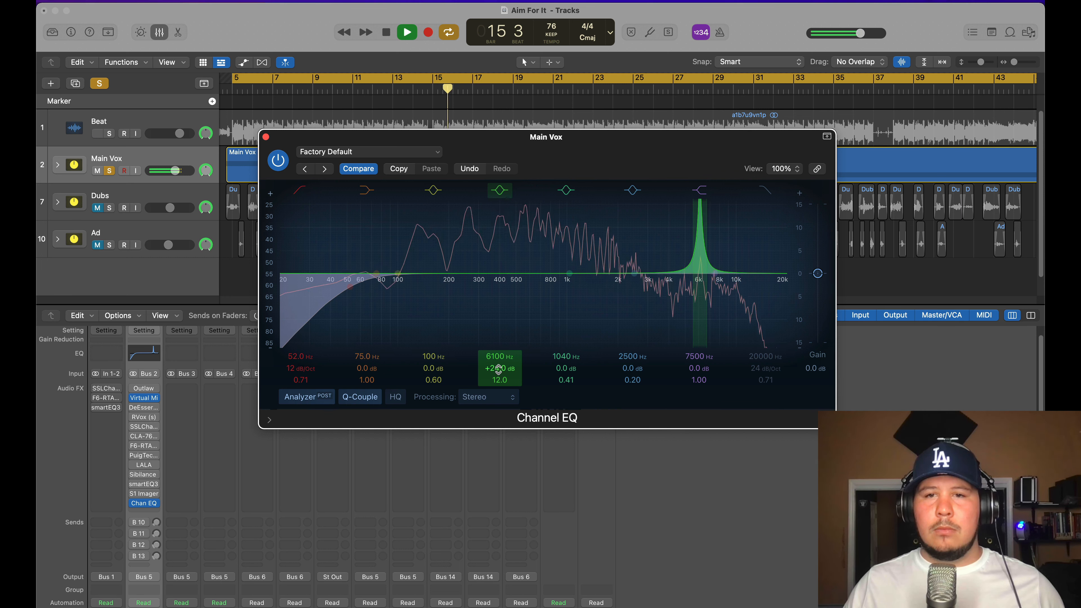
pyautogui.press('space')
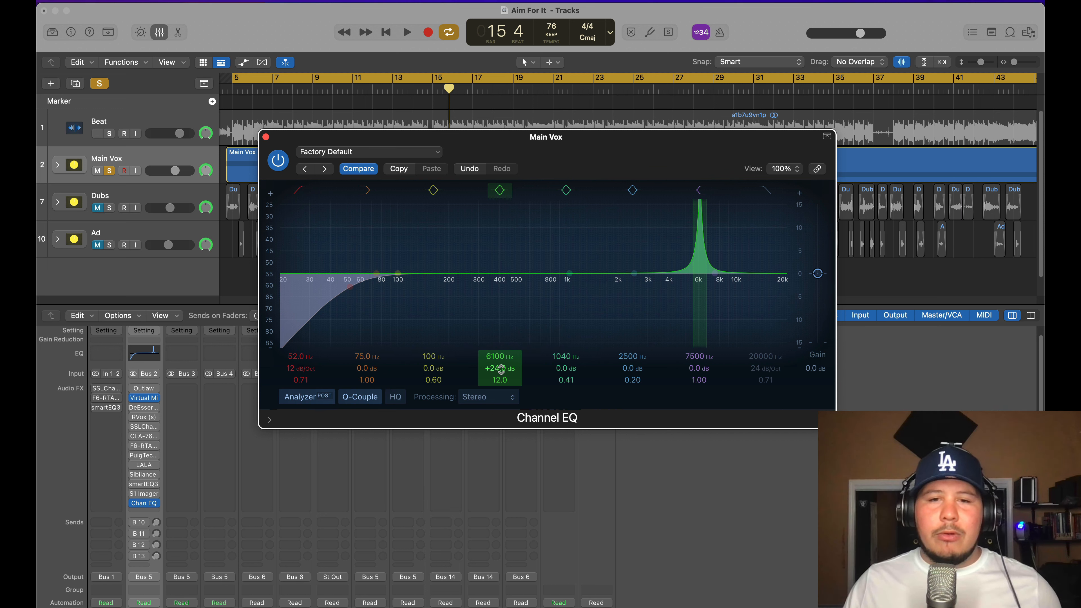
pyautogui.press('space')
pyautogui.moveTo(501, 369); pyautogui.dragTo(513, 461)
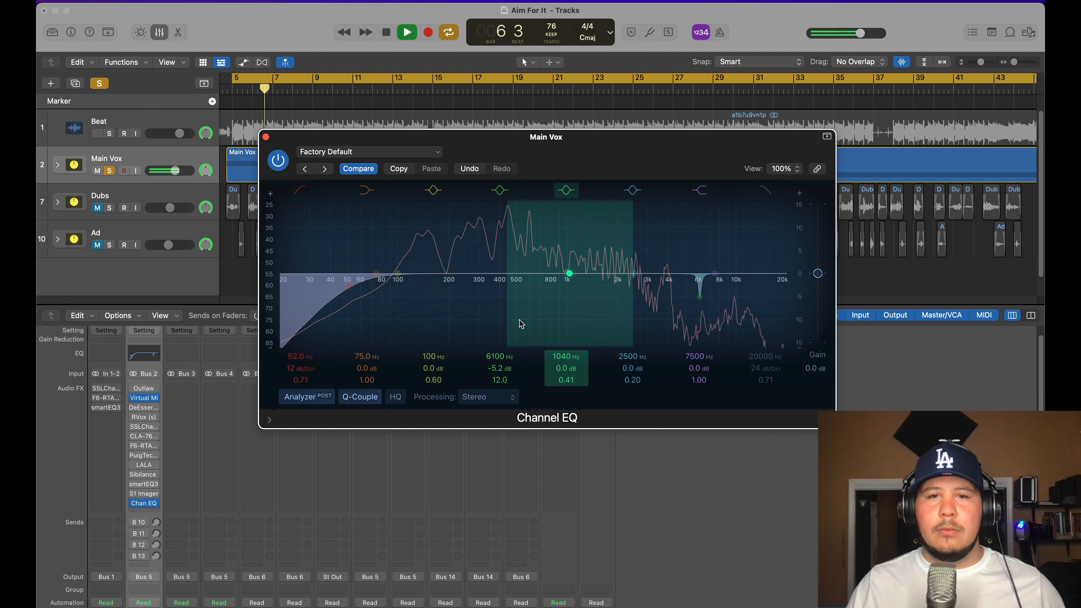
# Make the 1040 Hz band a 7.5 dB boost at 420 Hz with a Q of 11.0, and deepen the 6100 Hz cut to -6.5 dB.
pyautogui.moveTo(567, 273); pyautogui.dragTo(569, 237)
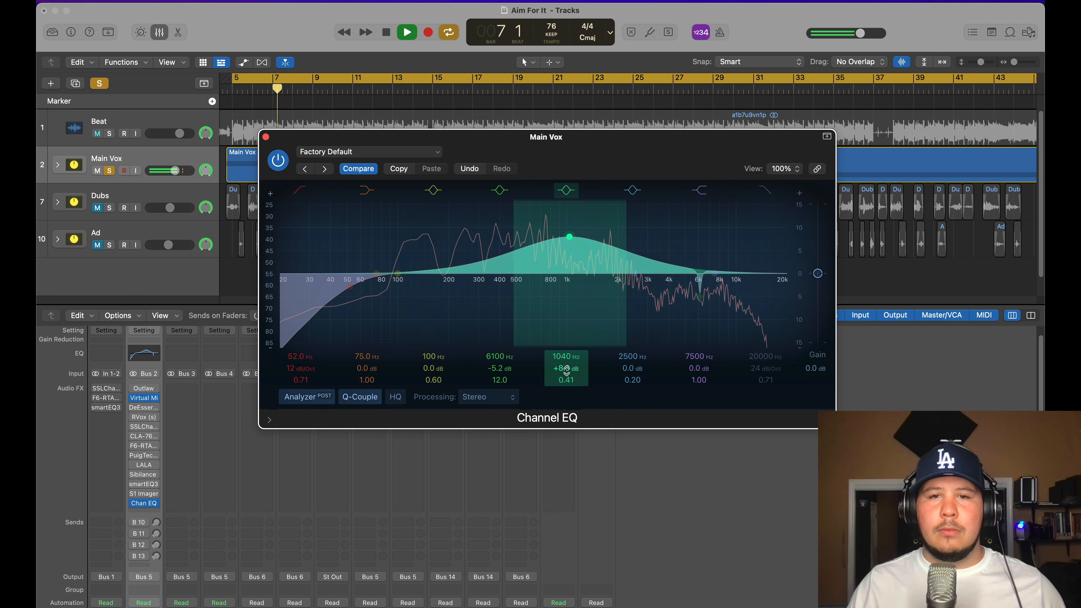
pyautogui.moveTo(567, 391); pyautogui.dragTo(566, 360)
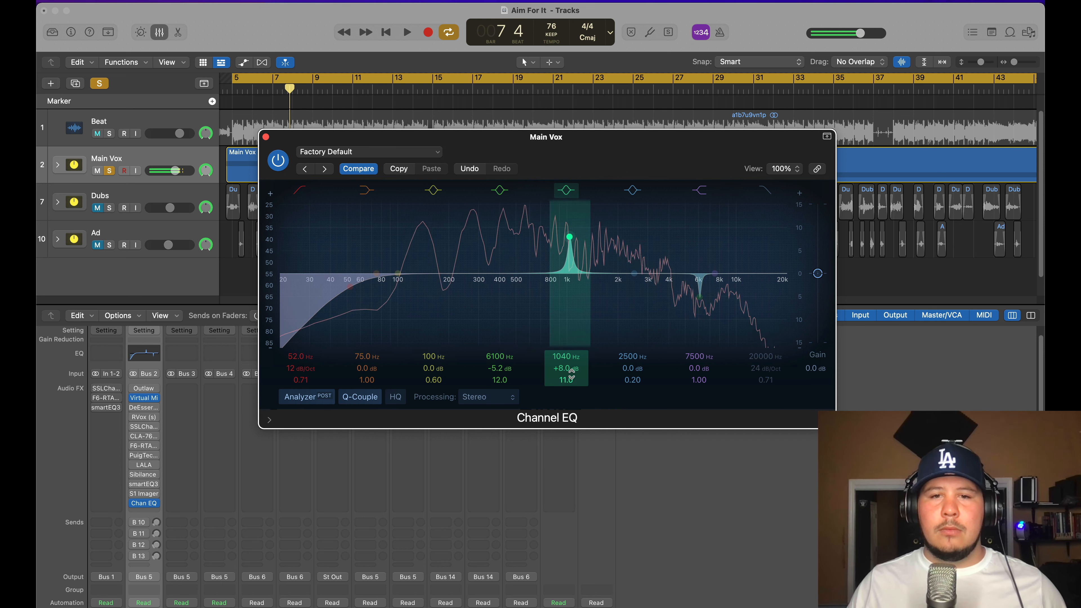
pyautogui.press('space')
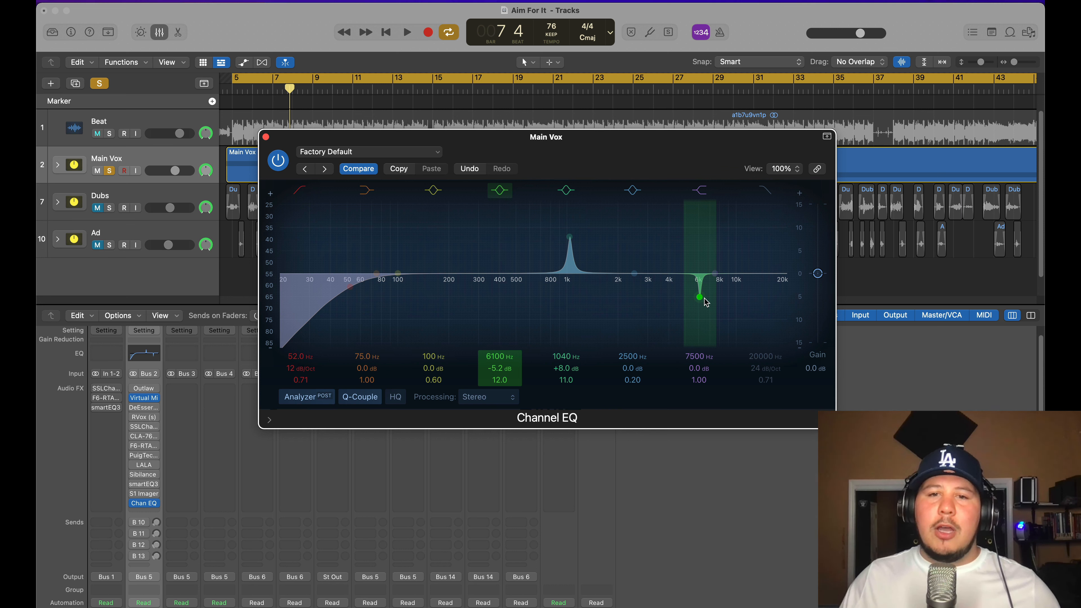
pyautogui.moveTo(499, 368); pyautogui.dragTo(505, 370)
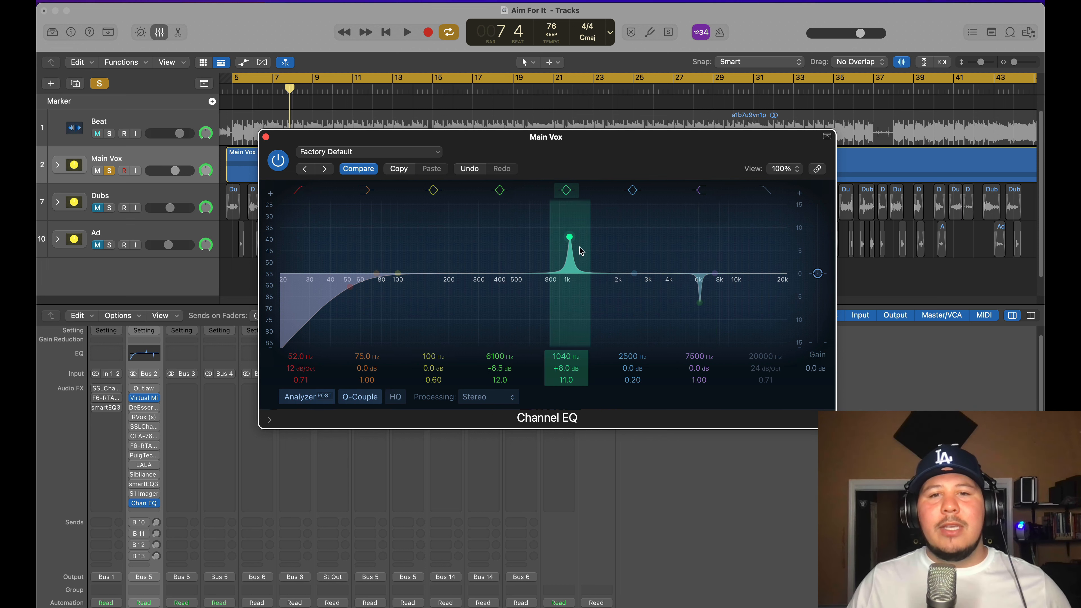
pyautogui.moveTo(569, 243); pyautogui.dragTo(507, 246)
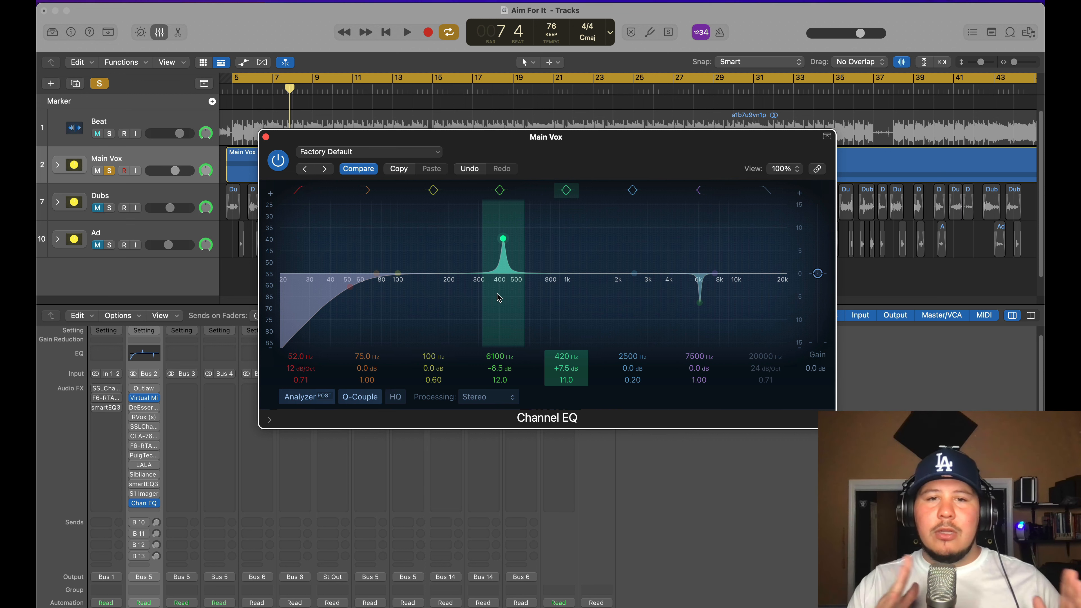
# During playback, set the 6100 Hz cut's Q to 7.30 and turn the 420 Hz boost into a 3.4 dB cut at 440 Hz with a Q of 3.40.
pyautogui.press('space')
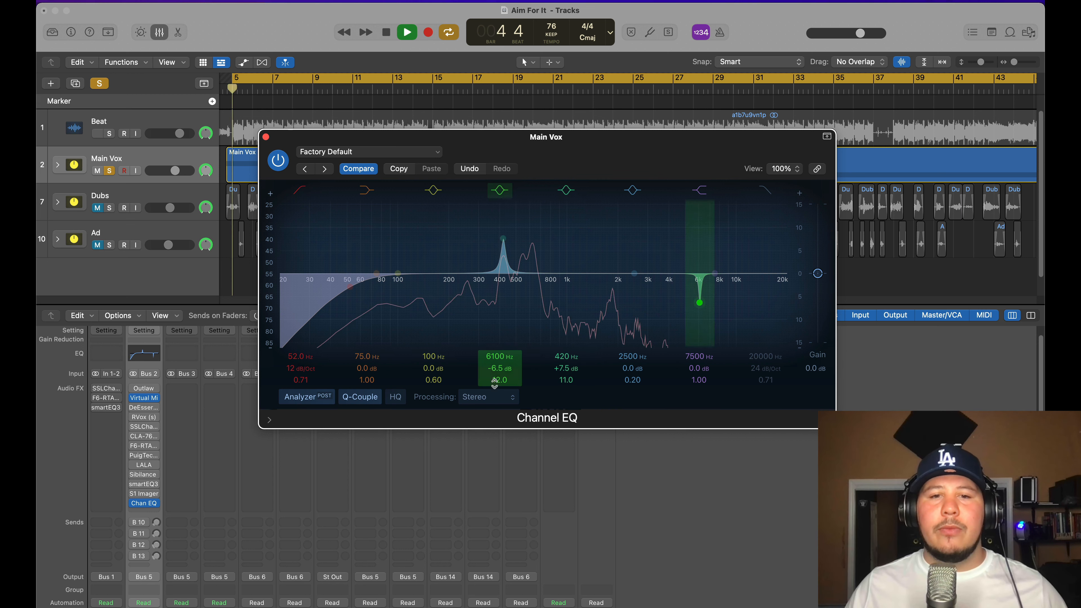
pyautogui.moveTo(500, 378); pyautogui.dragTo(567, 349)
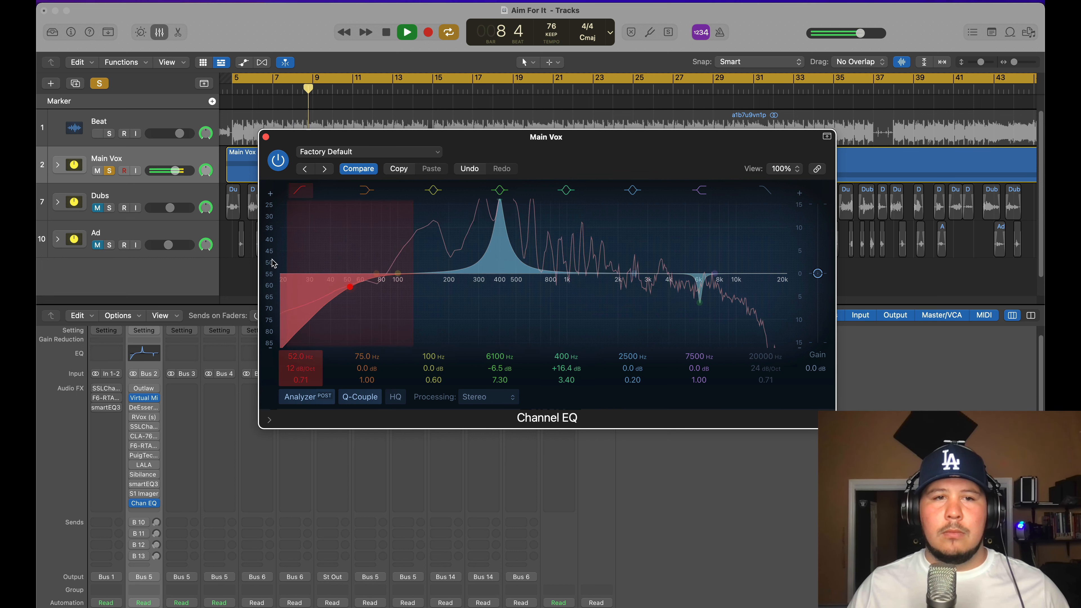
pyautogui.moveTo(270, 262); pyautogui.dragTo(269, 296)
pyautogui.moveTo(578, 359); pyautogui.dragTo(569, 370)
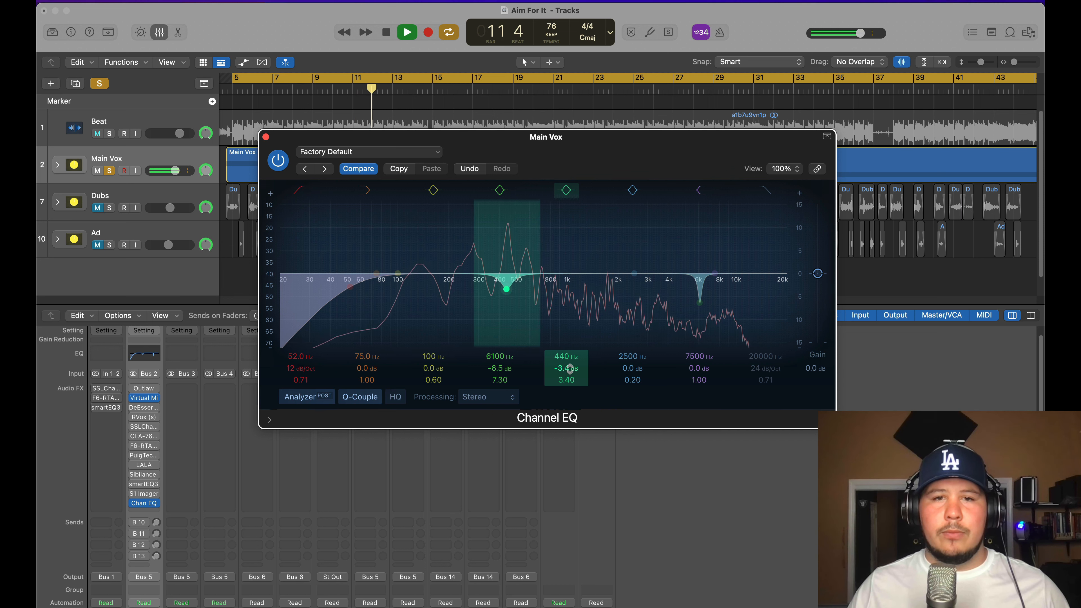
# Compare the playing vocal with the Channel EQ bypassed and active again, and stop playback.
pyautogui.click(277, 160)
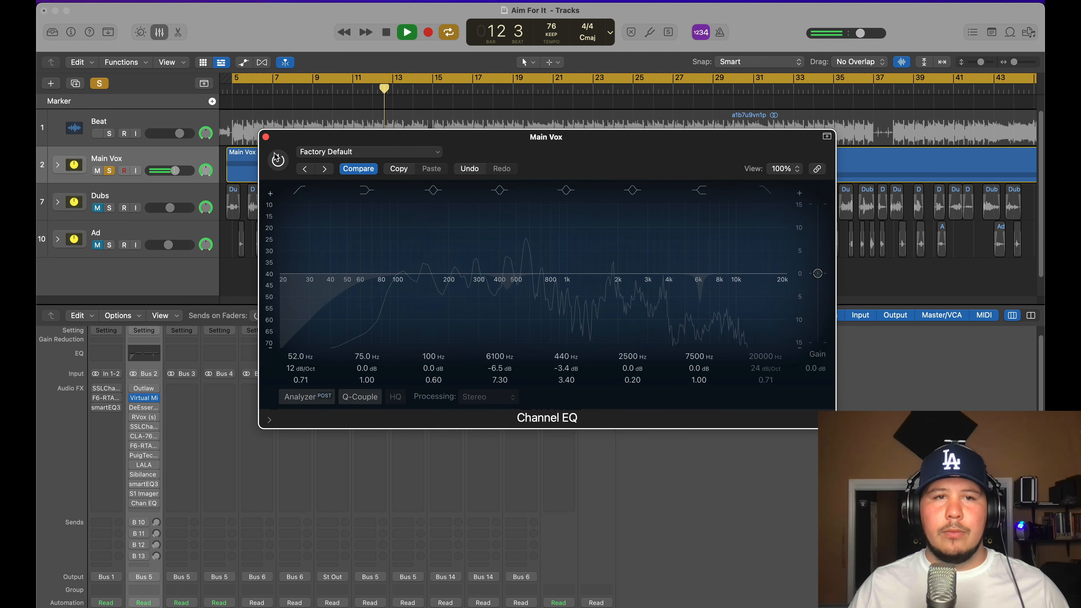
pyautogui.click(277, 160)
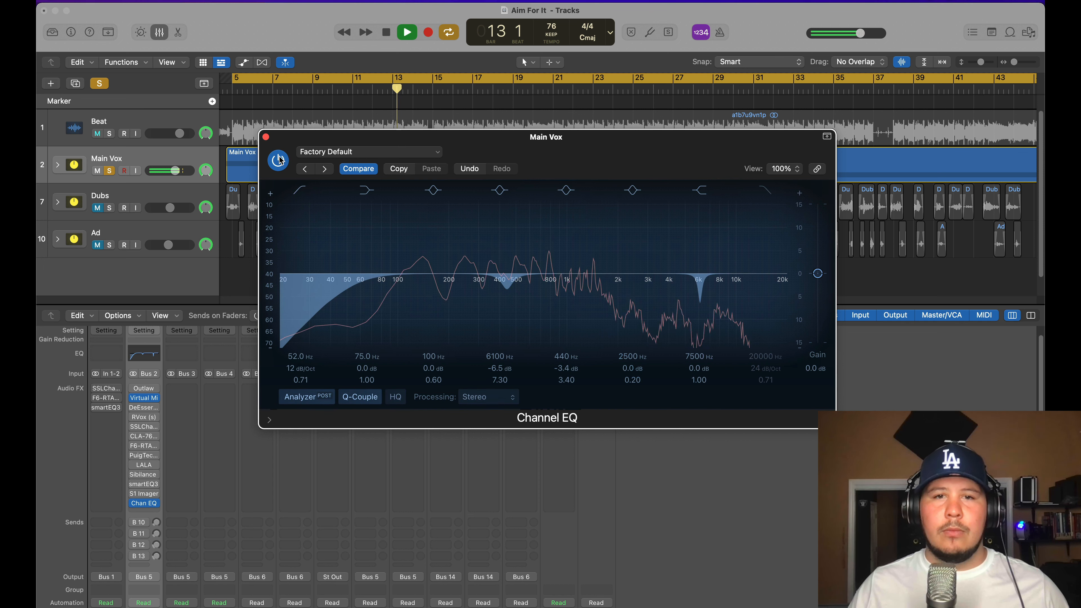
pyautogui.press('space')
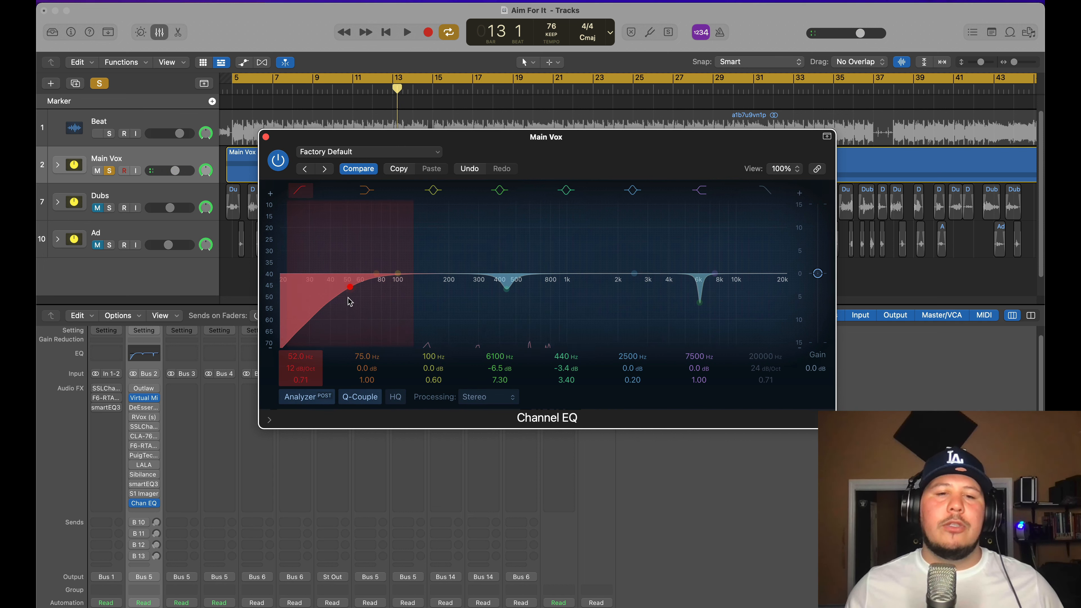
# Raise the low-cut filter to 106 Hz with a Q of 0.83.
pyautogui.moveTo(350, 302); pyautogui.dragTo(397, 302)
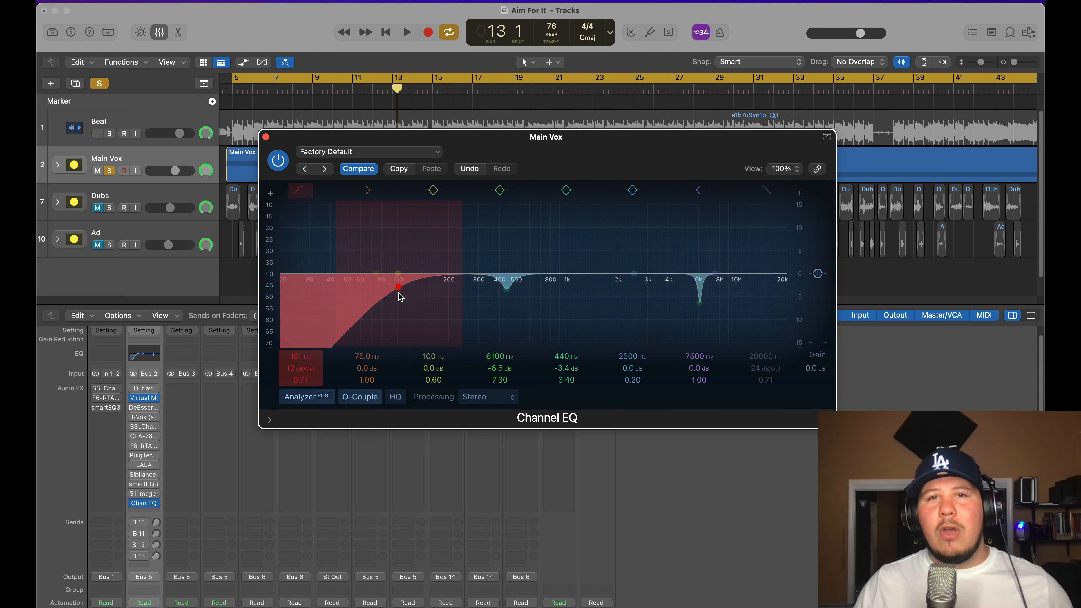
pyautogui.moveTo(400, 297)
pyautogui.mouseDown()
pyautogui.moveTo(439, 295)
pyautogui.moveTo(400, 291)
pyautogui.mouseUp()
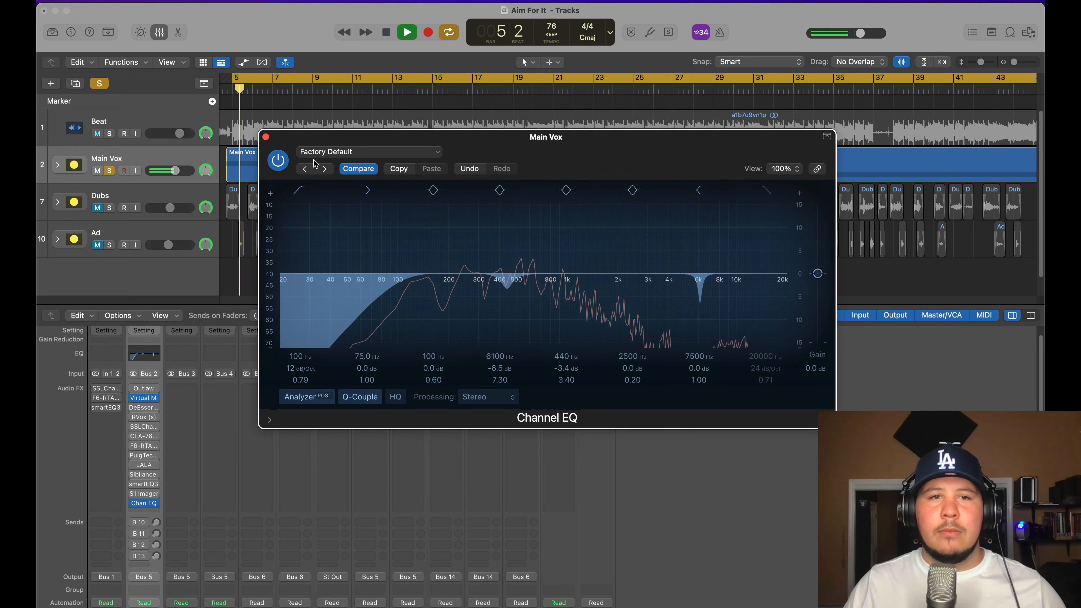
pyautogui.moveTo(399, 280)
pyautogui.mouseDown()
pyautogui.moveTo(639, 298)
pyautogui.moveTo(404, 282)
pyautogui.mouseUp()
# Check the raised low-cut against the unprocessed vocal by bypassing and re-enabling the Channel EQ during playback.
pyautogui.click(279, 161)
pyautogui.click(279, 161)
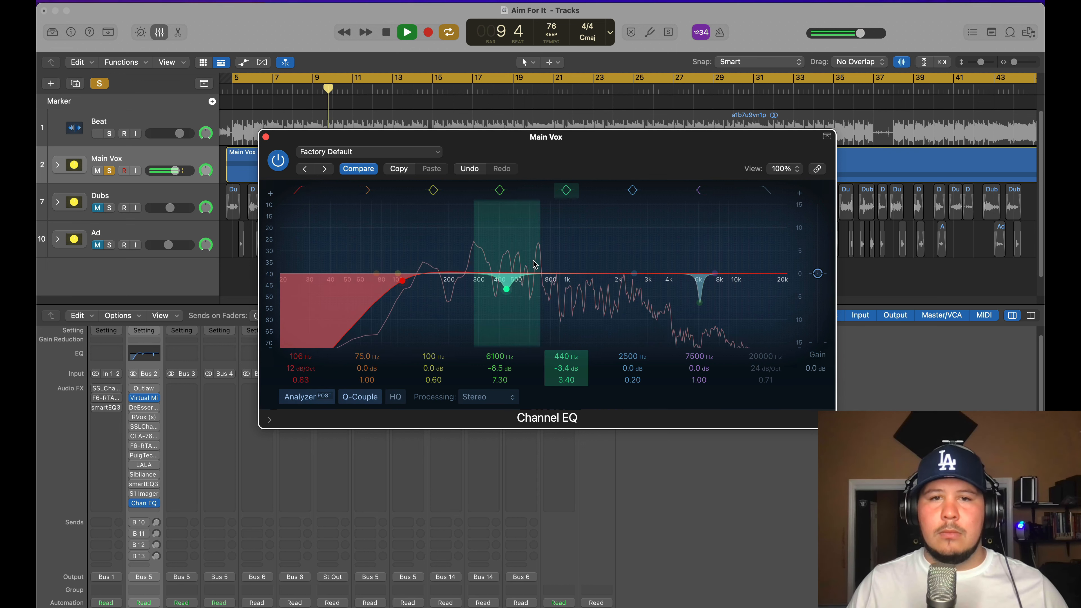
pyautogui.press('space')
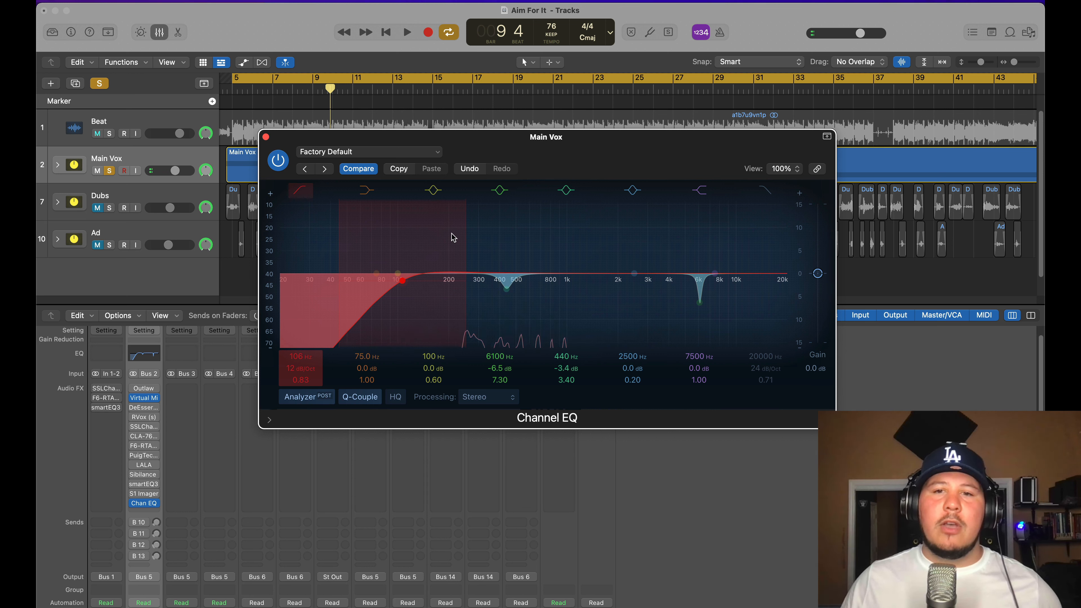
# Boost the high shelf by 5.2 dB at 5500 Hz and listen to the vocal briefly.
pyautogui.moveTo(715, 273); pyautogui.dragTo(693, 246)
pyautogui.press('space')
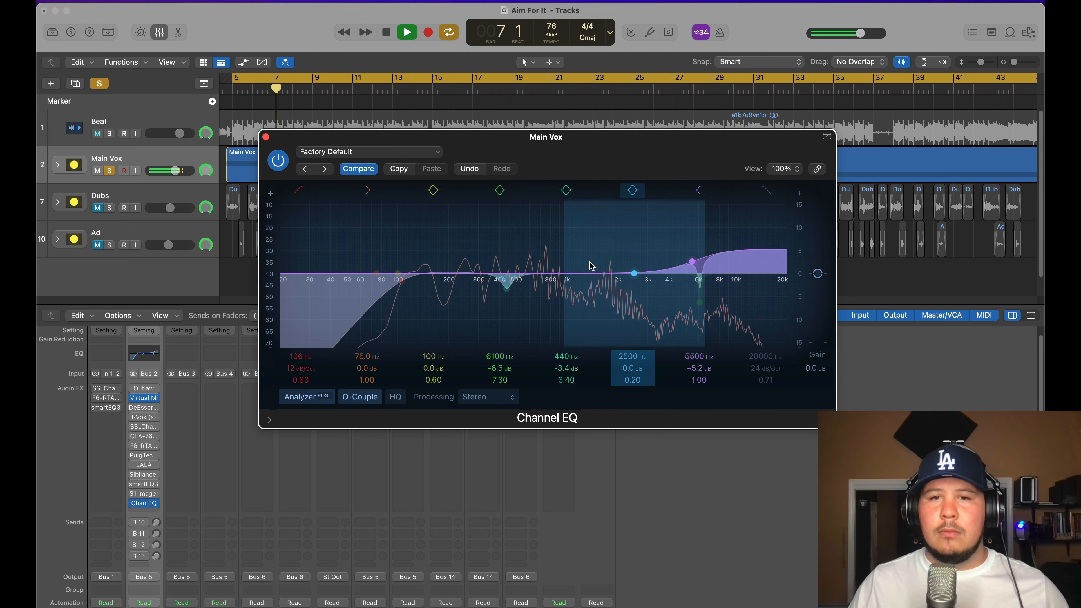
pyautogui.press('space')
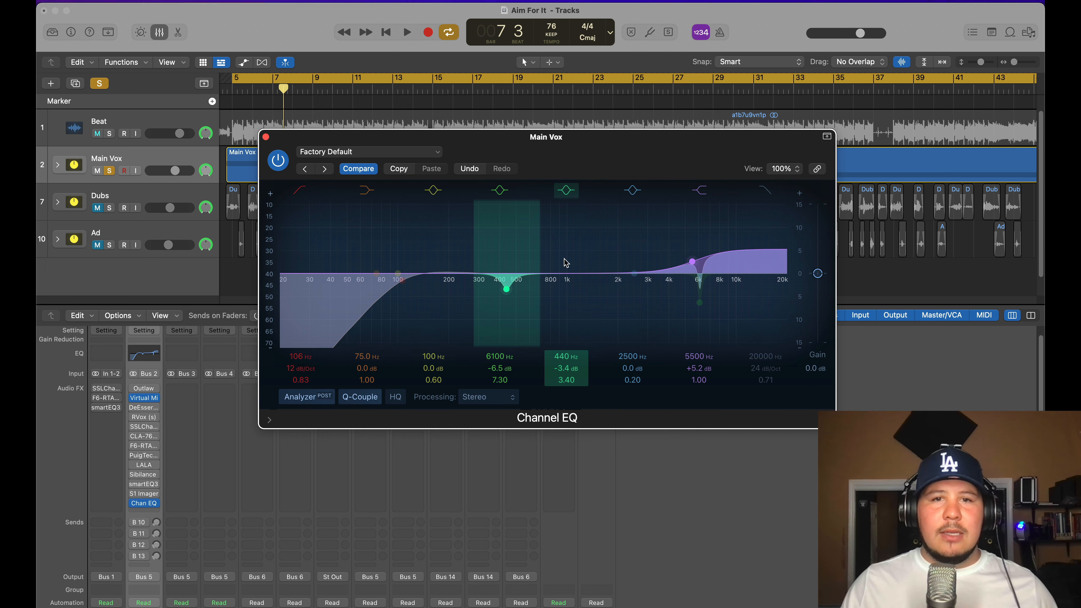
# Bypass the Channel EQ on Main Vox and close its window.
pyautogui.click(277, 161)
pyautogui.click(265, 137)
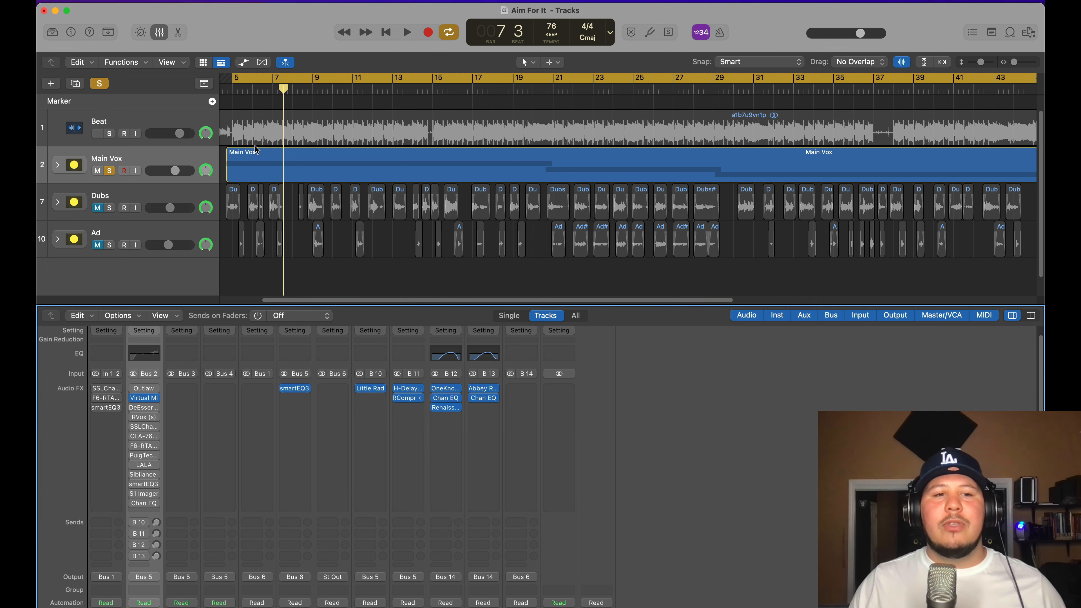
# Enable the SSLChannel plug-in on Main Vox, open it and move its window over the middle of the project.
pyautogui.click(133, 426)
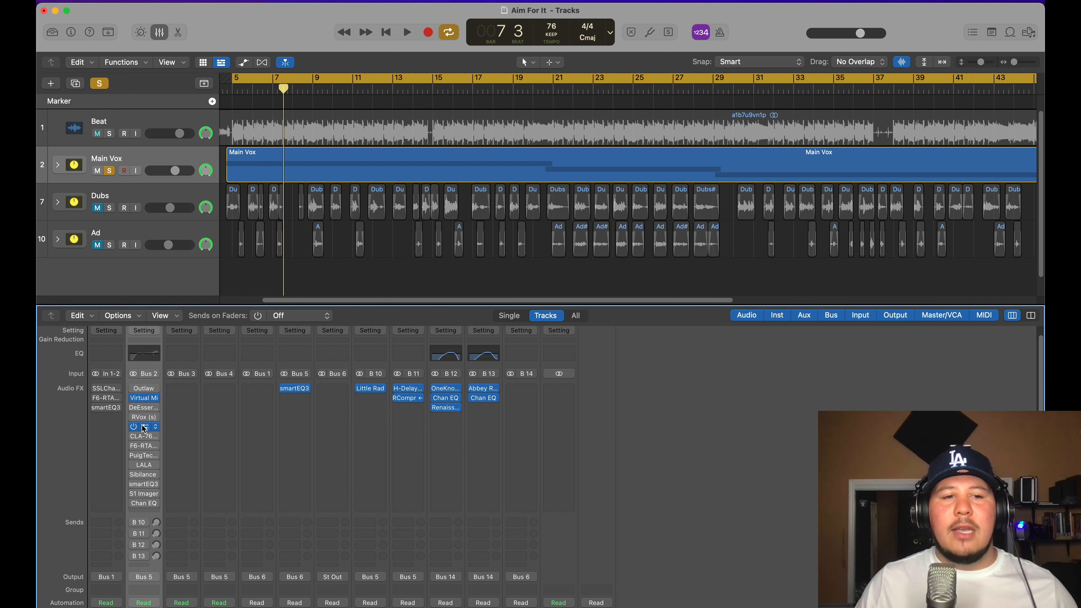
pyautogui.click(146, 426)
pyautogui.moveTo(654, 155); pyautogui.dragTo(513, 140)
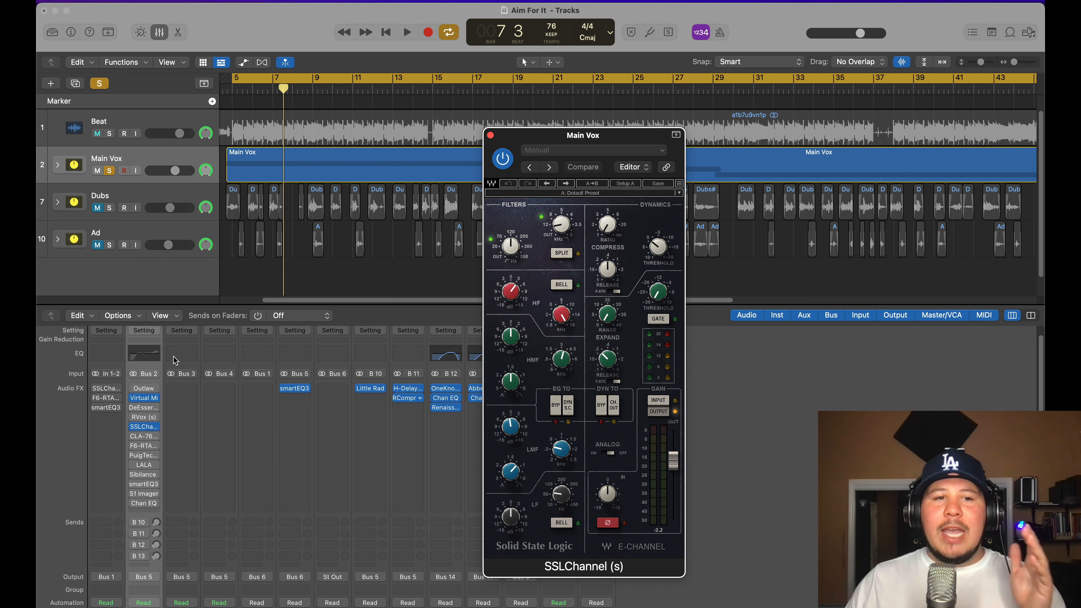
# Compare the Channel EQ on Main Vox side by side with the SSLChannel, toggling the EQ on and off before closing it.
pyautogui.click(144, 353)
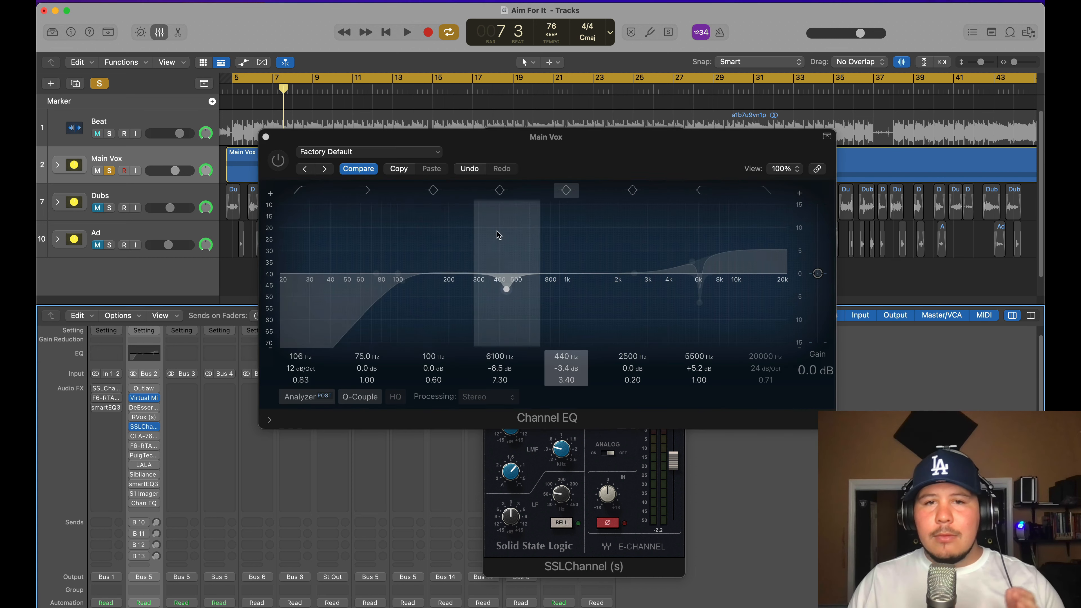
pyautogui.moveTo(561, 177); pyautogui.dragTo(391, 195)
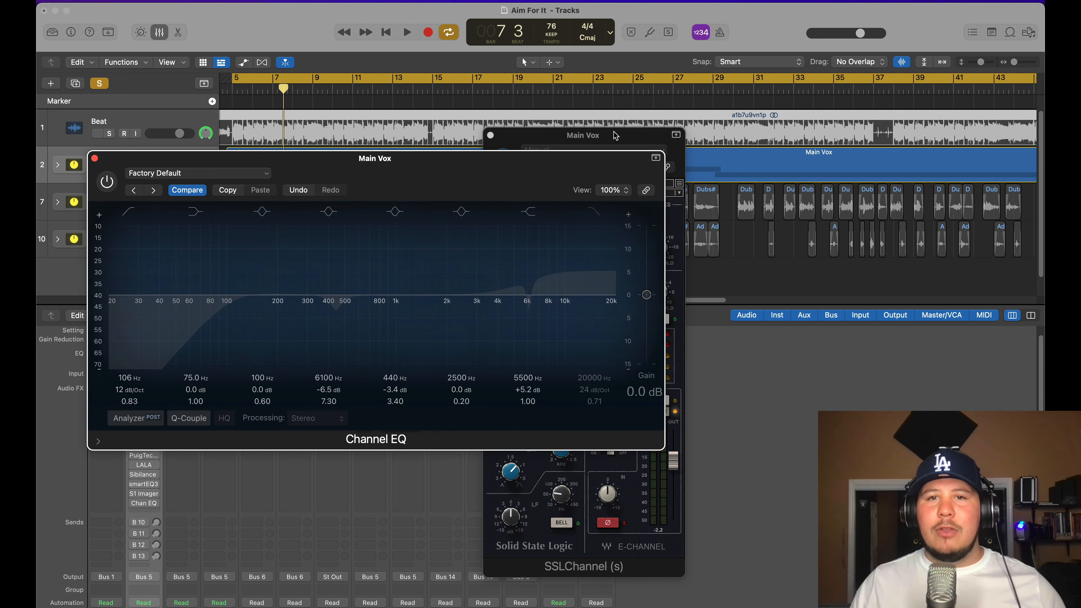
pyautogui.moveTo(610, 132); pyautogui.dragTo(762, 107)
pyautogui.moveTo(508, 176); pyautogui.dragTo(502, 172)
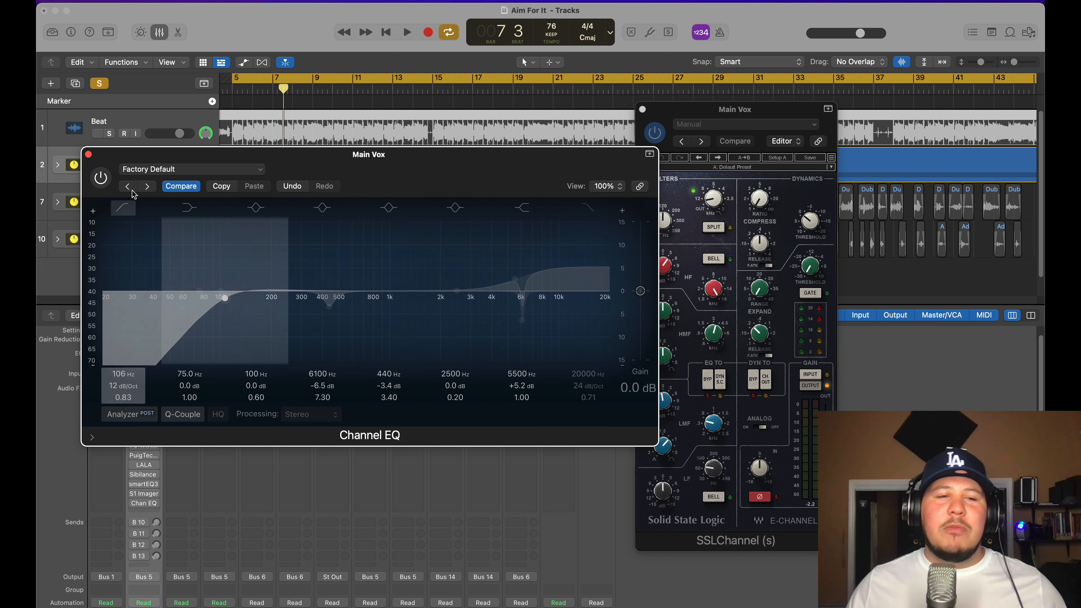
pyautogui.click(106, 180)
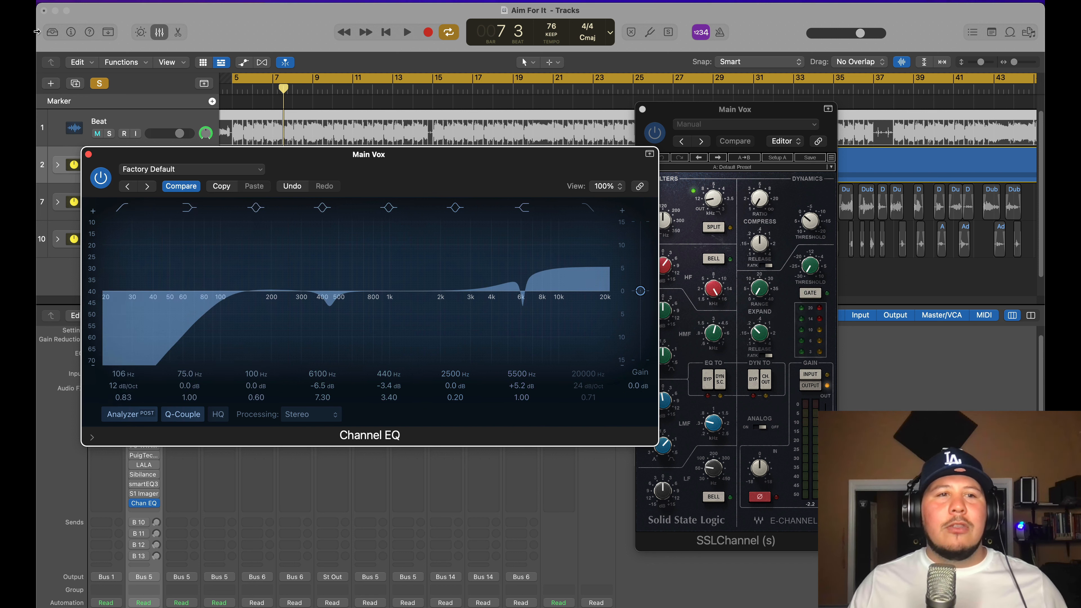
pyautogui.click(91, 174)
pyautogui.click(88, 155)
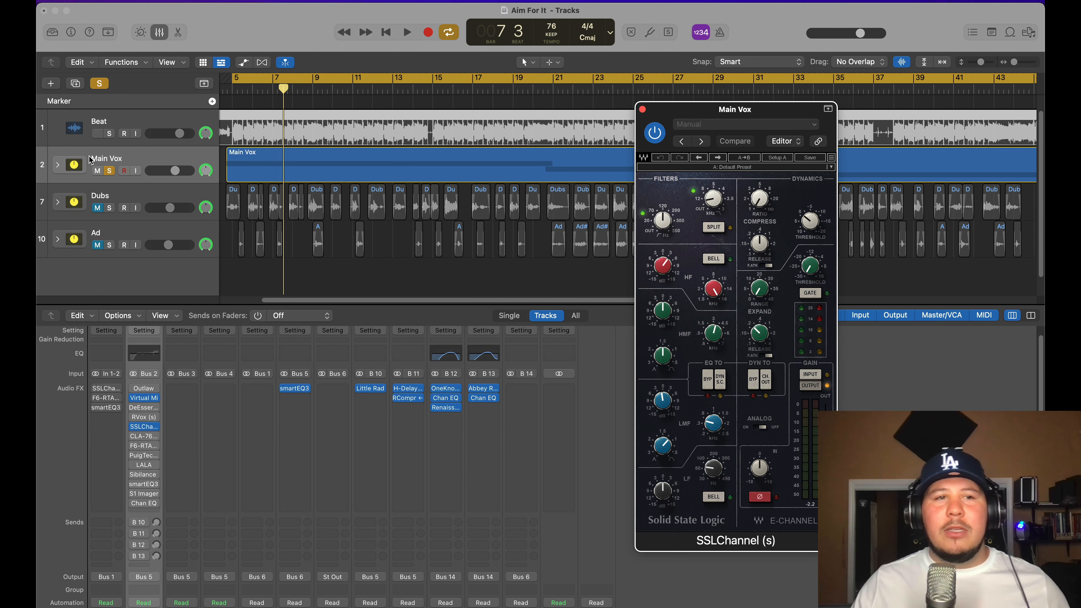
# Enable and open the PuigTec EQP1A on Main Vox and arrange its window beside the SSLChannel.
pyautogui.moveTo(760, 110); pyautogui.dragTo(561, 92)
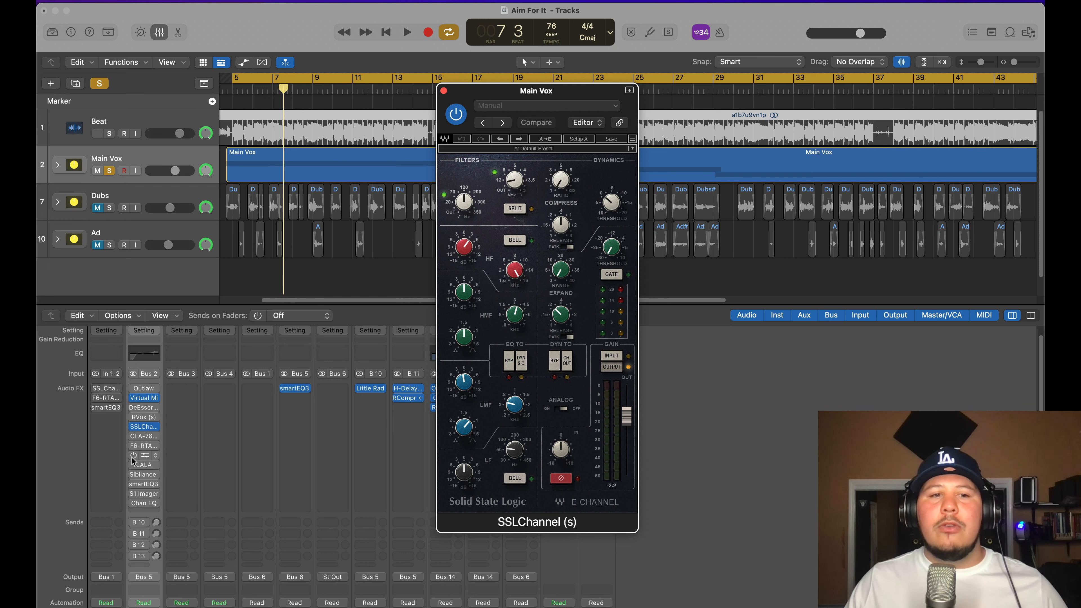
pyautogui.click(133, 459)
pyautogui.moveTo(583, 171); pyautogui.dragTo(598, 193)
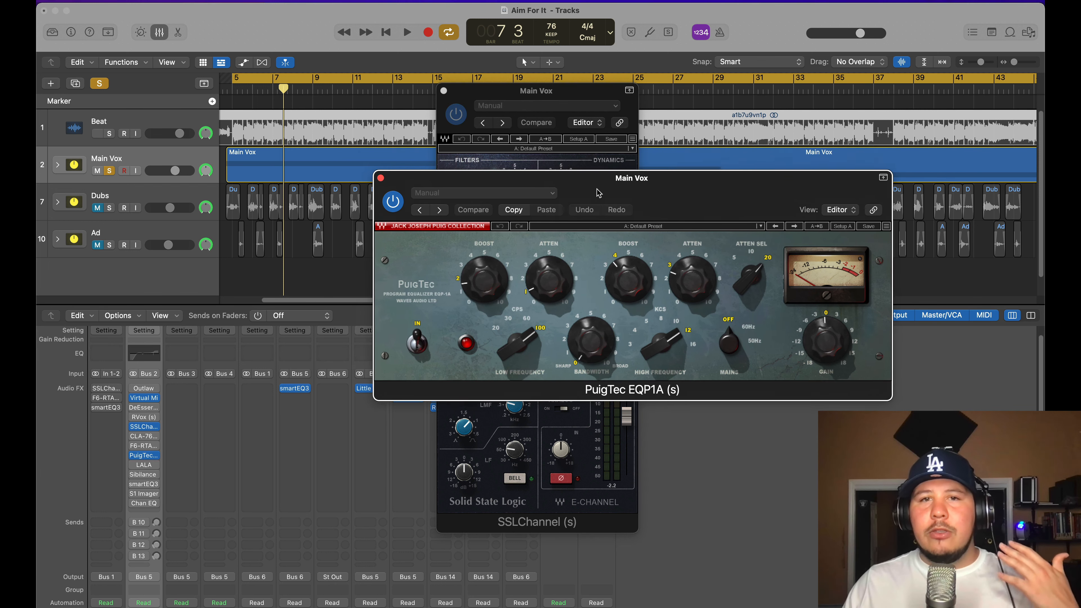
pyautogui.moveTo(530, 94); pyautogui.dragTo(331, 101)
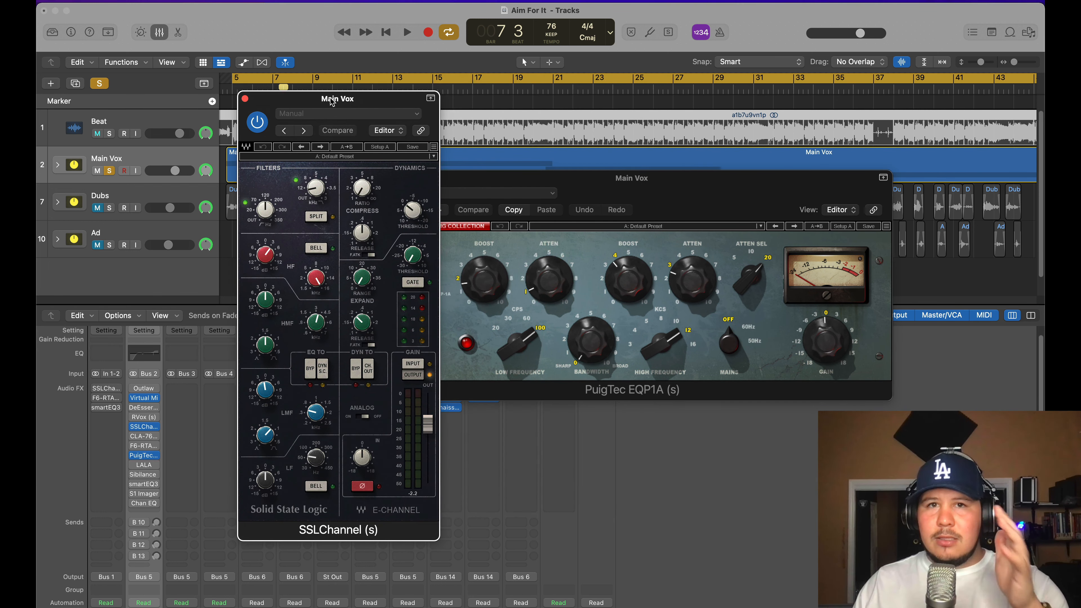
pyautogui.moveTo(659, 201); pyautogui.dragTo(703, 190)
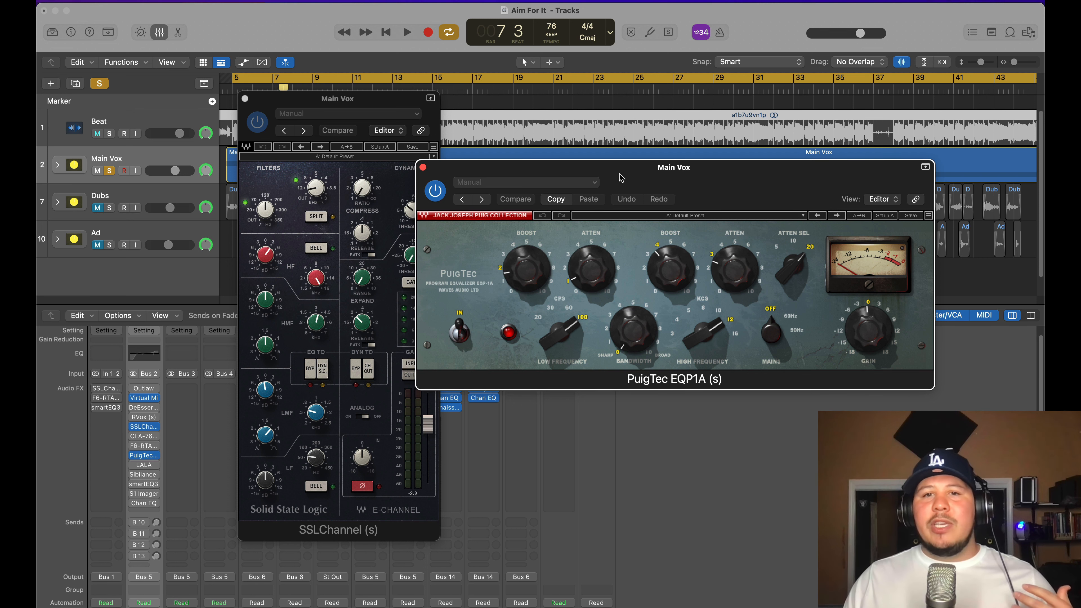
pyautogui.moveTo(622, 174); pyautogui.dragTo(635, 145)
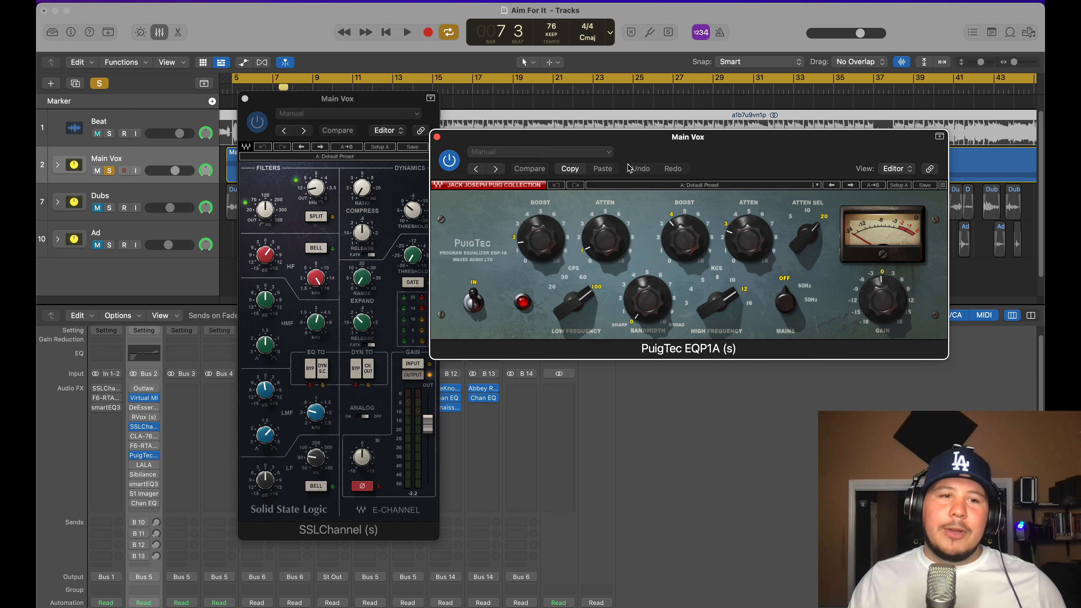
# Open the LALA plug-in on Main Vox and insert a stereo CLA-2A on Dubs to see both compressors together.
pyautogui.click(146, 469)
pyautogui.moveTo(685, 143); pyautogui.dragTo(679, 219)
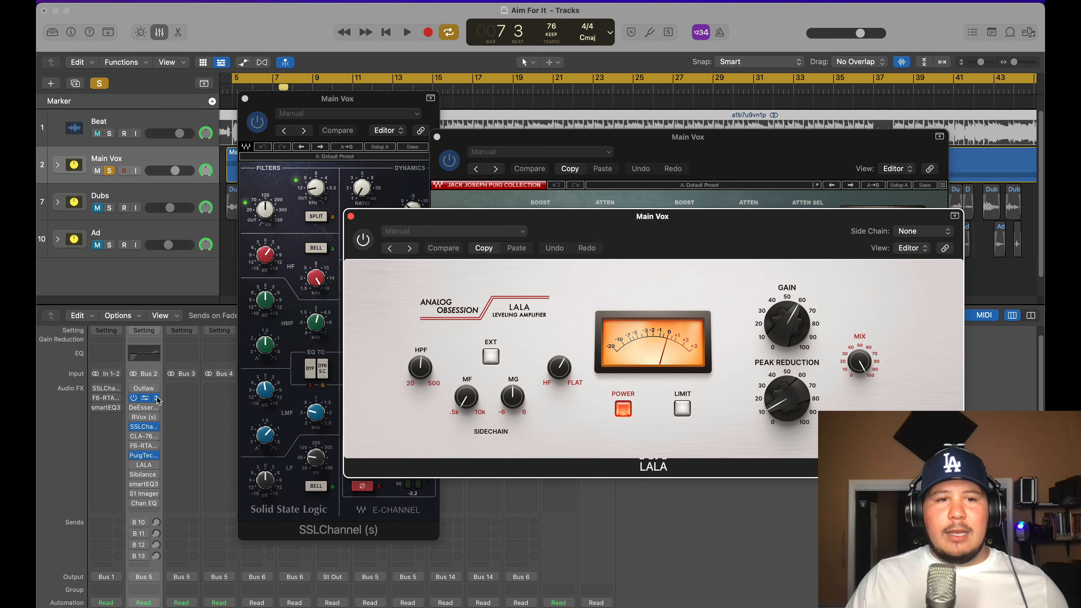
pyautogui.click(182, 388)
pyautogui.moveTo(204, 605)
pyautogui.moveTo(273, 605)
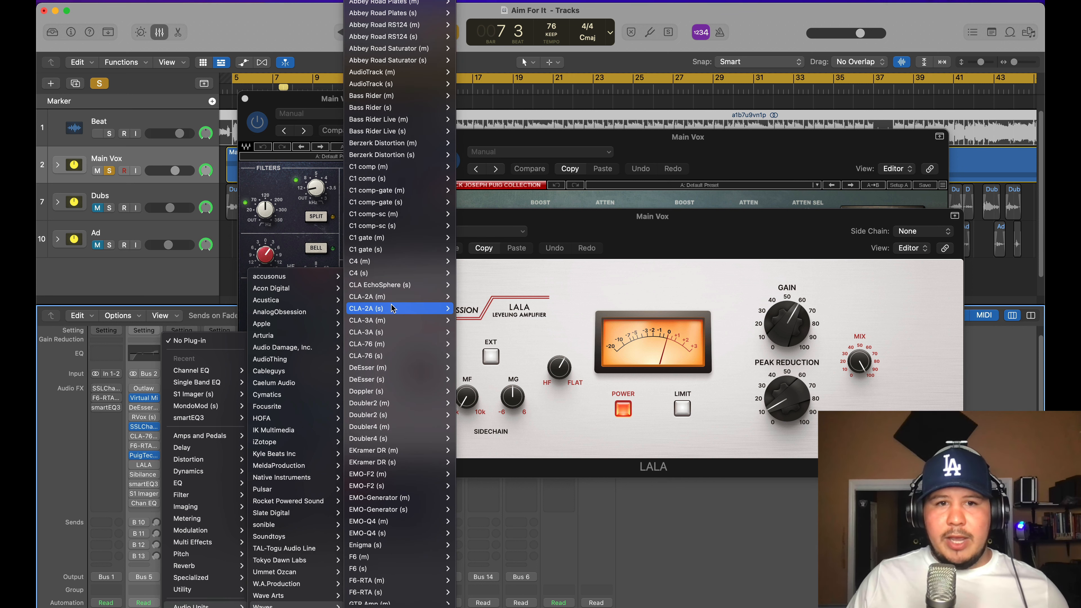
pyautogui.click(470, 309)
pyautogui.moveTo(637, 171); pyautogui.dragTo(456, 53)
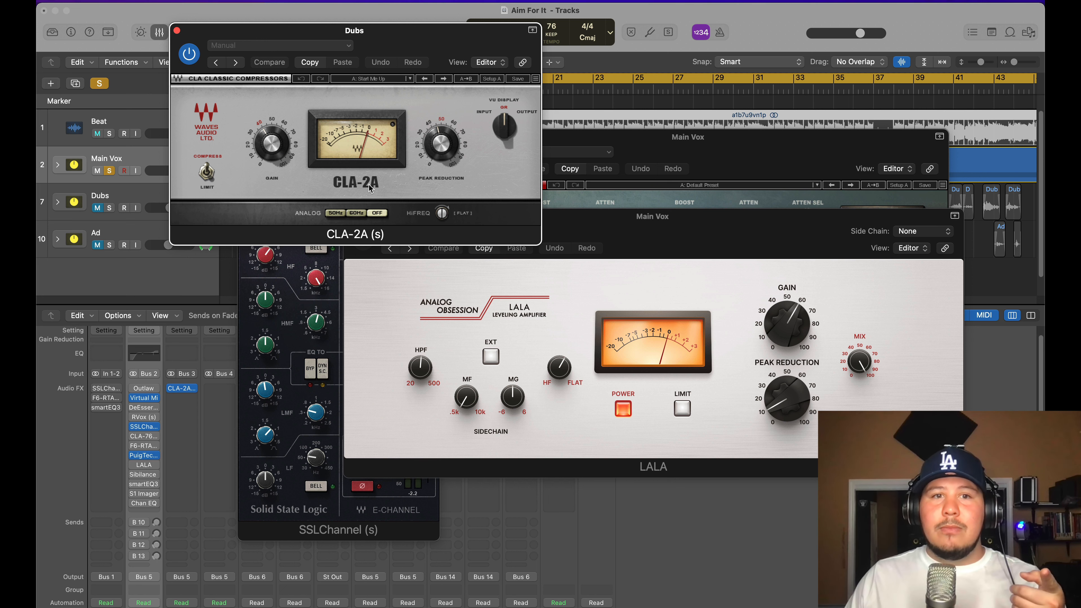
# Close the CLA-2A and LALA windows after comparing them and remove the CLA-2A from Dubs.
pyautogui.click(653, 250)
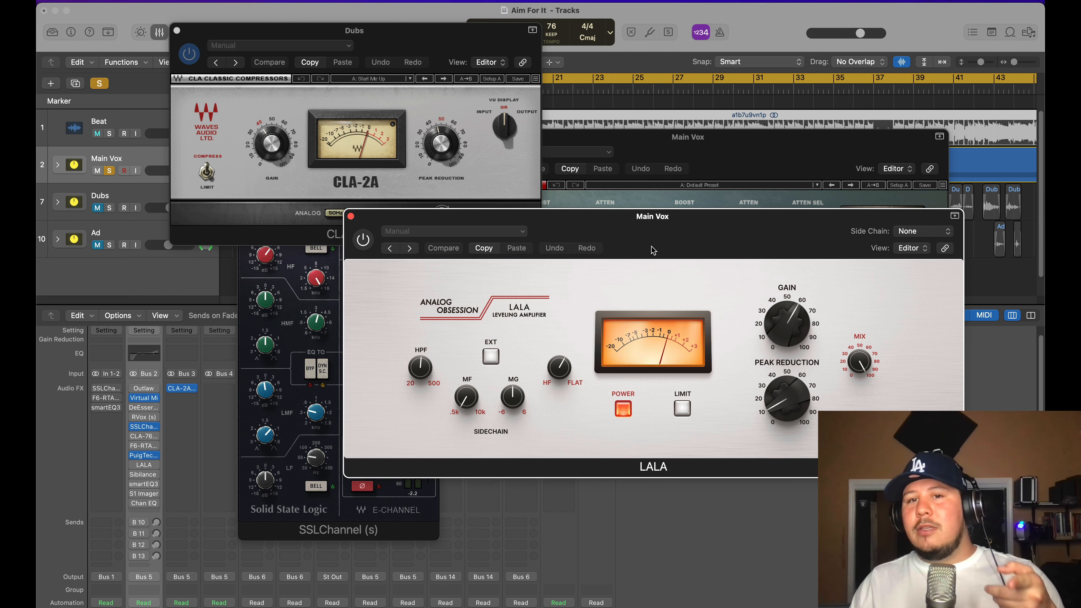
pyautogui.moveTo(653, 250); pyautogui.dragTo(647, 256)
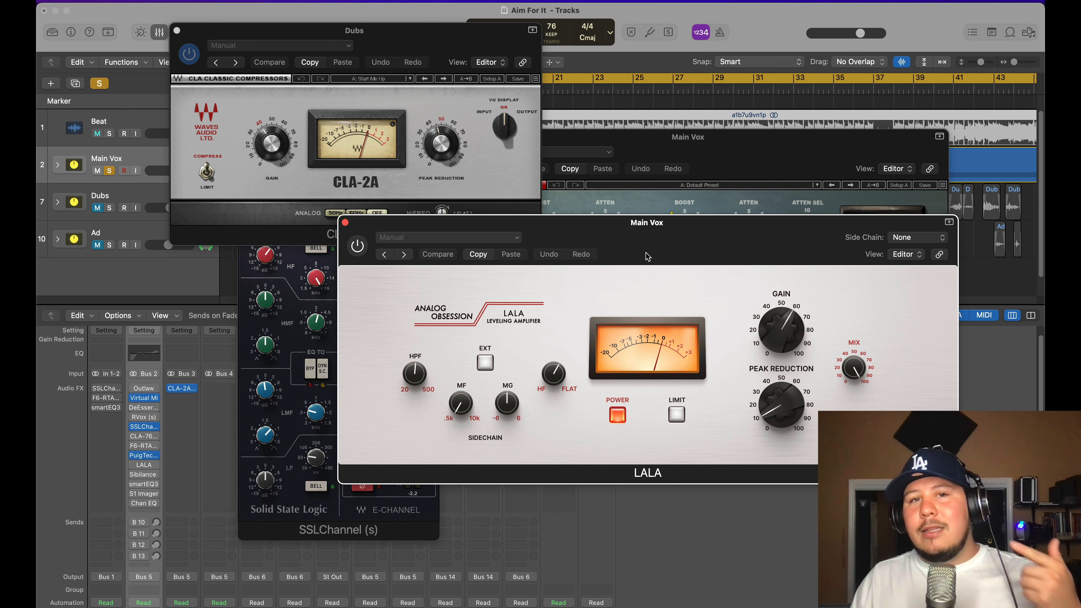
pyautogui.click(457, 103)
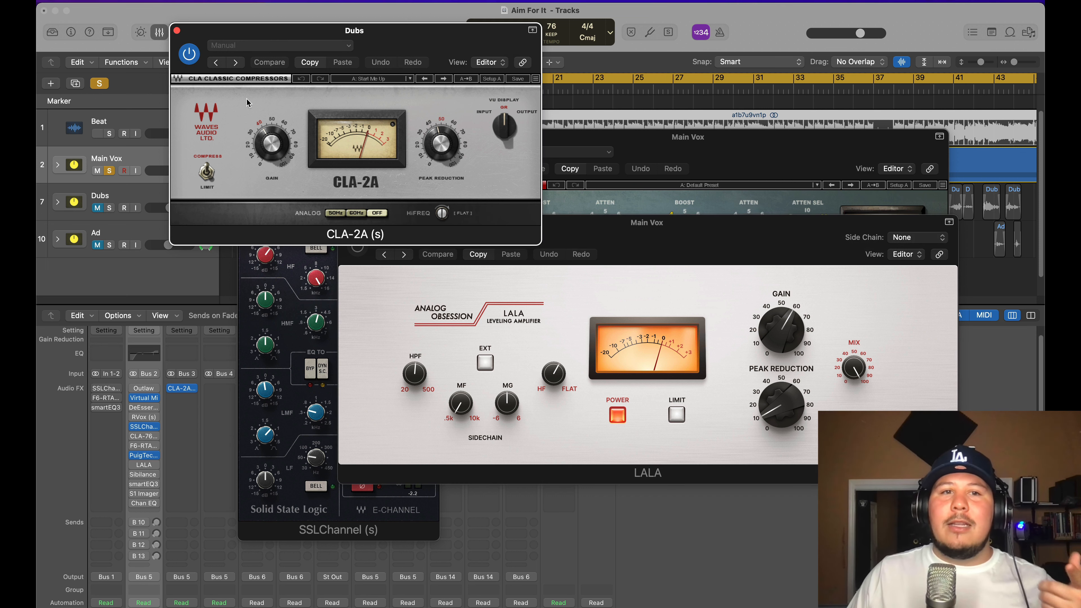
pyautogui.click(178, 31)
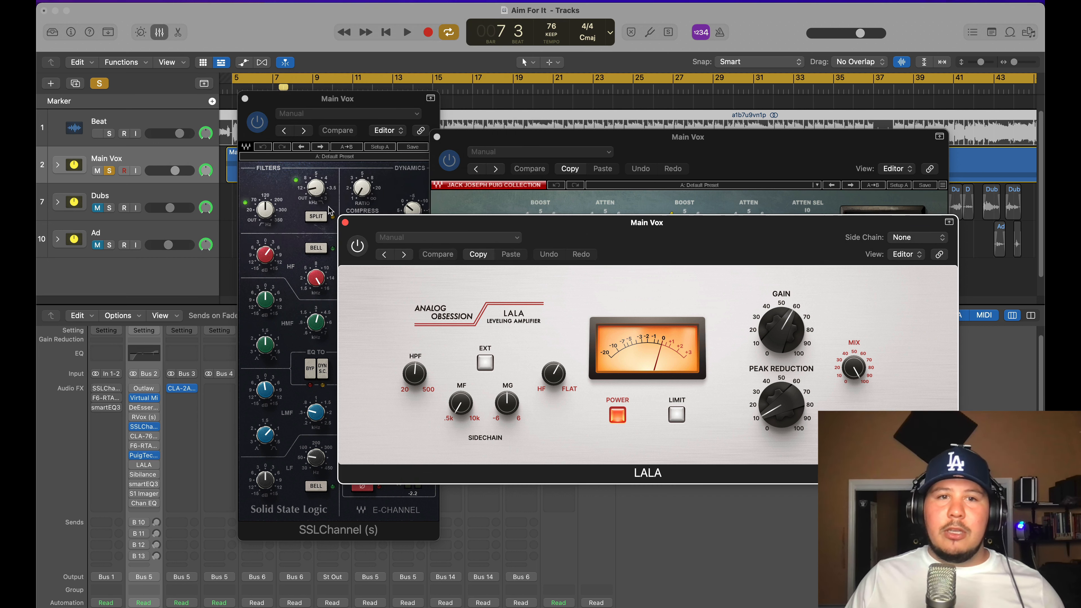
pyautogui.click(346, 223)
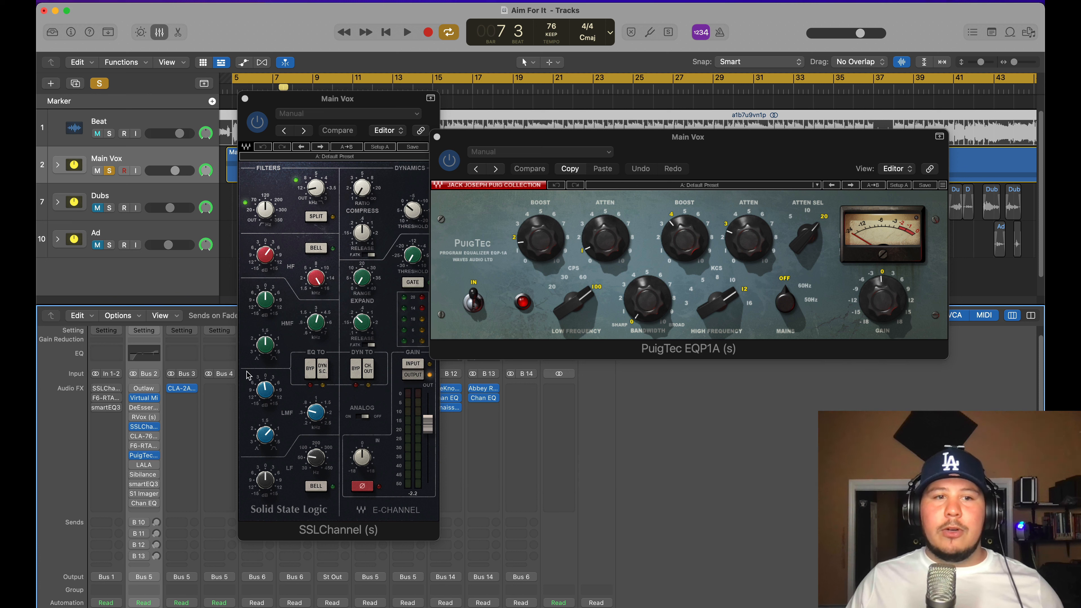
pyautogui.click(189, 388)
pyautogui.click(222, 343)
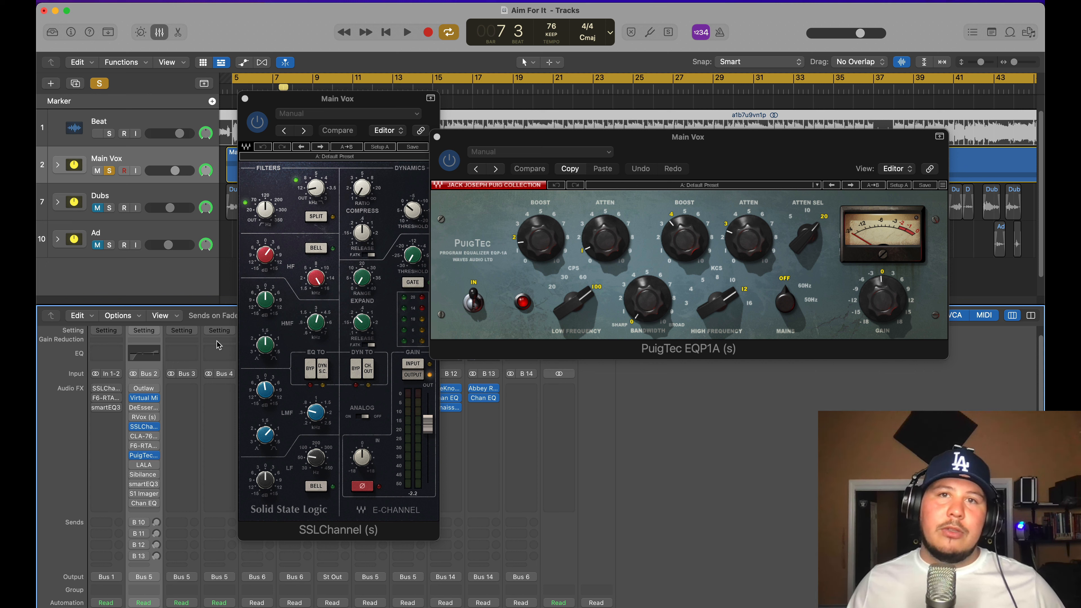
# Load the Full Reset factory preset in the SSLChannel on Main Vox.
pyautogui.click(323, 102)
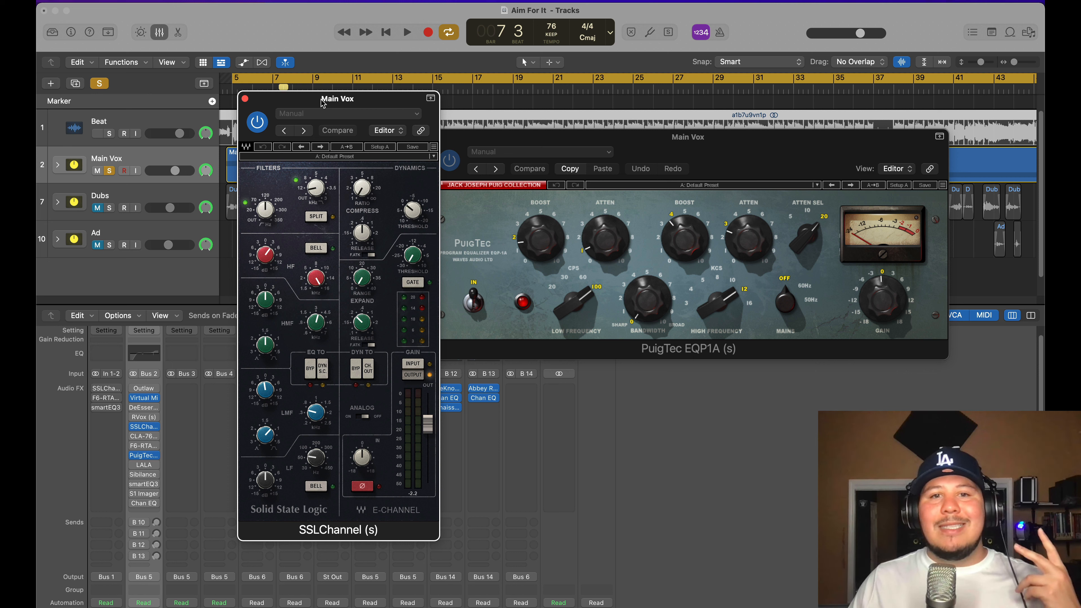
pyautogui.click(460, 135)
pyautogui.click(308, 100)
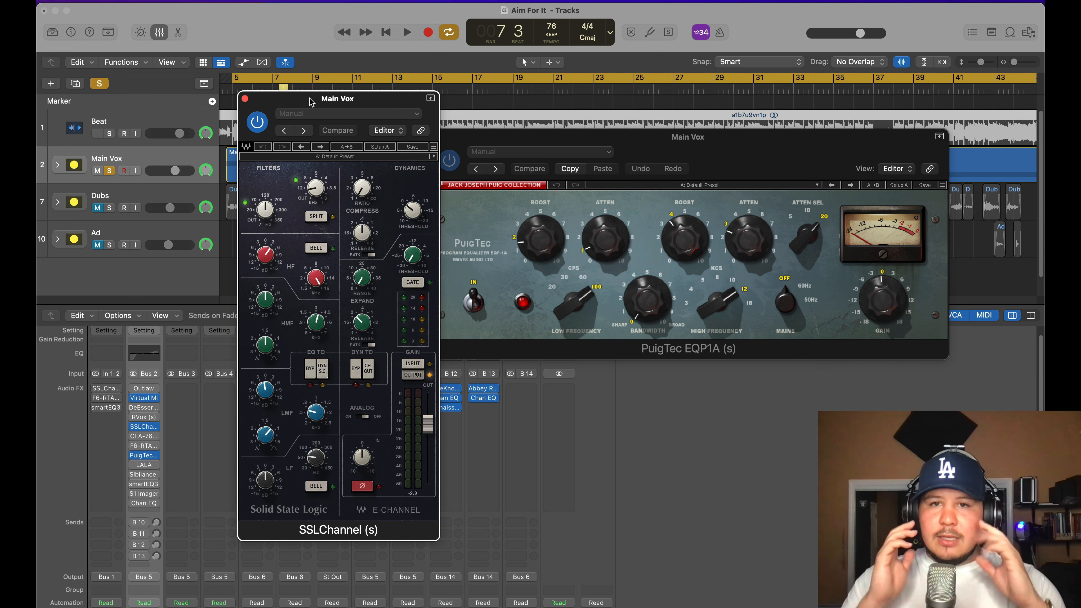
pyautogui.click(322, 113)
pyautogui.moveTo(319, 346)
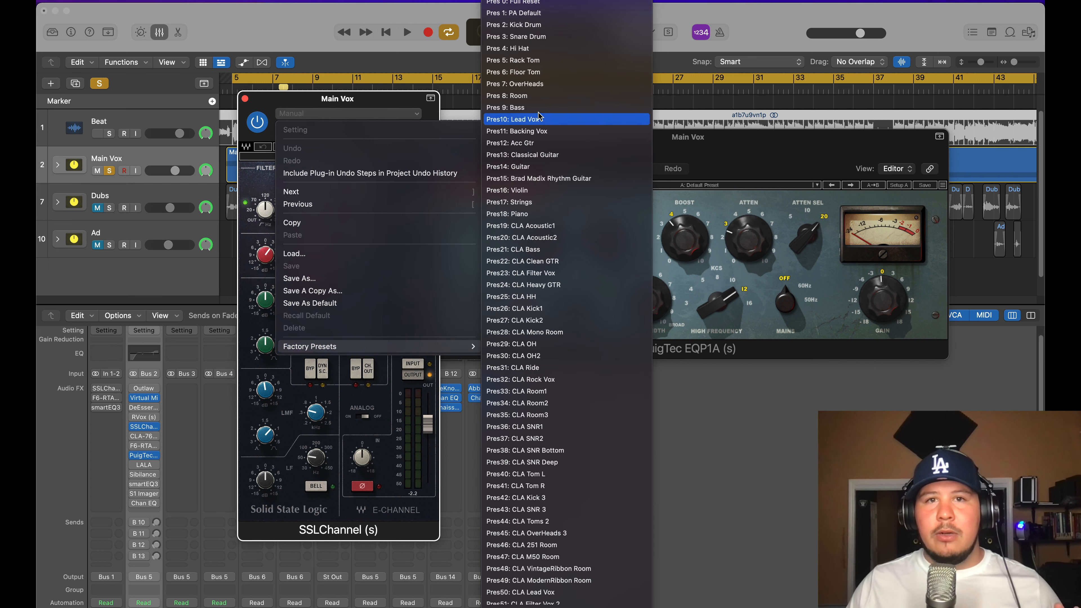
pyautogui.click(524, 3)
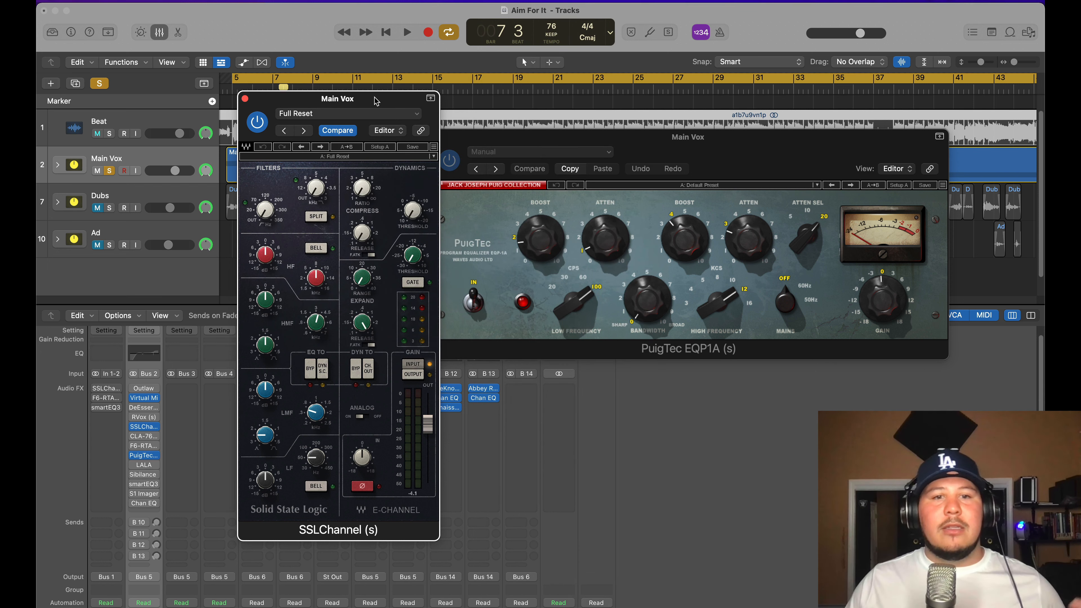
# Examine the Channel EQ bands next to the reset SSLChannel controls and close the Channel EQ window.
pyautogui.moveTo(375, 98); pyautogui.dragTo(534, 102)
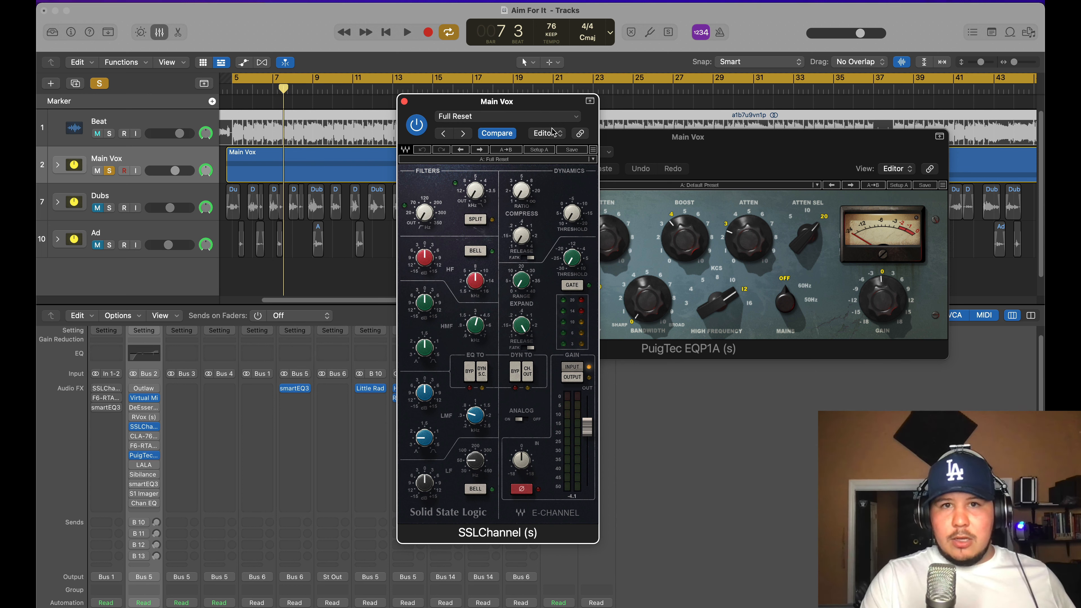
pyautogui.click(151, 356)
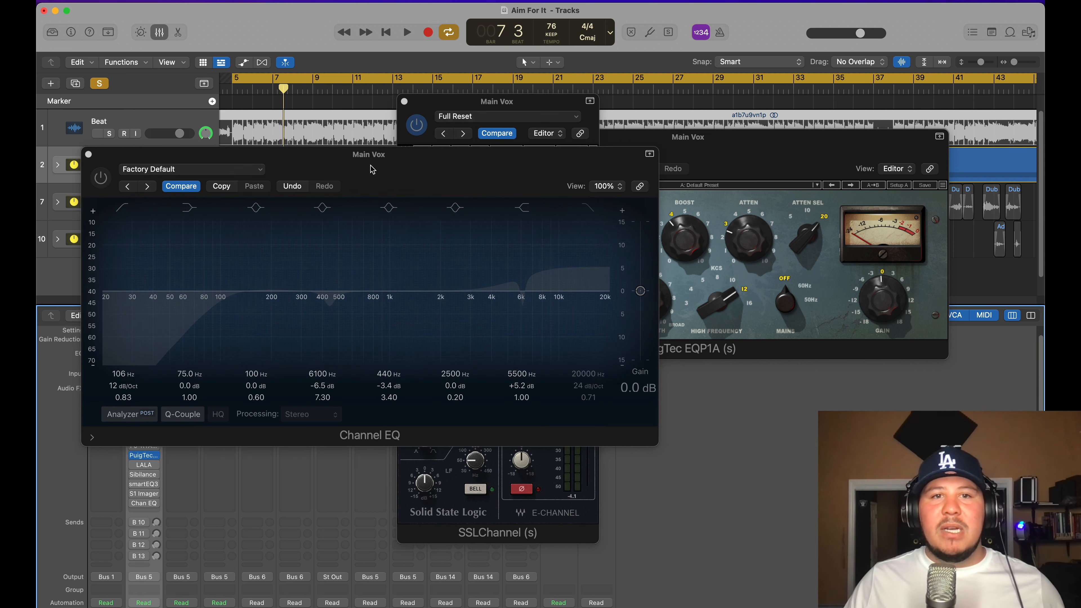
pyautogui.moveTo(391, 183); pyautogui.dragTo(349, 219)
pyautogui.moveTo(529, 105); pyautogui.dragTo(703, 92)
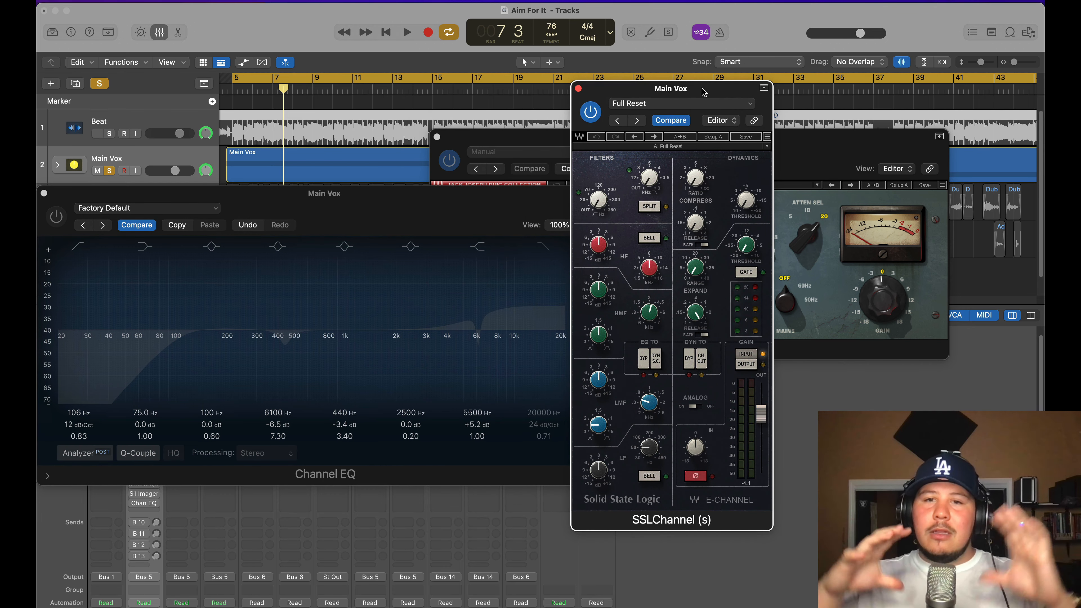
pyautogui.click(44, 194)
pyautogui.moveTo(624, 89); pyautogui.dragTo(501, 95)
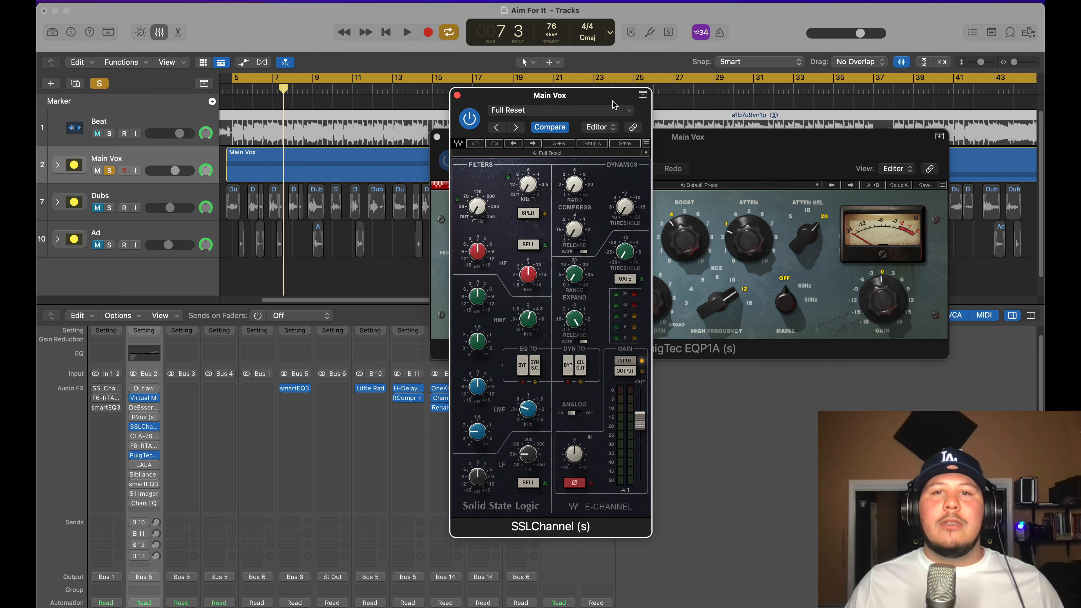
# Turn the SSLChannel's HMF Q knob slightly counterclockwise and examine the PuigTec EQP1A's Bandwidth and high-frequency Boost knobs.
pyautogui.moveTo(615, 103); pyautogui.dragTo(514, 97)
pyautogui.moveTo(377, 336)
pyautogui.mouseDown()
pyautogui.moveTo(377, 304)
pyautogui.moveTo(376, 325)
pyautogui.mouseUp()
pyautogui.click(716, 146)
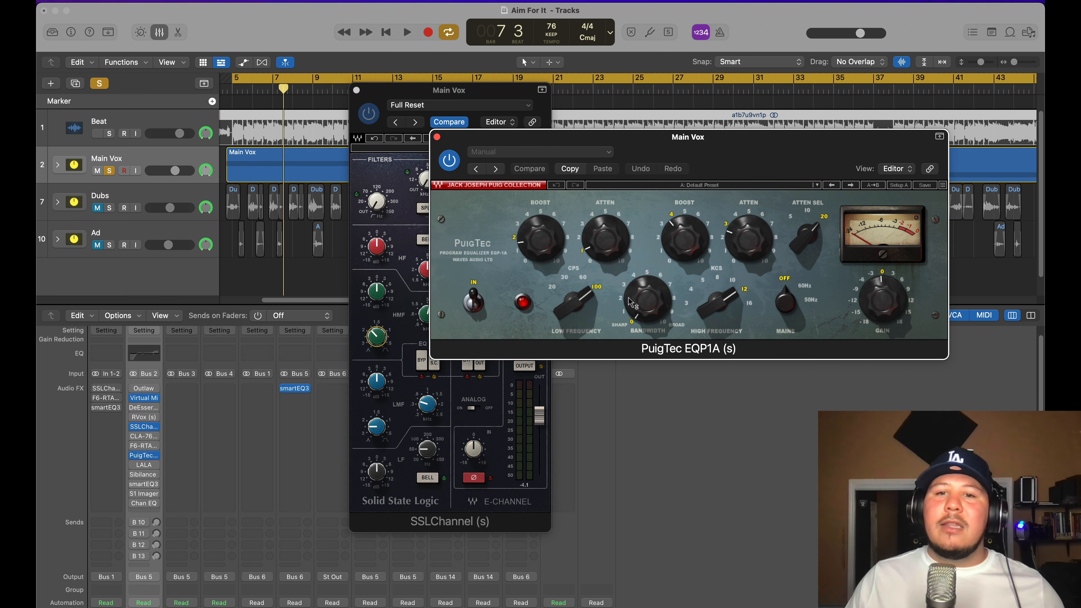
pyautogui.moveTo(651, 297)
pyautogui.mouseDown()
pyautogui.moveTo(651, 276)
pyautogui.moveTo(646, 302)
pyautogui.mouseUp()
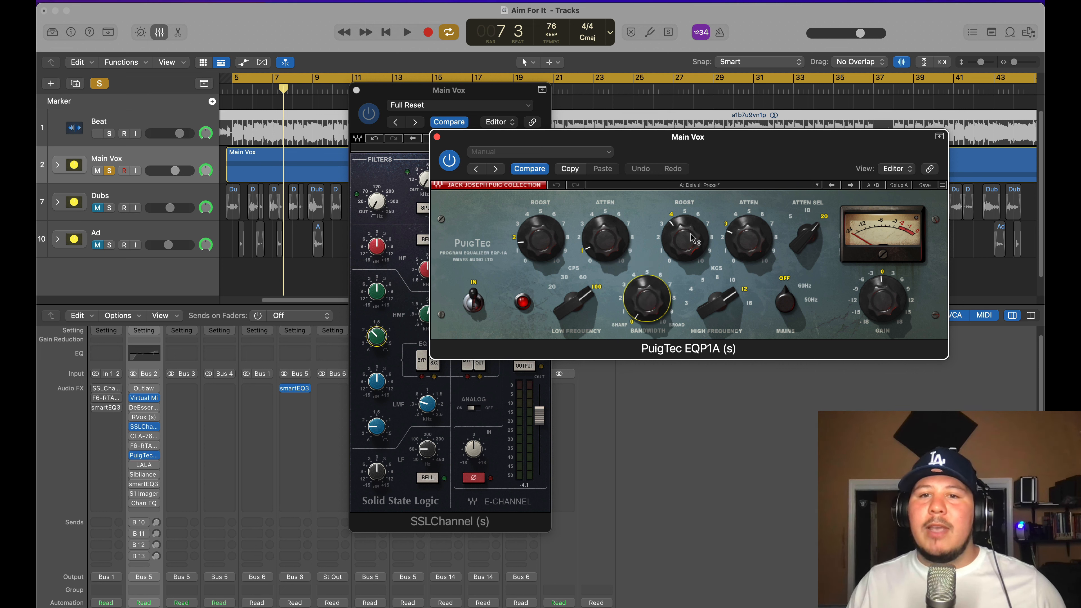
pyautogui.moveTo(693, 240)
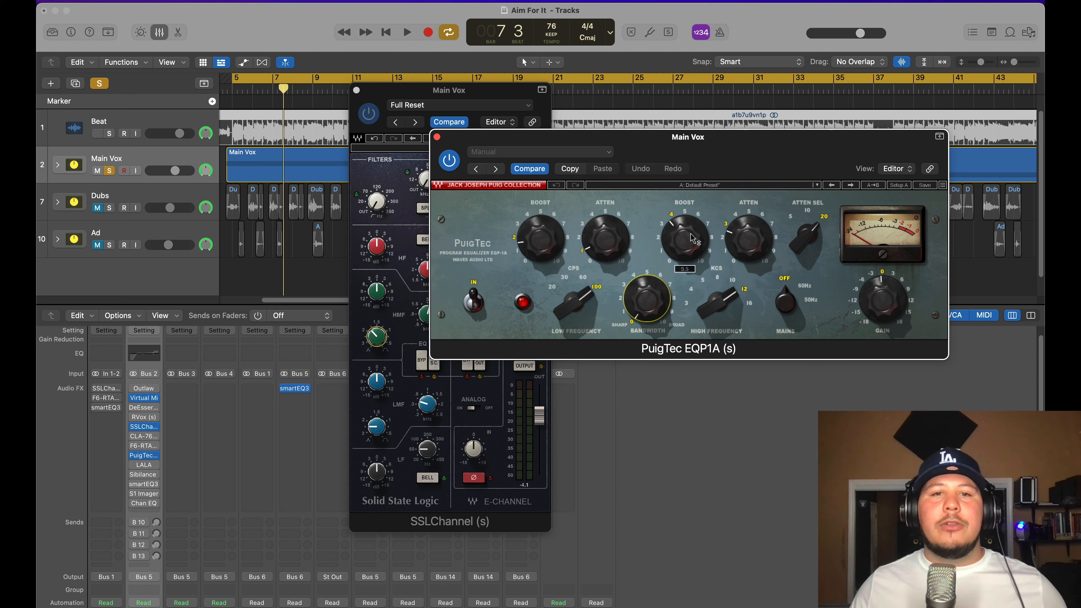
# Bypass the PuigTec EQP1A, bring the SSLChannel forward and enable the DeEsser and RVox on Main Vox.
pyautogui.click(448, 161)
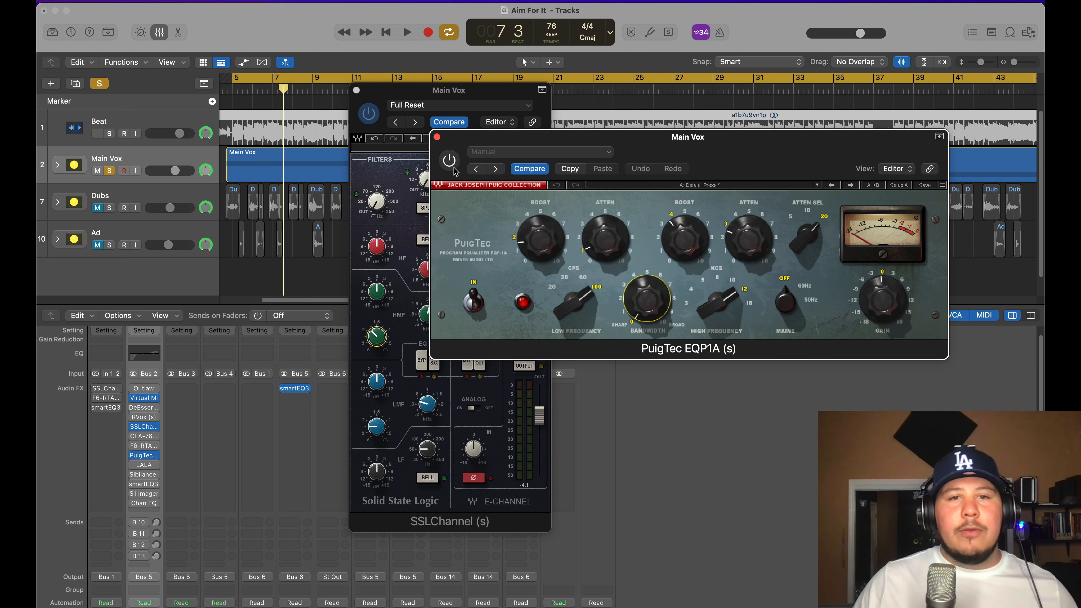
pyautogui.moveTo(410, 93); pyautogui.dragTo(431, 86)
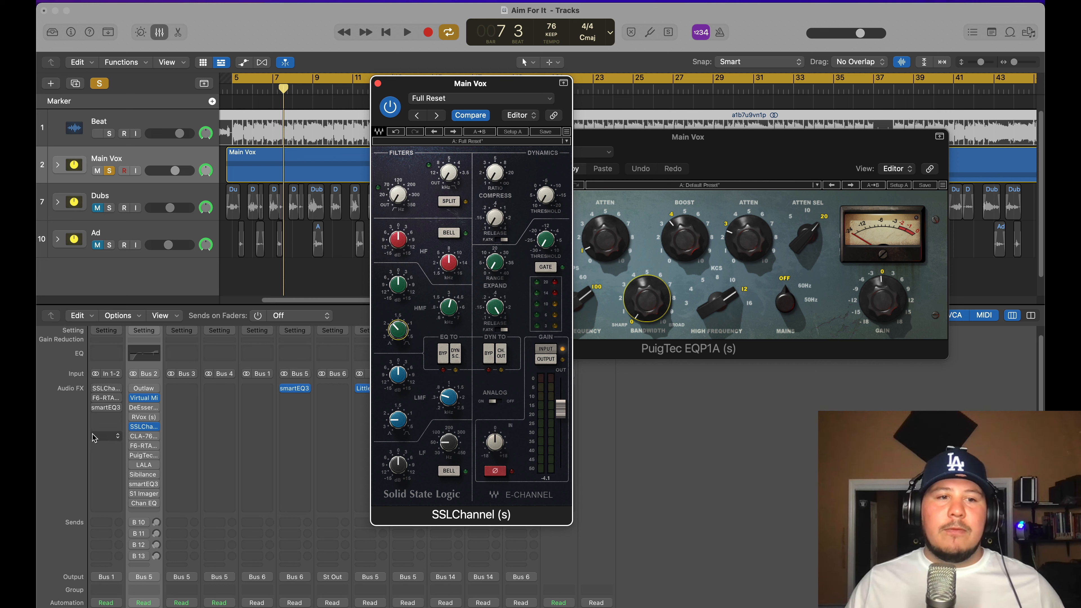
pyautogui.moveTo(134, 416); pyautogui.dragTo(135, 406)
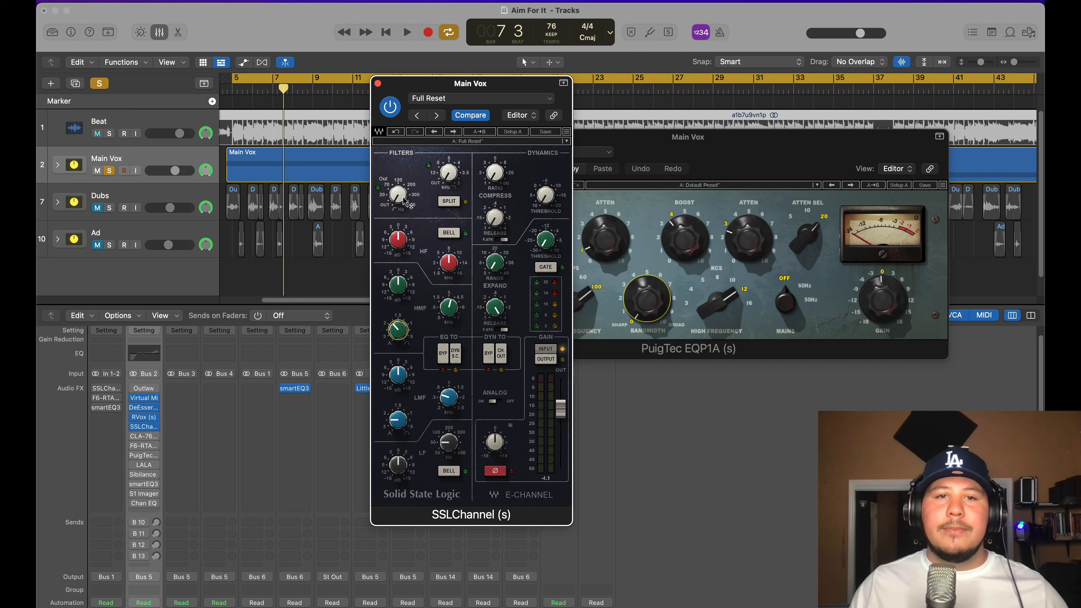
# Play the vocal and sweep the SSLChannel's high-pass filter, settling at about 107 Hz.
pyautogui.press('space')
pyautogui.moveTo(399, 202); pyautogui.dragTo(392, 198)
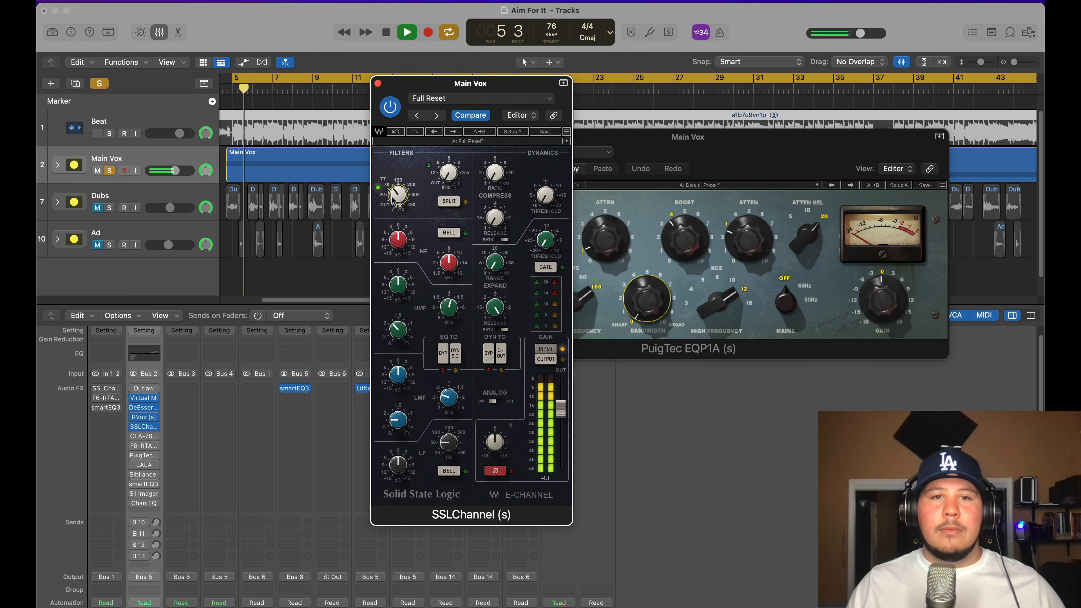
pyautogui.scroll(10, 392, 198)
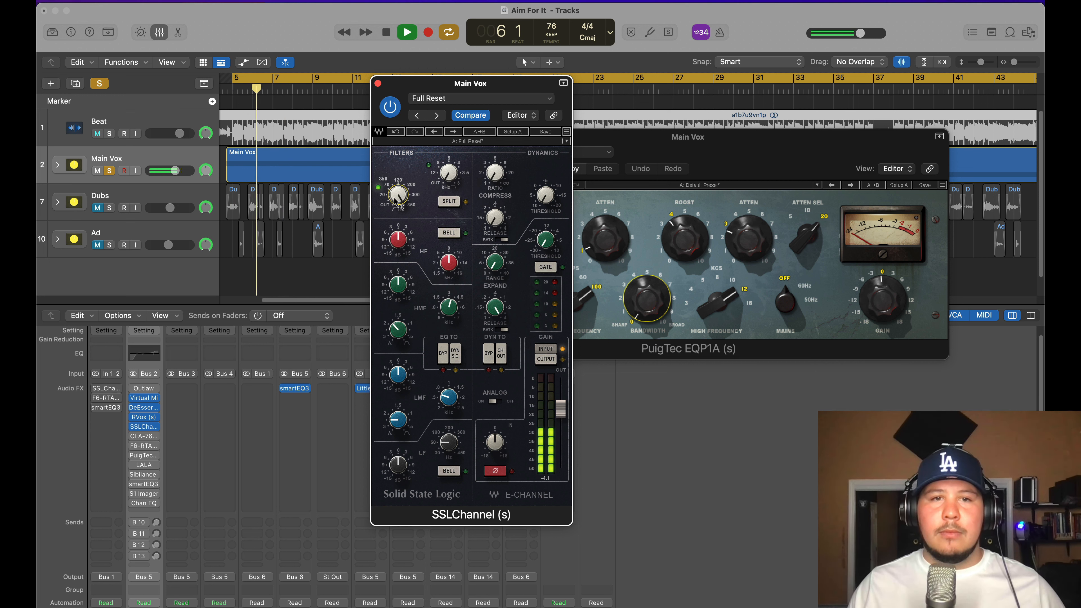
pyautogui.scroll(-3, 397, 200)
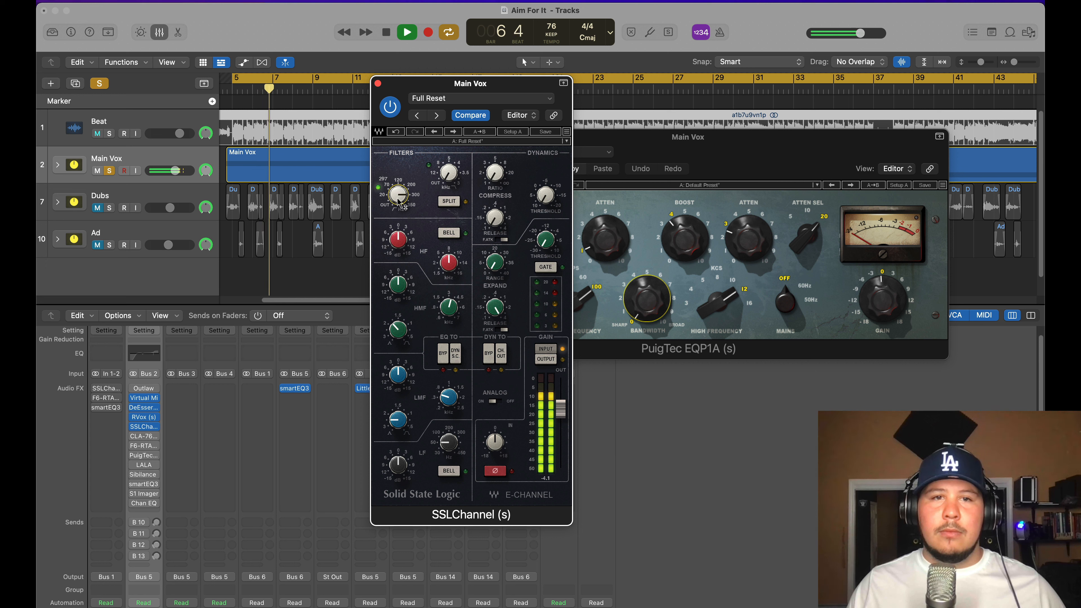
pyautogui.scroll(-8, 400, 201)
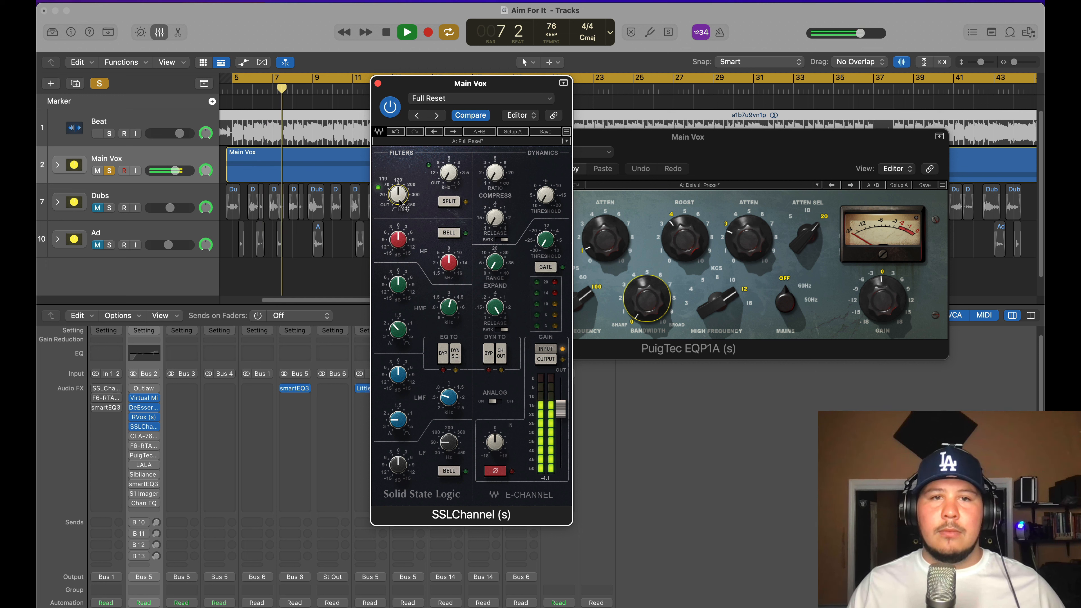
pyautogui.scroll(-2, 400, 202)
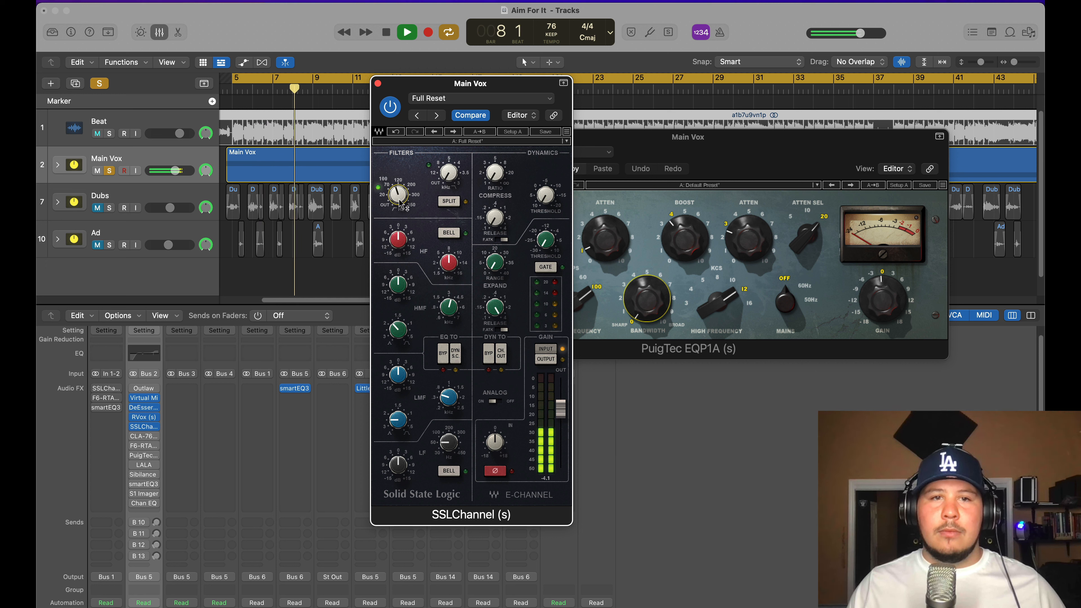
pyautogui.scroll(1, 400, 203)
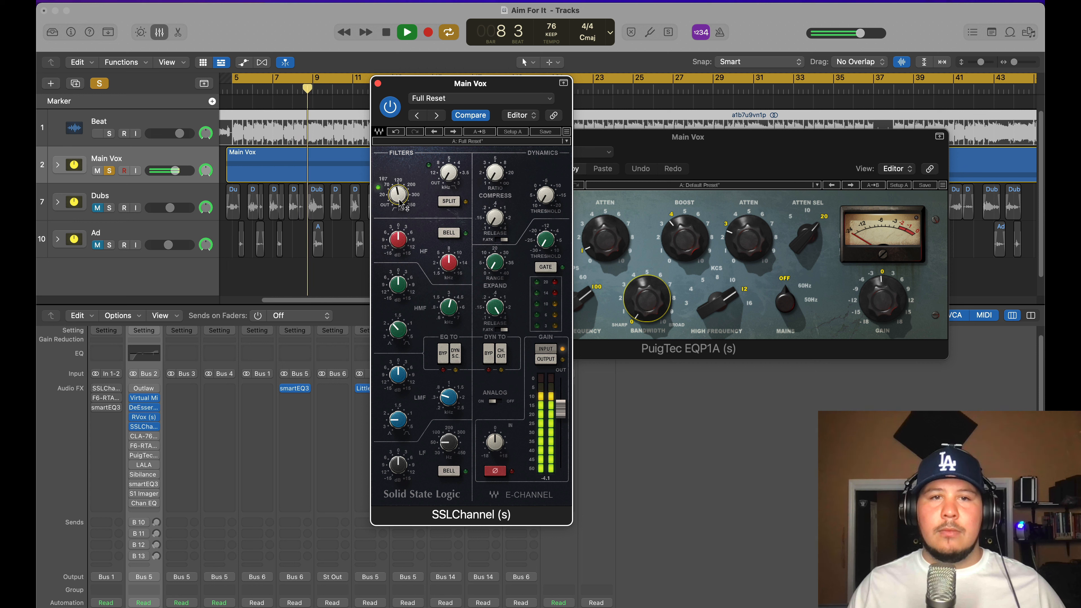
# Solo the Beat track alongside Main Vox, stop playback, select the Main Vox track and bring its SSLChannel forward.
pyautogui.click(109, 135)
pyautogui.press('space')
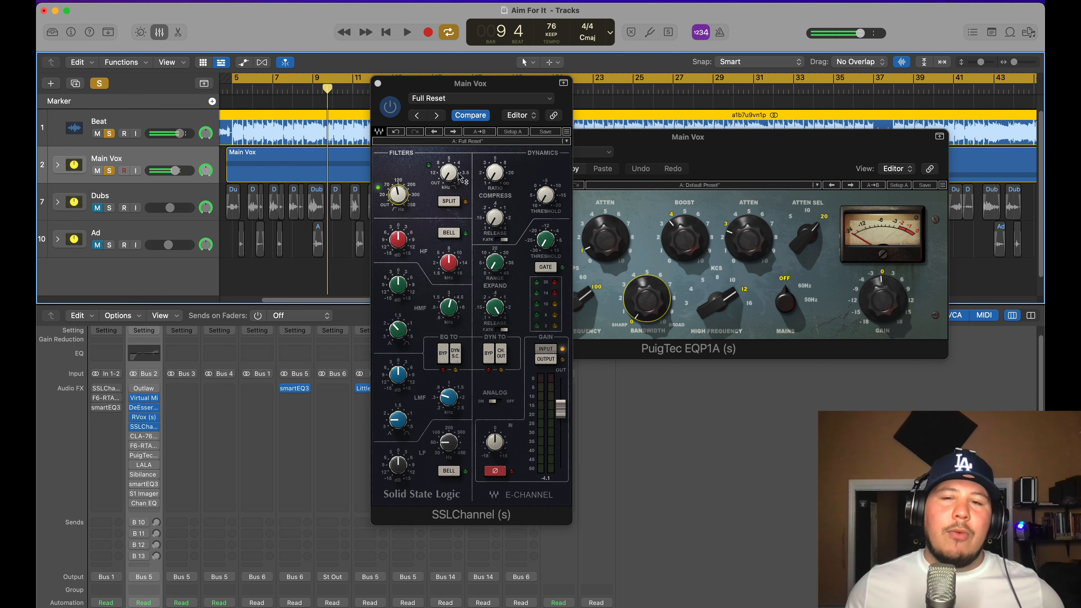
pyautogui.moveTo(460, 176)
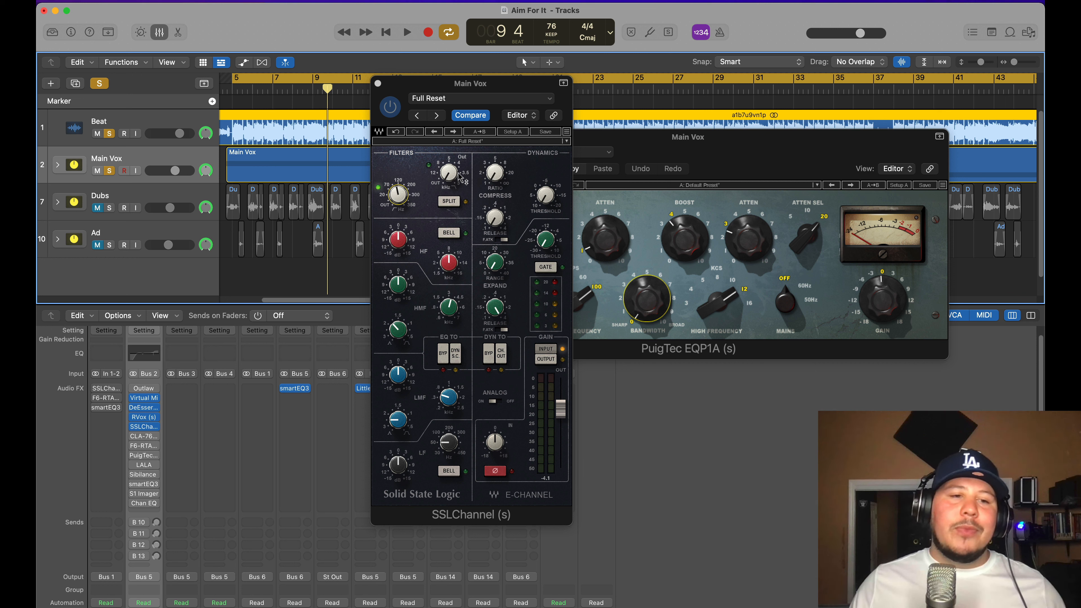
pyautogui.click(406, 101)
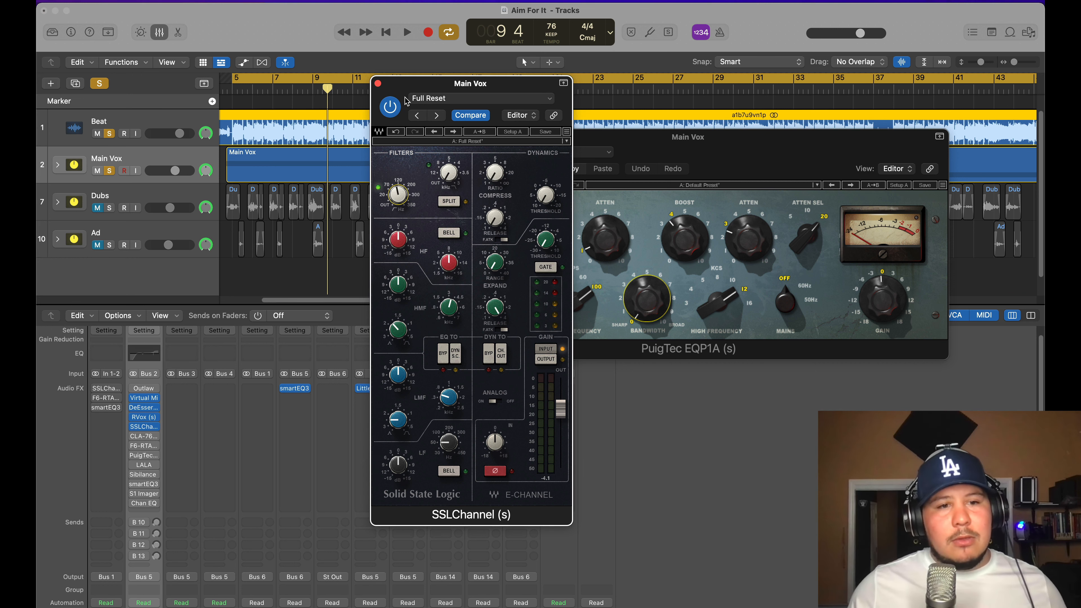
pyautogui.click(106, 133)
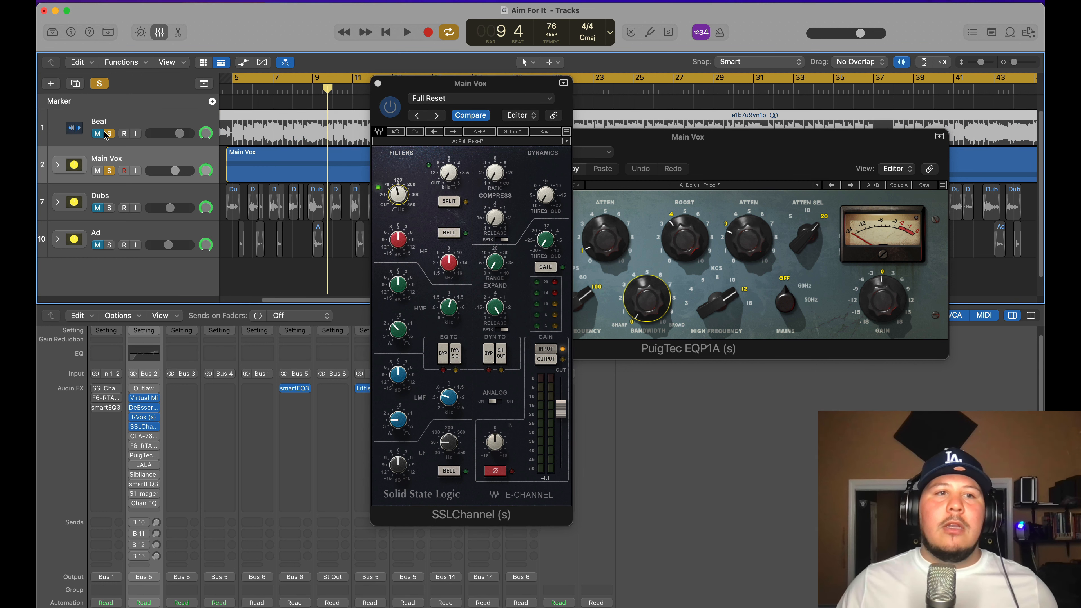
pyautogui.click(137, 162)
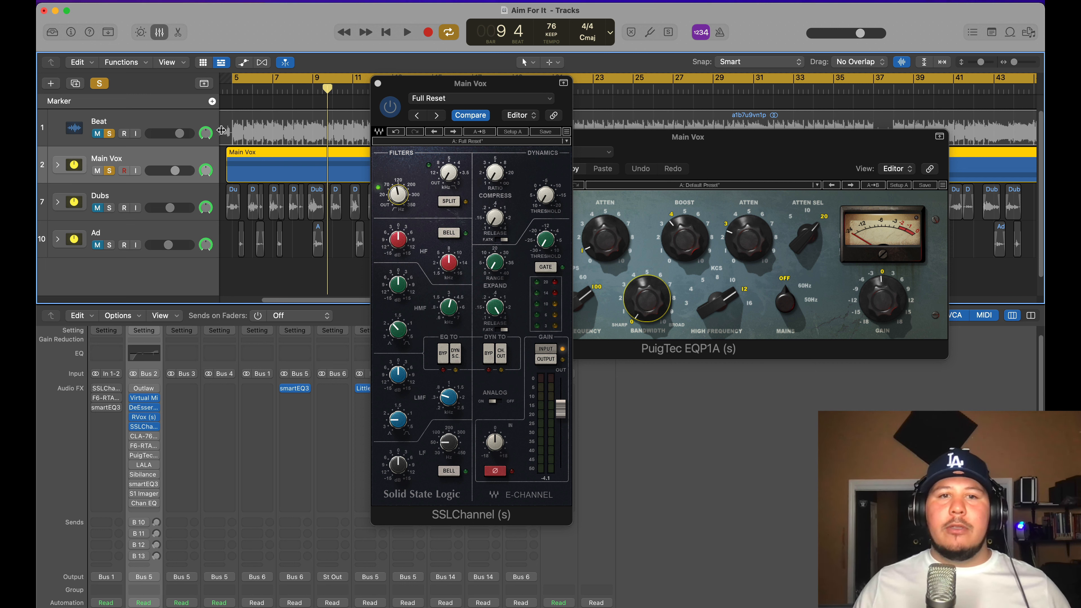
pyautogui.click(411, 208)
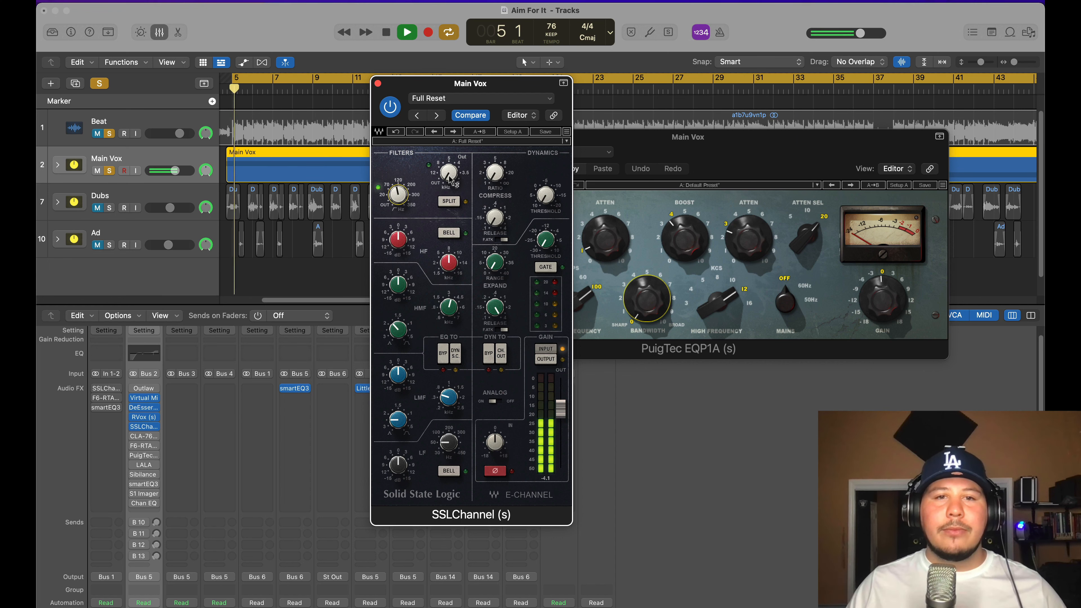
# Engage the SSLChannel's low-pass filter and sweep it while the song plays, settling at about 15.8 kHz.
pyautogui.moveTo(449, 176); pyautogui.dragTo(449, 128)
pyautogui.moveTo(449, 172); pyautogui.dragTo(449, 157)
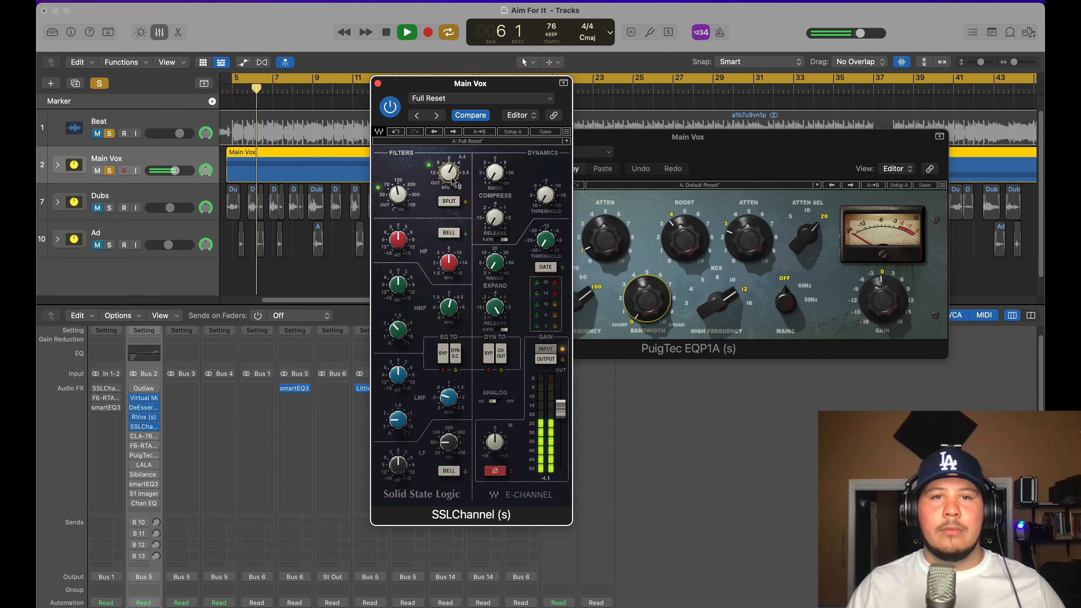
pyautogui.scroll(-5, 452, 181)
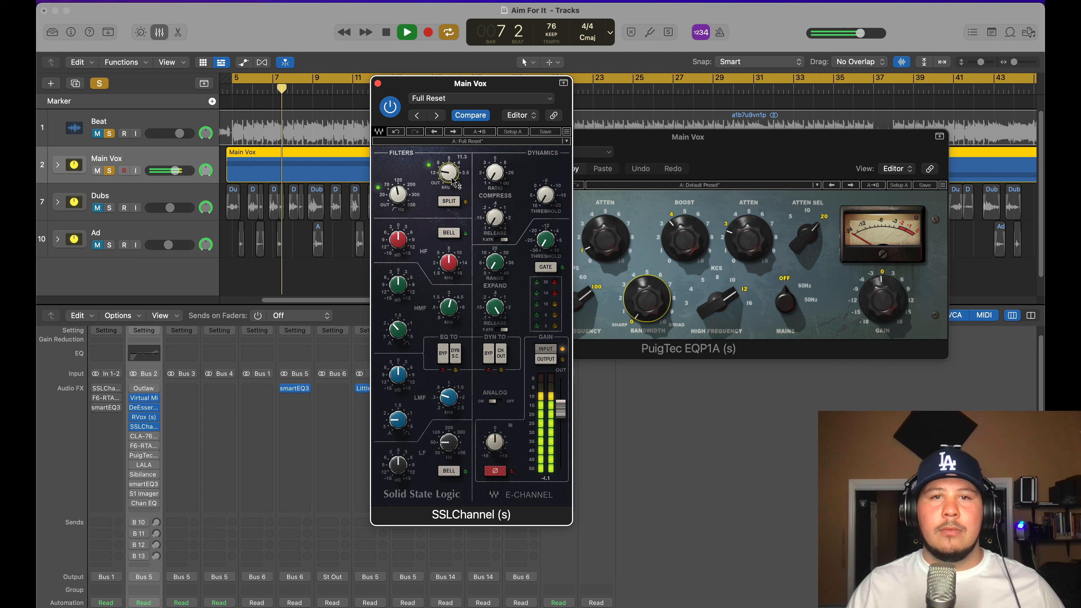
pyautogui.scroll(-3, 452, 181)
pyautogui.scroll(-1, 452, 182)
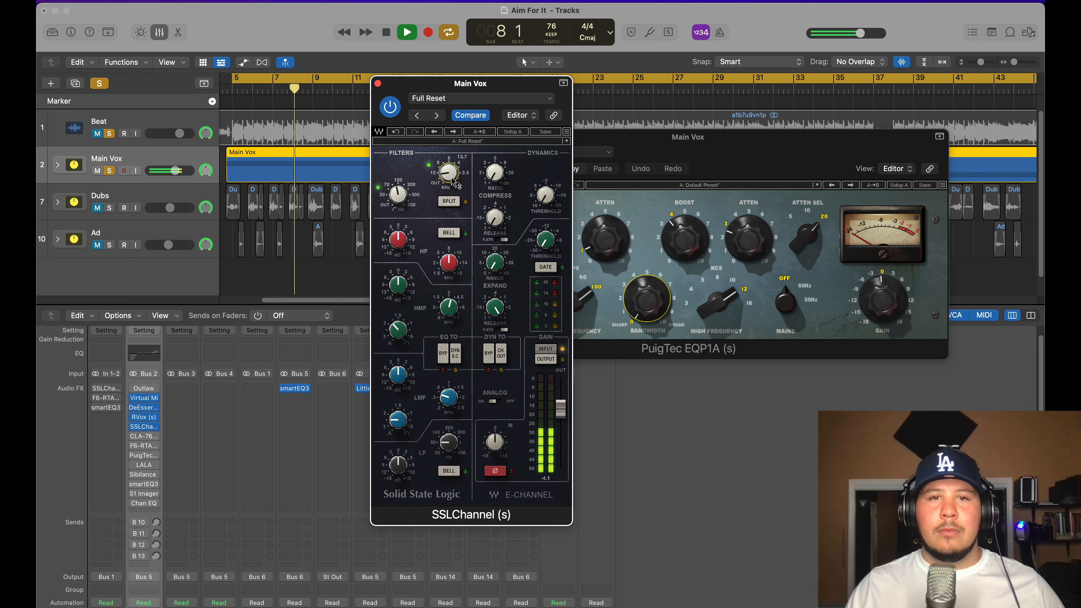
pyautogui.scroll(-3, 452, 182)
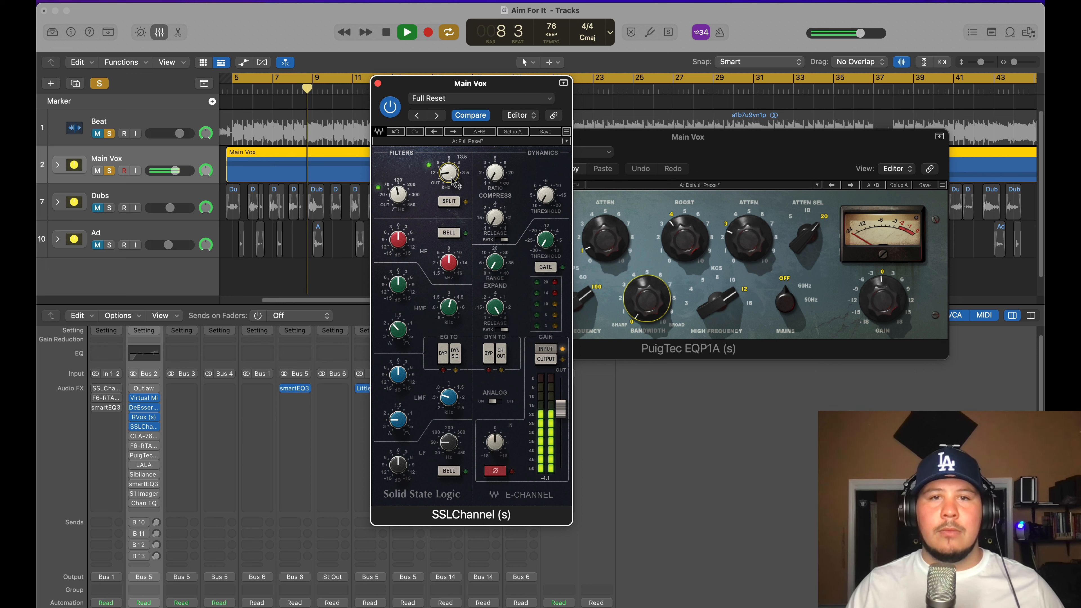
pyautogui.scroll(2, 452, 181)
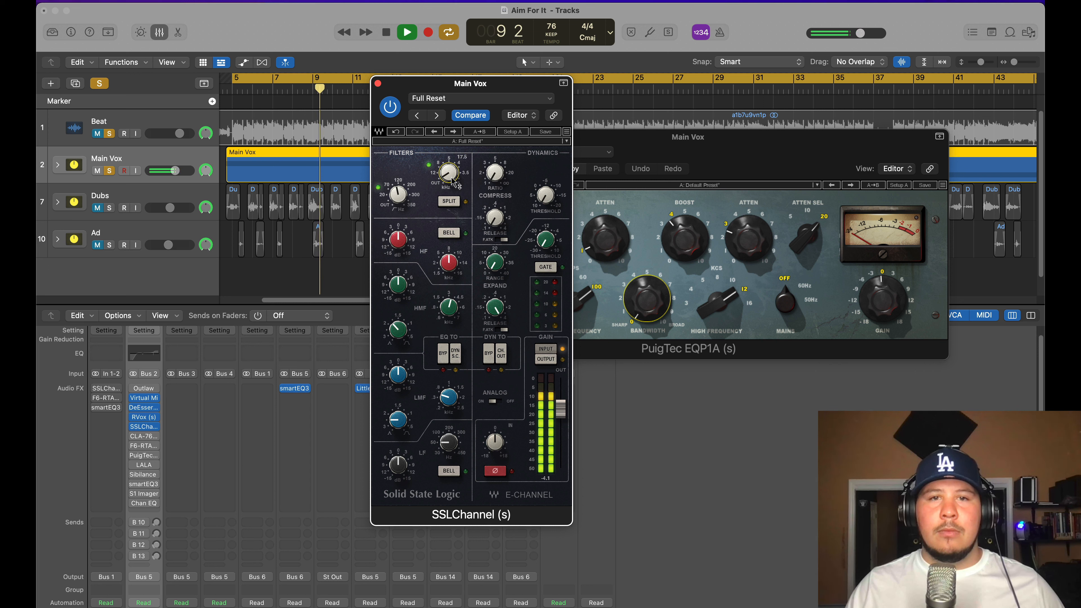
pyautogui.scroll(3, 452, 181)
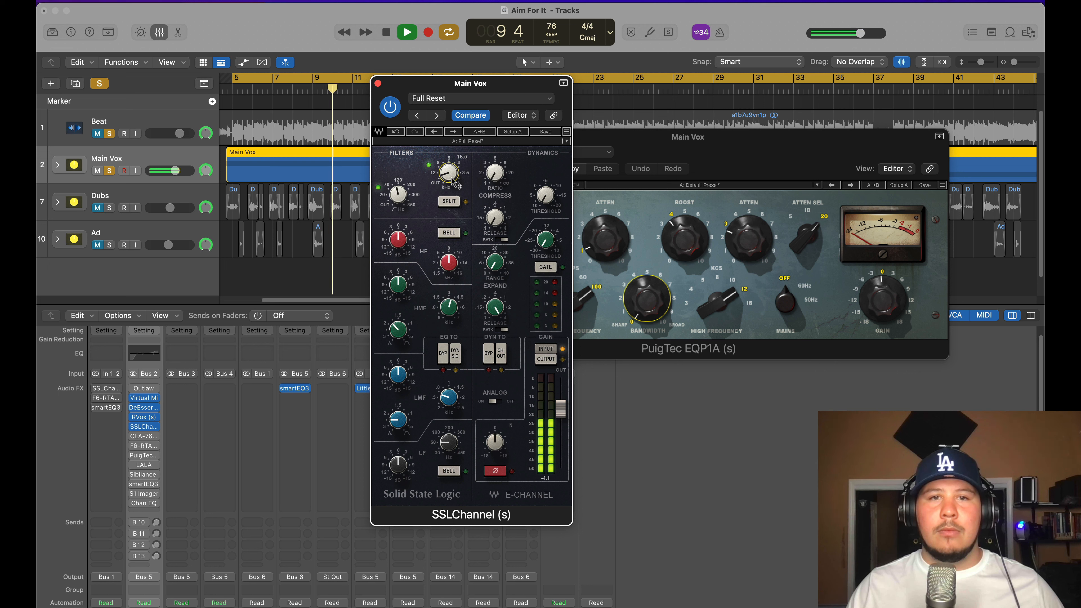
# Compare the vocal with the SSLChannel bypassed and re-enabled to hear the two filters, and stop playback.
pyautogui.click(394, 109)
pyautogui.click(394, 108)
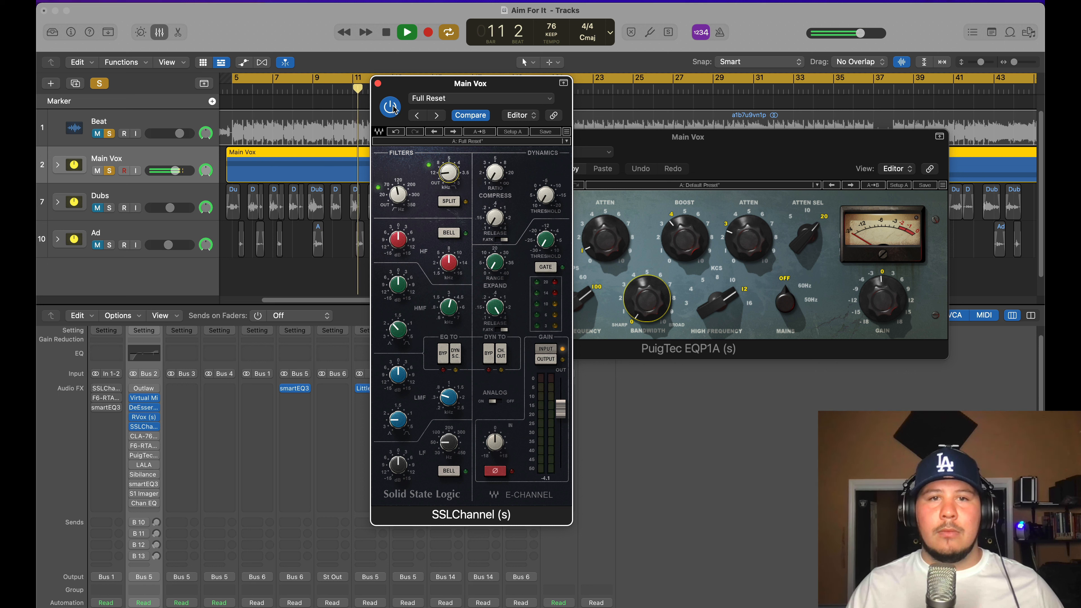
pyautogui.press('space')
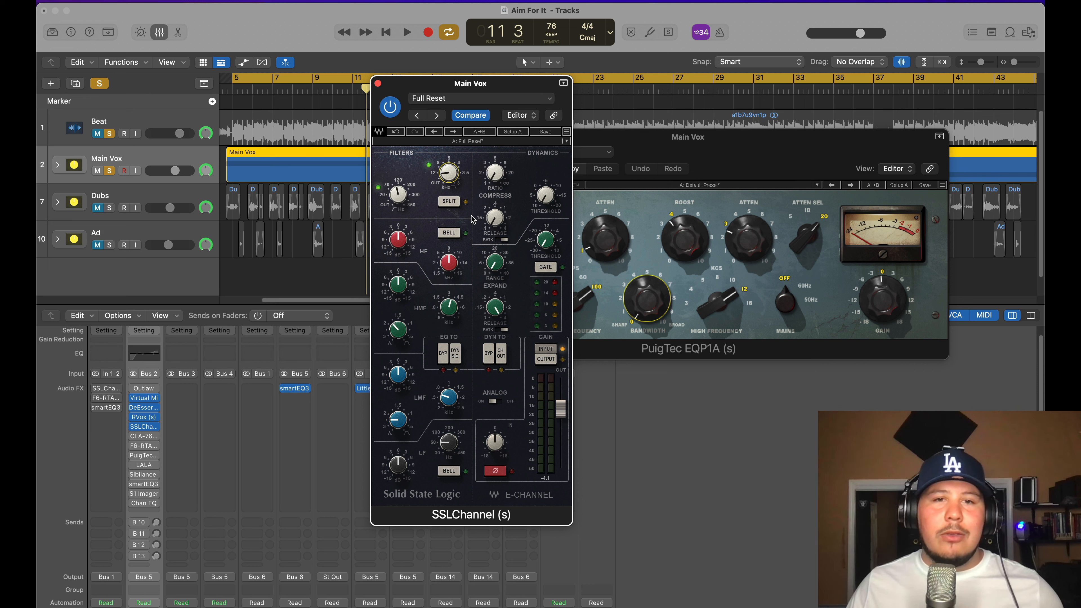
# Set the SSLChannel's HF frequency to 16 kHz and sweep the HF gain during playback, leaving a moderate boost.
pyautogui.moveTo(449, 264); pyautogui.dragTo(449, 230)
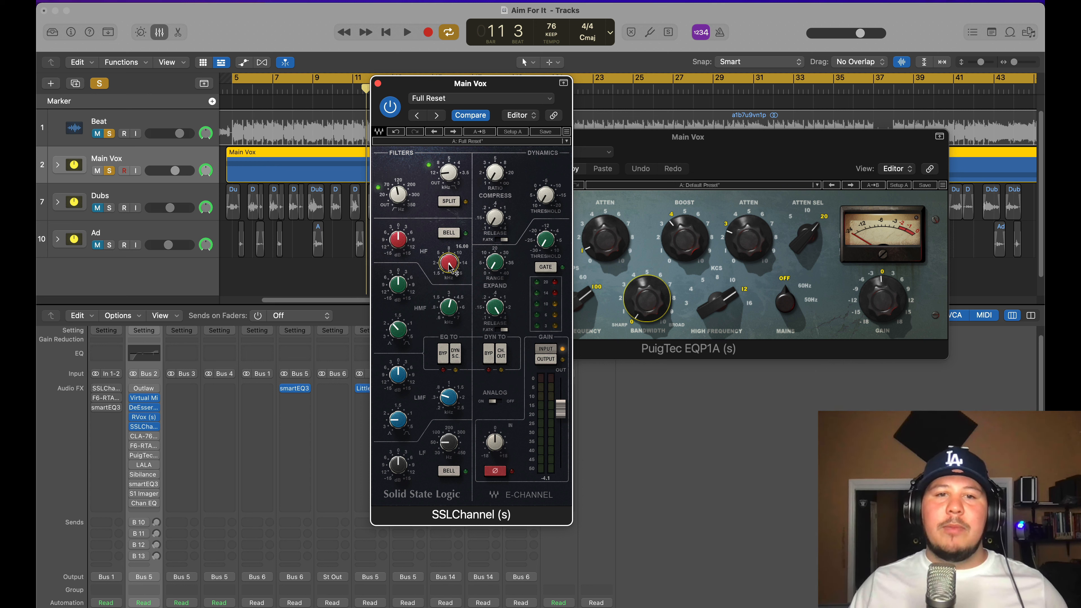
pyautogui.press('space')
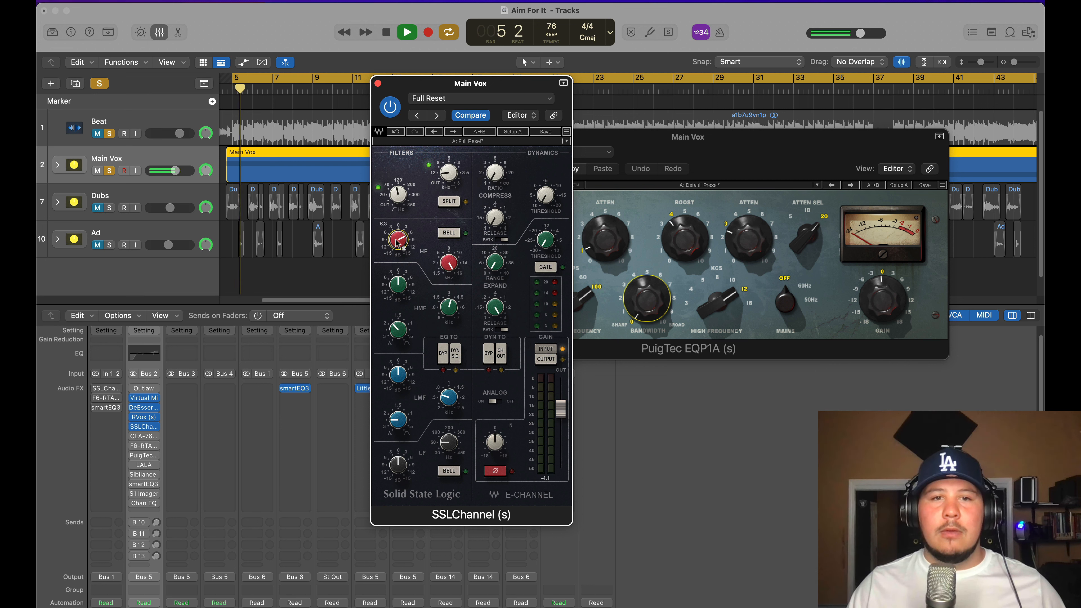
pyautogui.scroll(5, 396, 239)
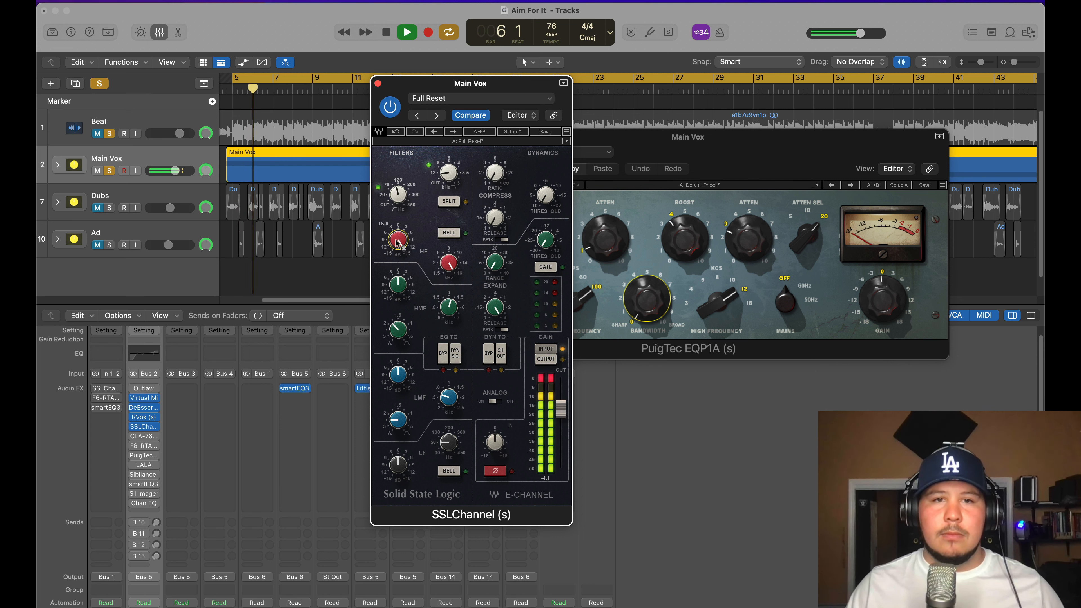
pyautogui.scroll(-3, 398, 243)
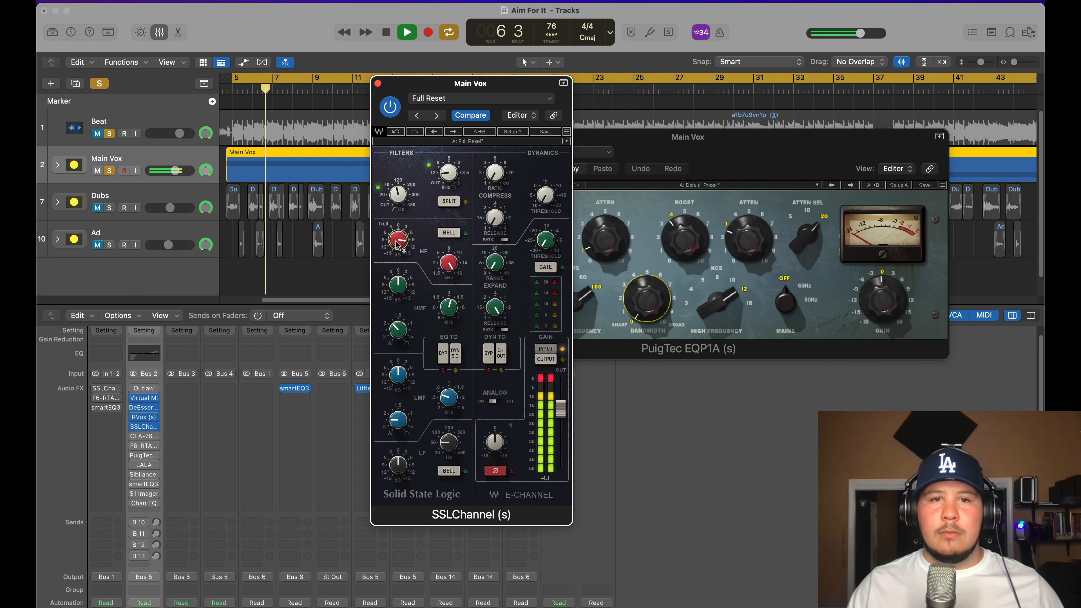
pyautogui.scroll(-2, 398, 243)
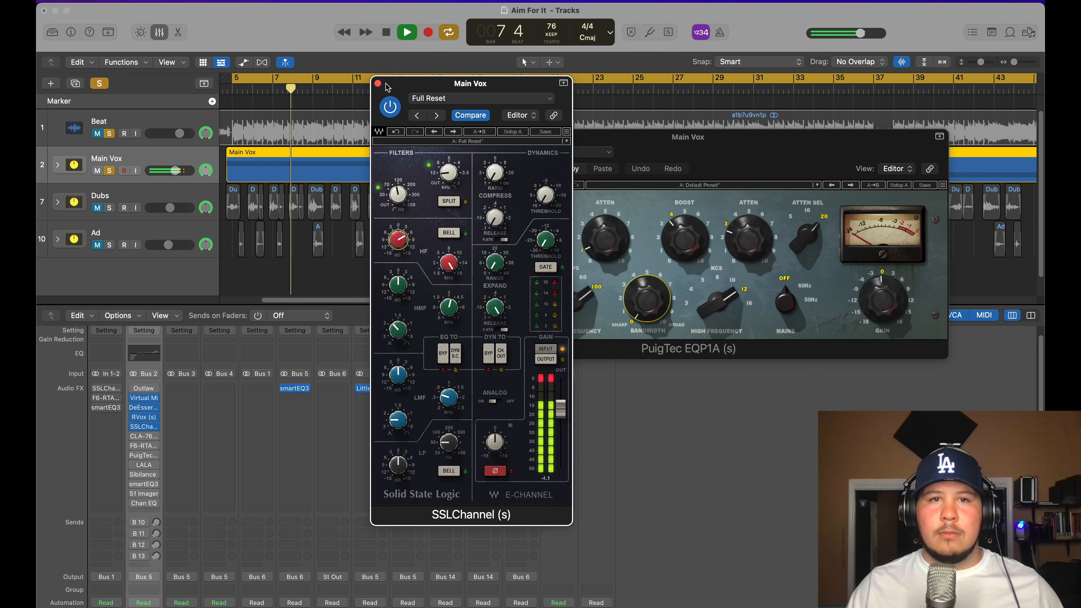
# Toggle the SSLChannel's bypass twice to compare the vocal with and without the HF boost, and stop playback.
pyautogui.click(390, 108)
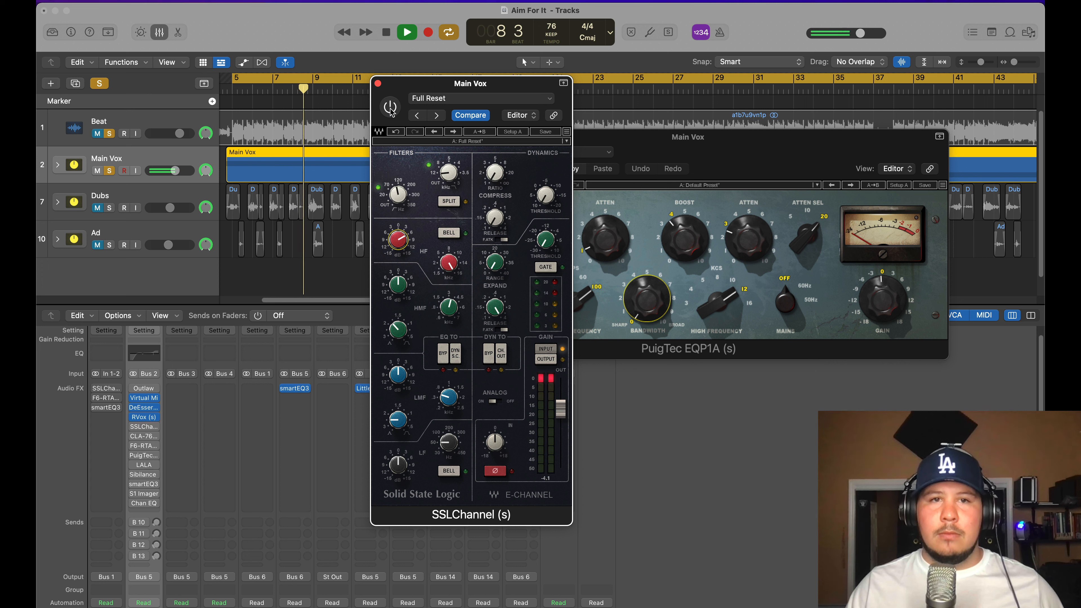
pyautogui.click(390, 108)
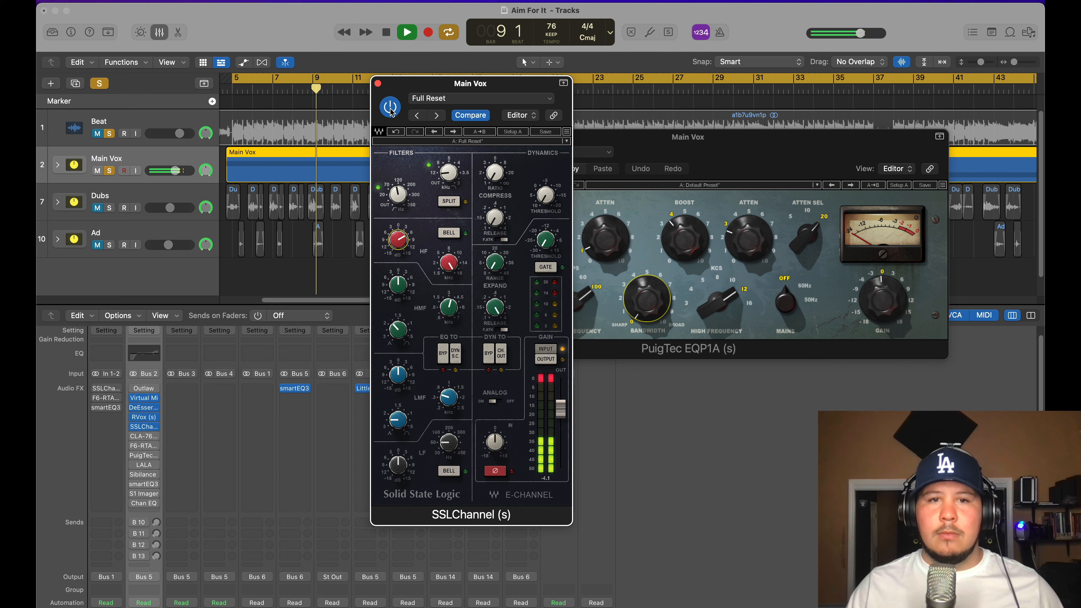
pyautogui.moveTo(398, 242)
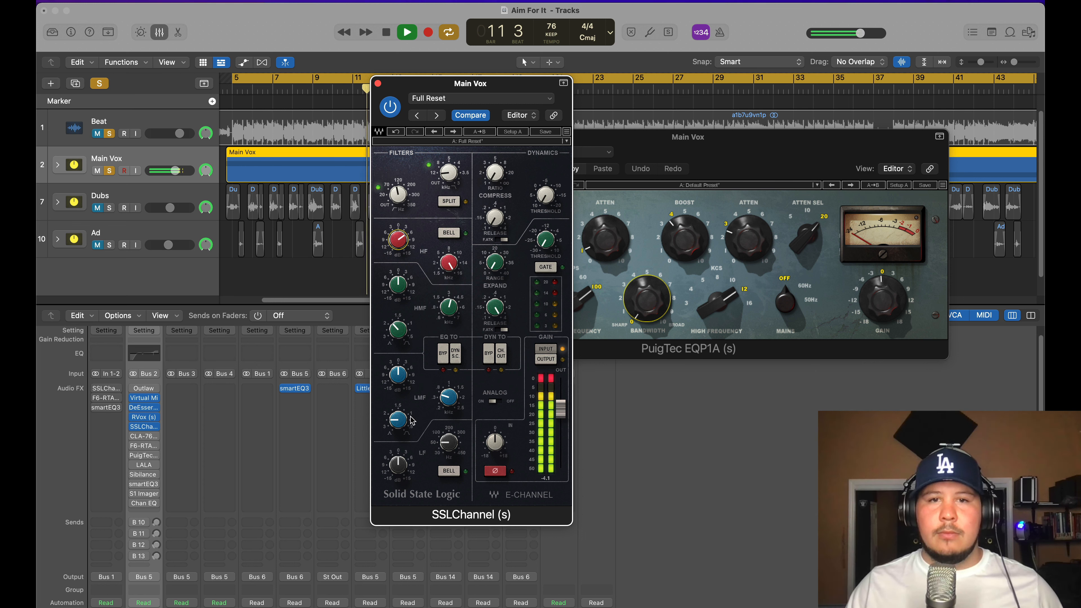
pyautogui.click(395, 114)
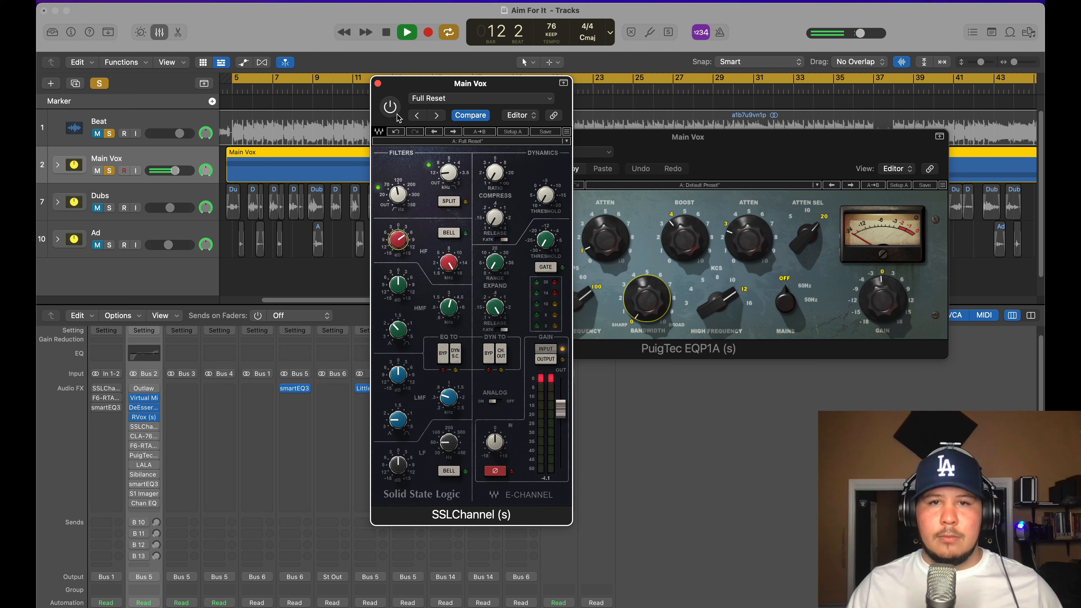
pyautogui.click(396, 115)
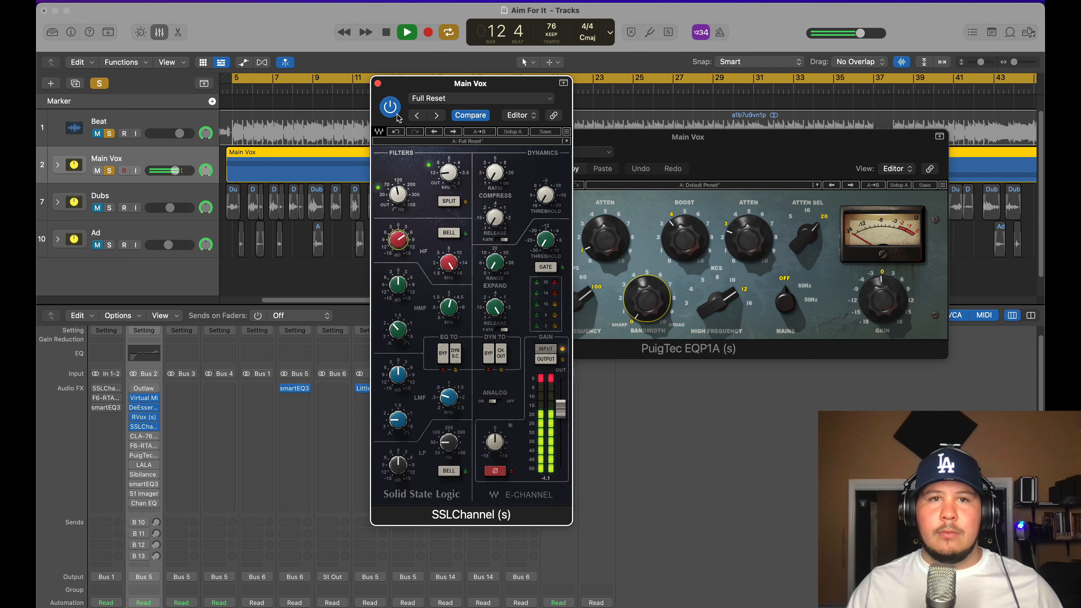
pyautogui.press('space')
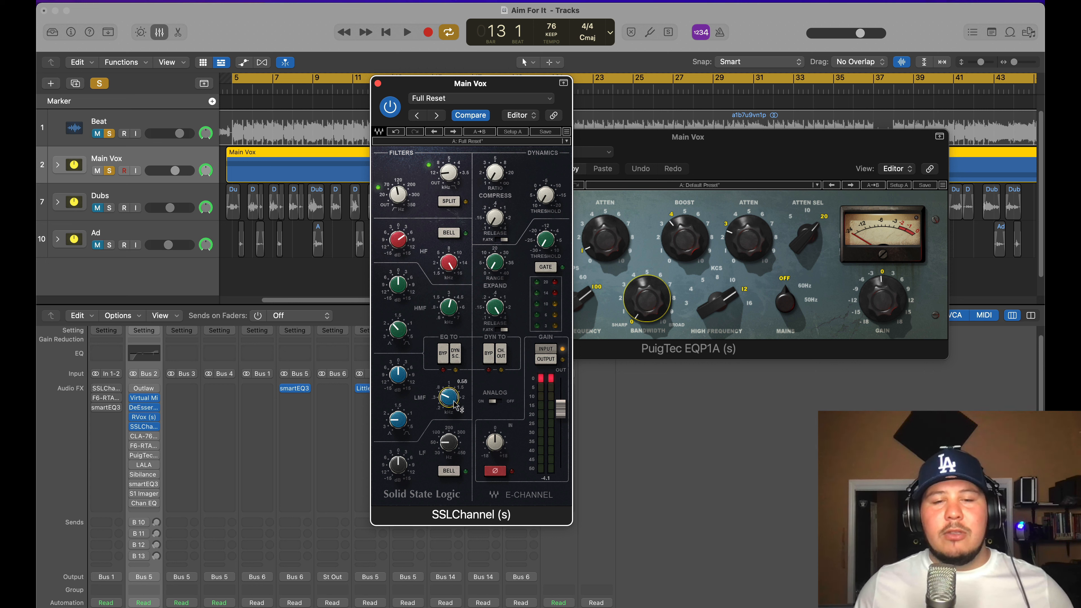
# Raise the SSLChannel's LMF Q, boost the LMF gain and sweep the LMF frequency to about 0.76 kHz during playback.
pyautogui.click(403, 425)
pyautogui.press('space')
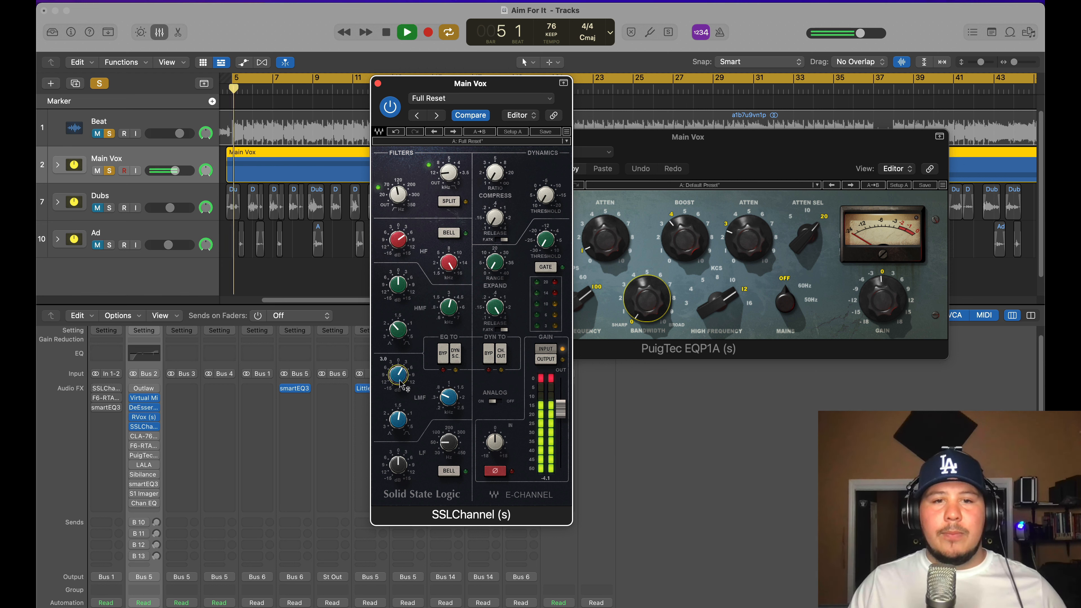
pyautogui.click(450, 410)
pyautogui.moveTo(452, 411); pyautogui.dragTo(451, 408)
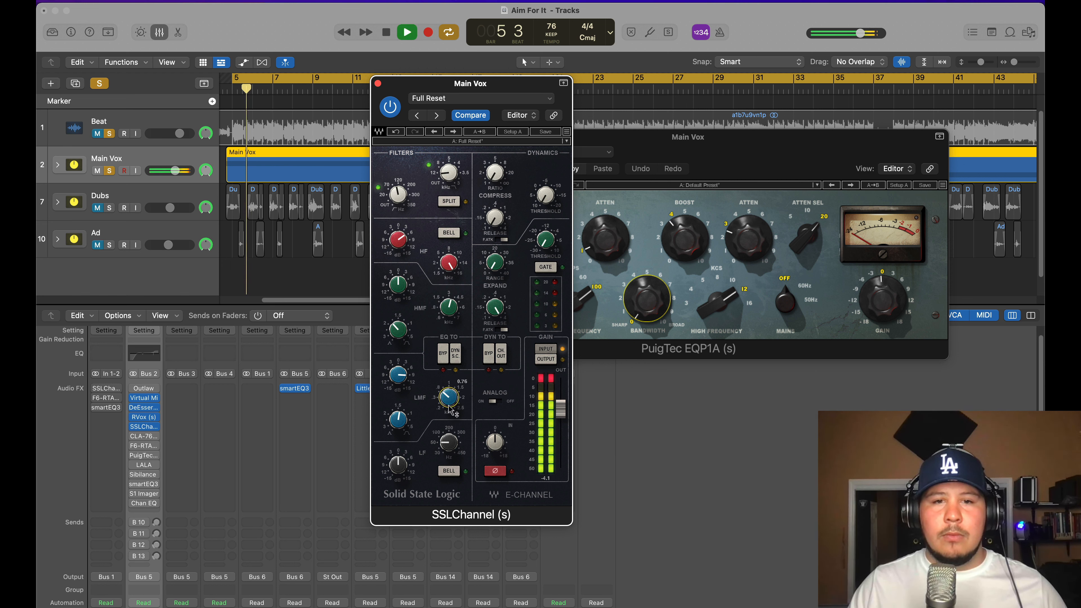
# Fine-tune the LMF Q, lower the LMF frequency and turn the LMF gain down to a slight cut.
pyautogui.moveTo(389, 430); pyautogui.dragTo(389, 424)
pyautogui.moveTo(447, 398)
pyautogui.mouseDown()
pyautogui.moveTo(402, 424)
pyautogui.moveTo(451, 409)
pyautogui.mouseUp()
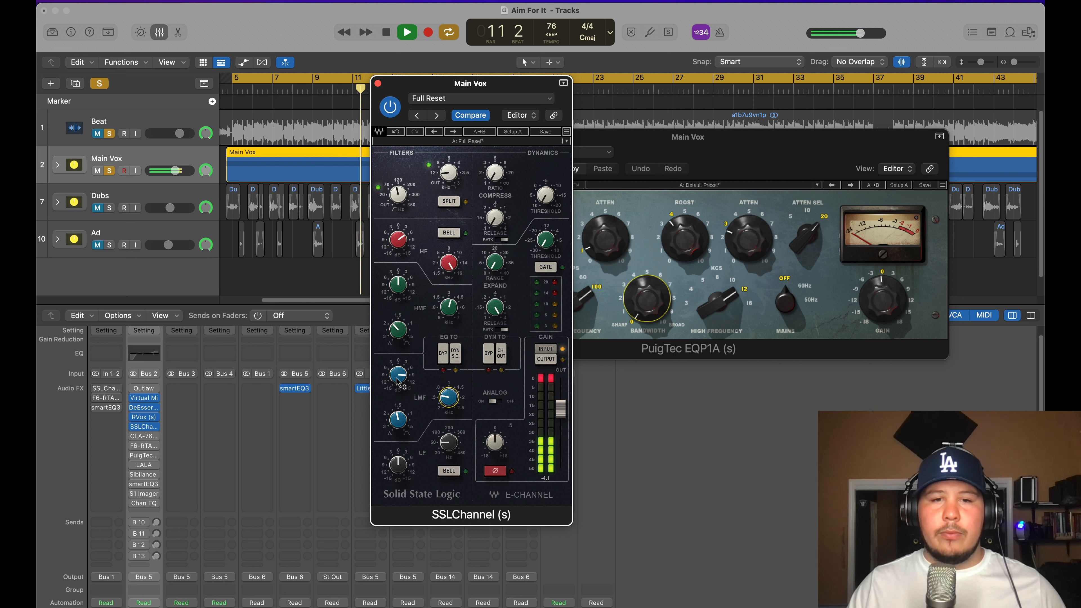
pyautogui.moveTo(397, 376); pyautogui.dragTo(400, 383)
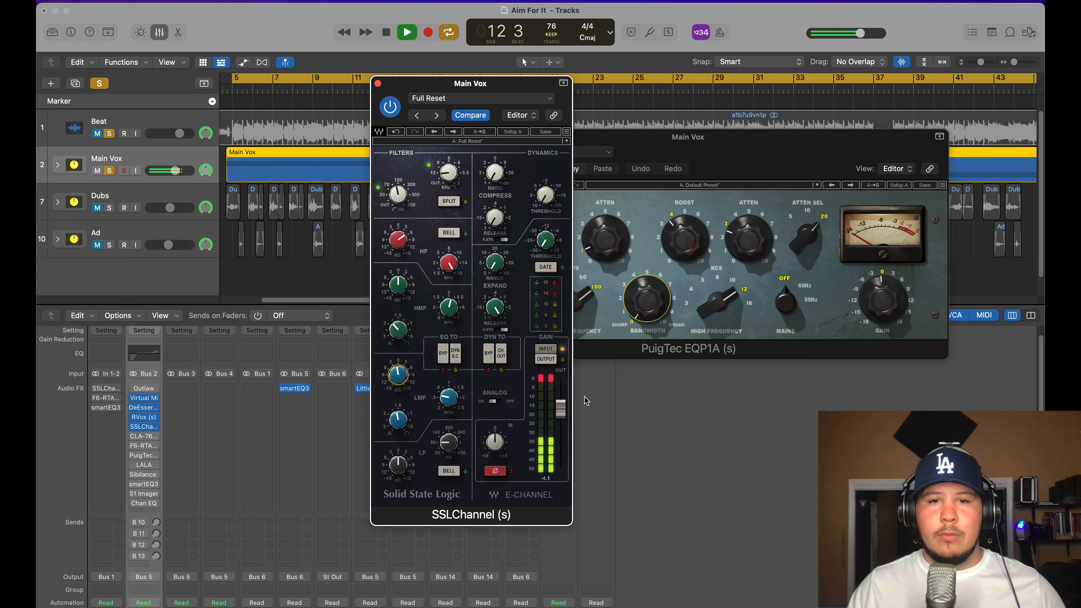
# Bypass and re-enable the SSLChannel twice during playback to compare the vocal with and without the LMF cut, and stop playback.
pyautogui.click(398, 114)
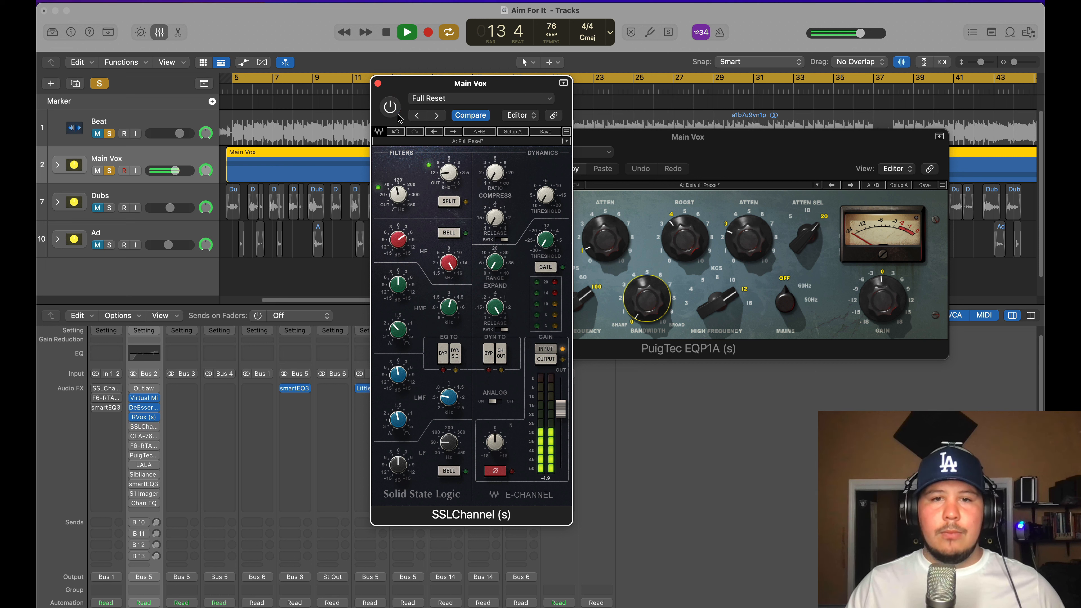
pyautogui.click(398, 114)
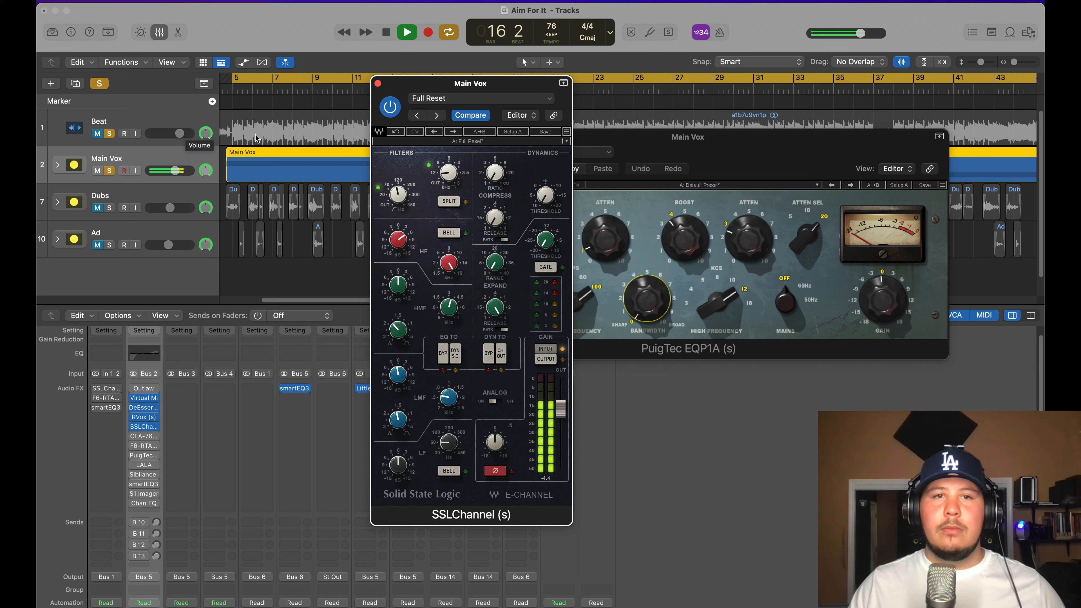
pyautogui.click(389, 109)
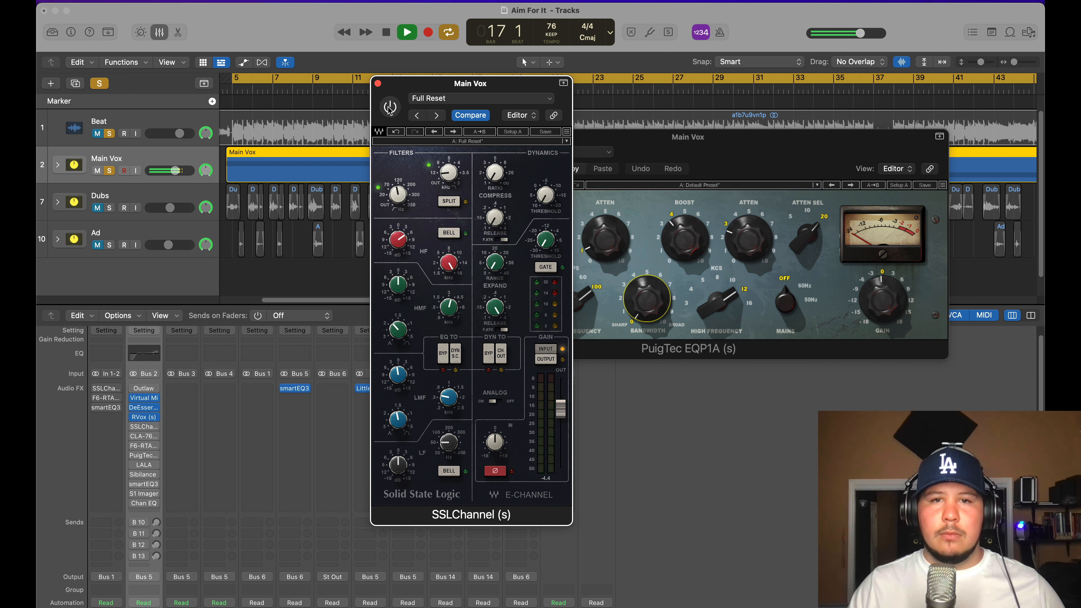
pyautogui.click(389, 108)
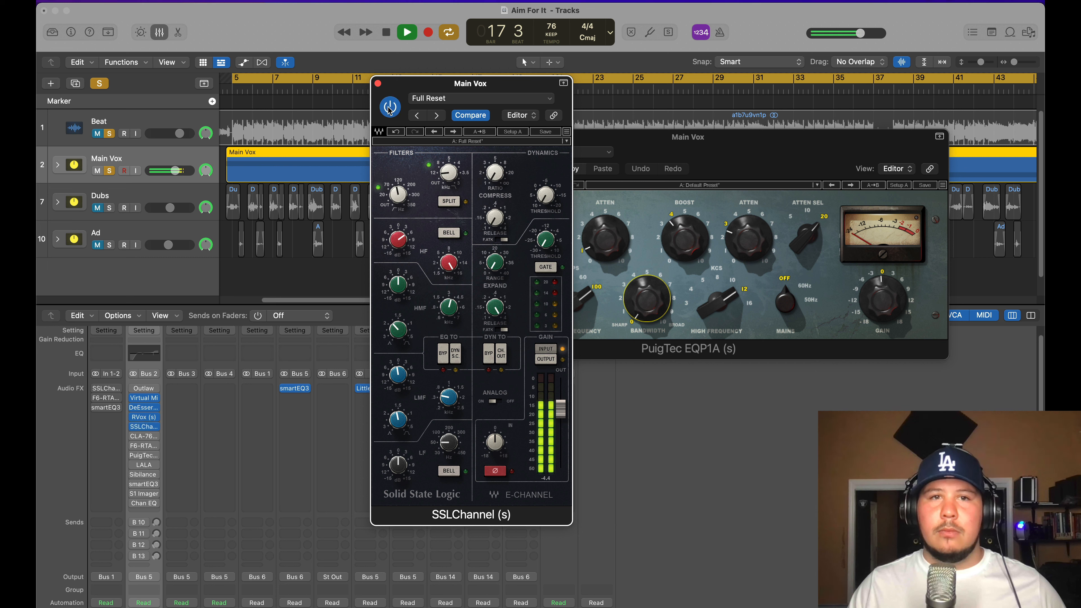
pyautogui.press('space')
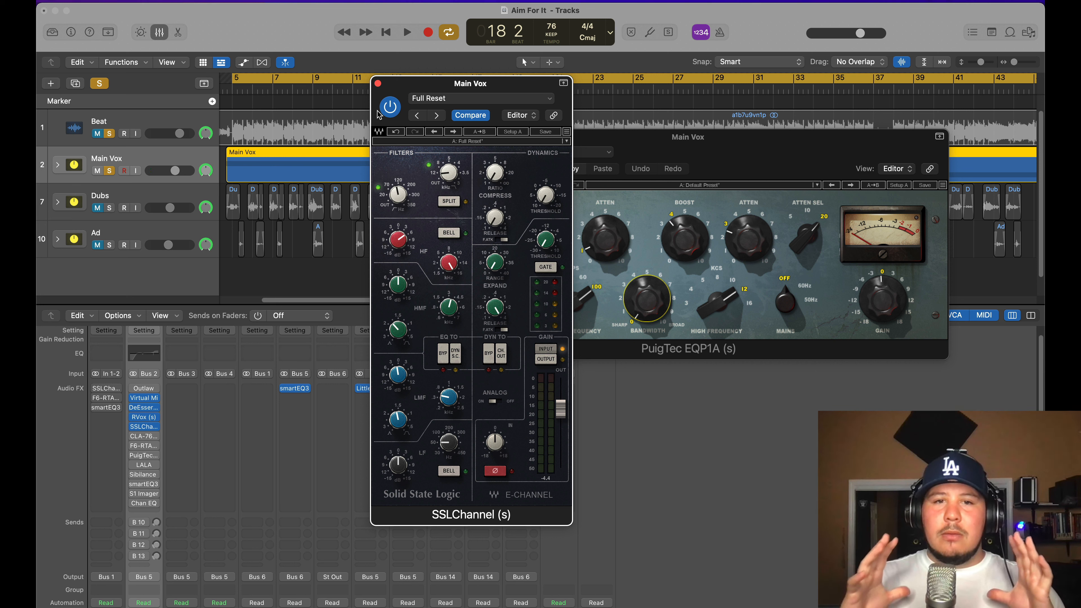
# Enable the PuigTec EQP1A on Main Vox, start playback and load its Full Reset factory preset.
pyautogui.click(698, 173)
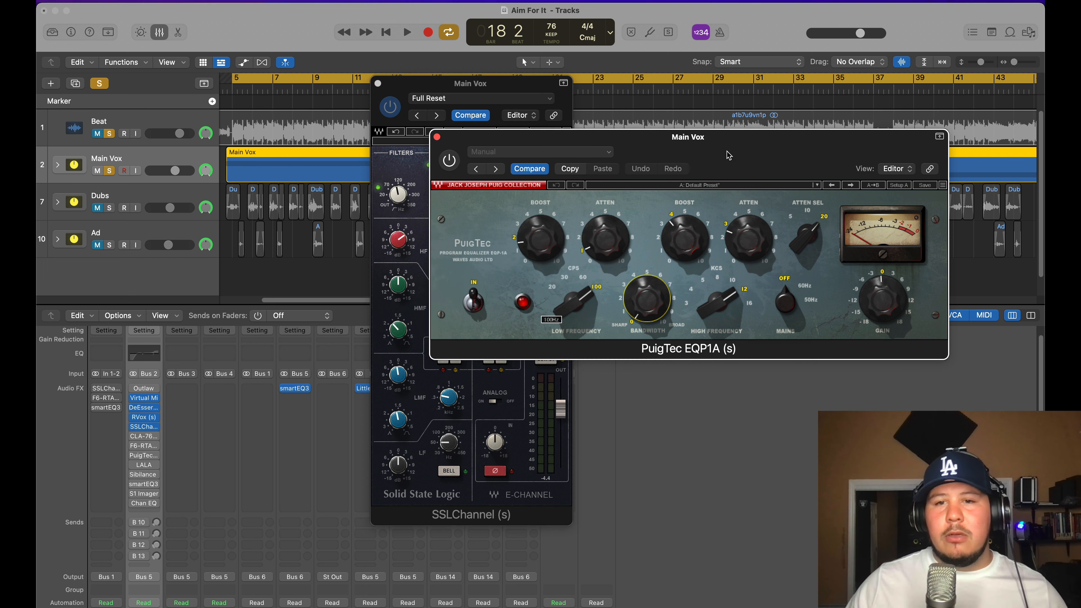
pyautogui.click(445, 163)
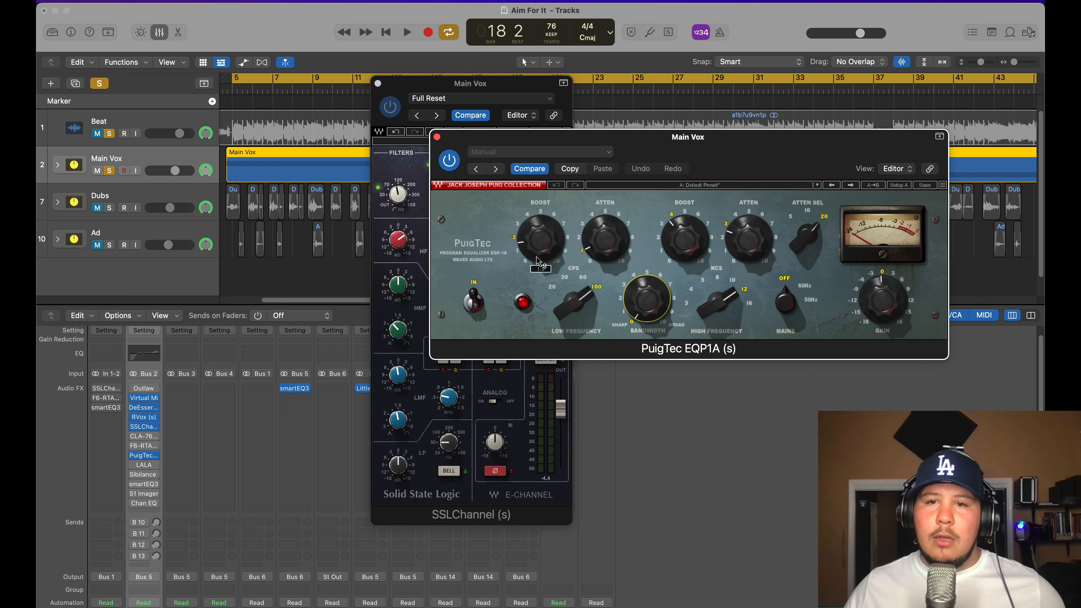
pyautogui.click(406, 275)
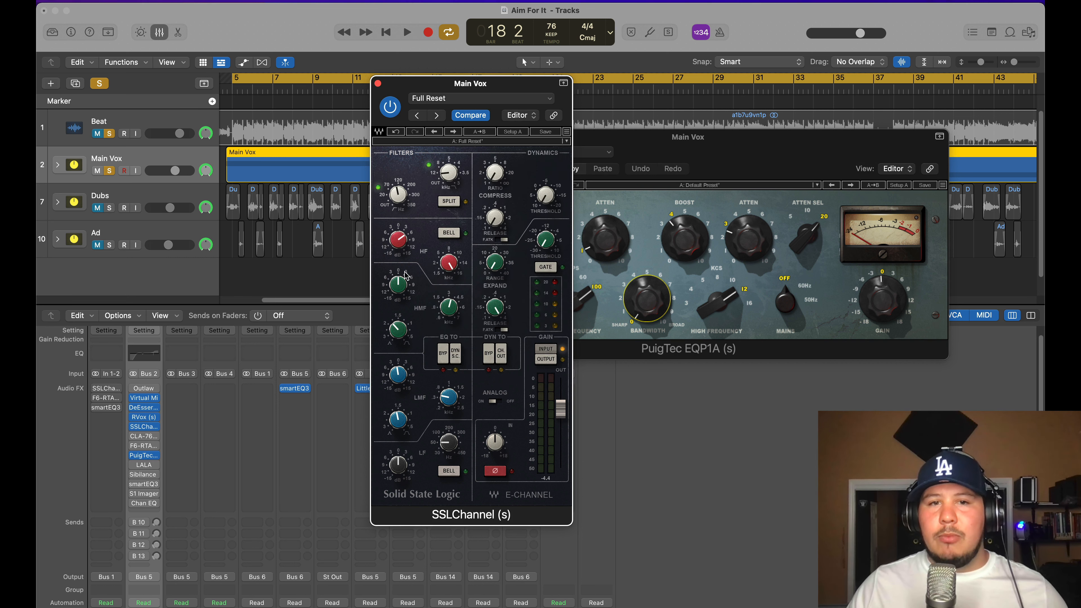
pyautogui.click(694, 328)
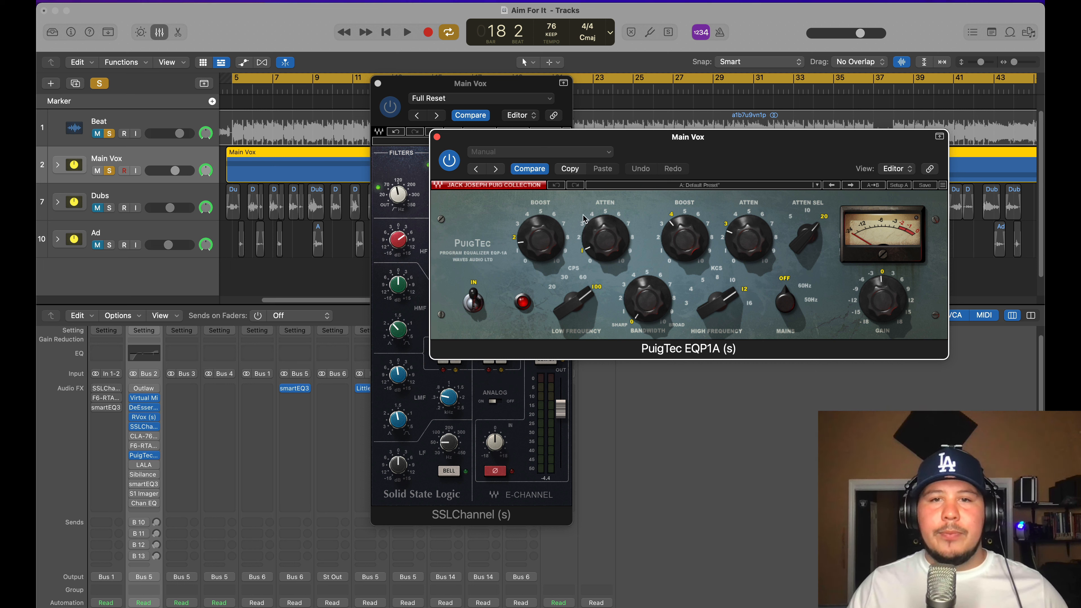
pyautogui.click(599, 160)
pyautogui.press('space')
pyautogui.moveTo(553, 397)
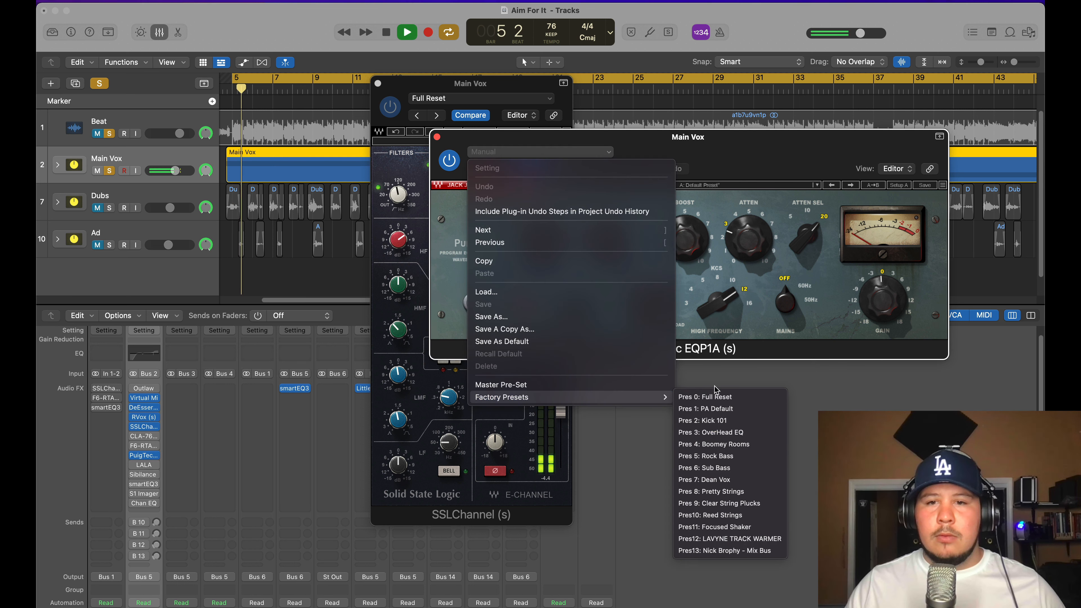
pyautogui.click(723, 396)
# Raise the PuigTec's low-frequency boost to about 7, its bandwidth to 4.0 and its low-frequency attenuation to about 2 during playback.
pyautogui.moveTo(553, 268); pyautogui.dragTo(557, 242)
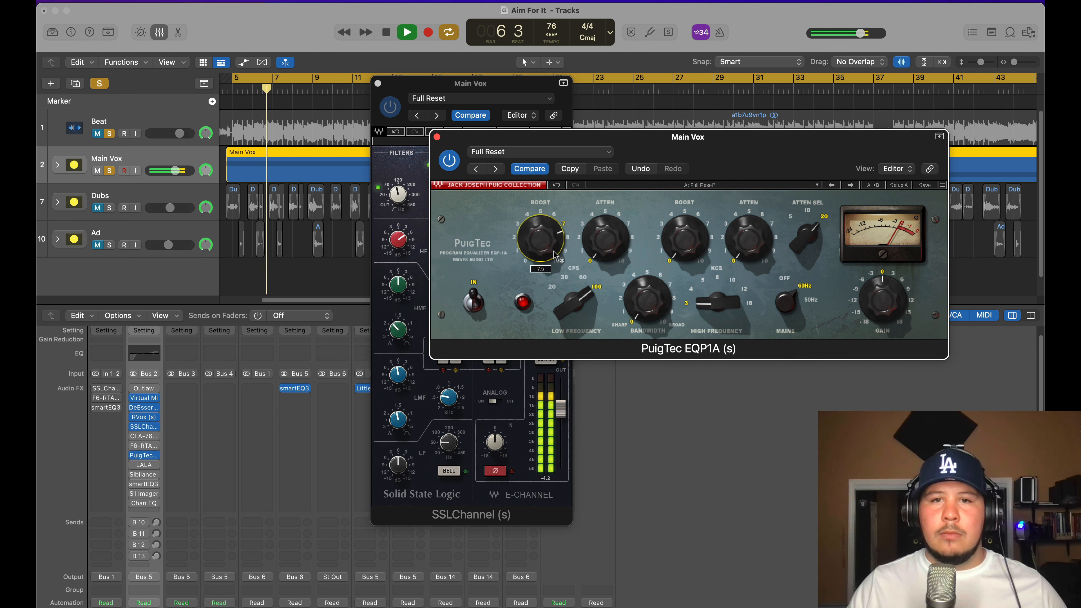
pyautogui.moveTo(651, 297); pyautogui.dragTo(652, 301)
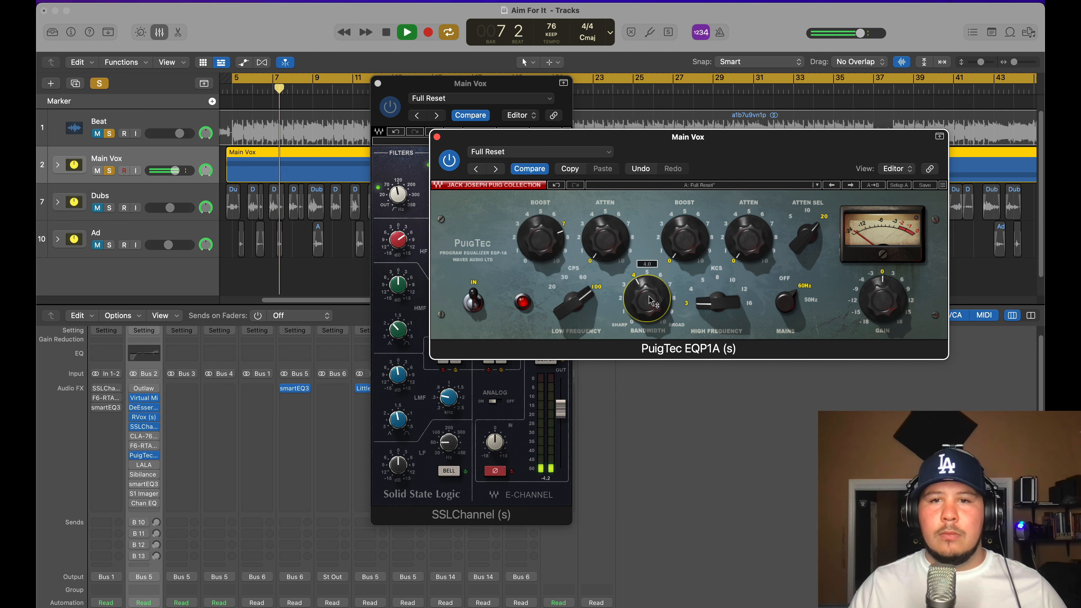
pyautogui.moveTo(604, 252); pyautogui.dragTo(604, 244)
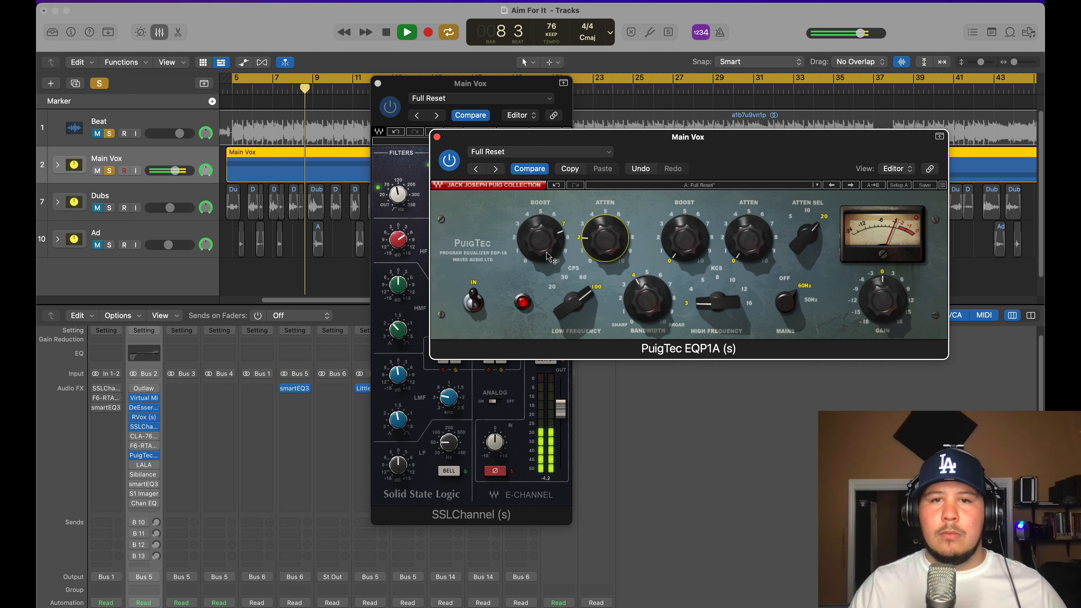
# Lower the PuigTec's low-frequency boost to about 2.1 and toggle its bypass to compare the vocal.
pyautogui.moveTo(548, 250); pyautogui.dragTo(548, 258)
pyautogui.scroll(-5, 548, 258)
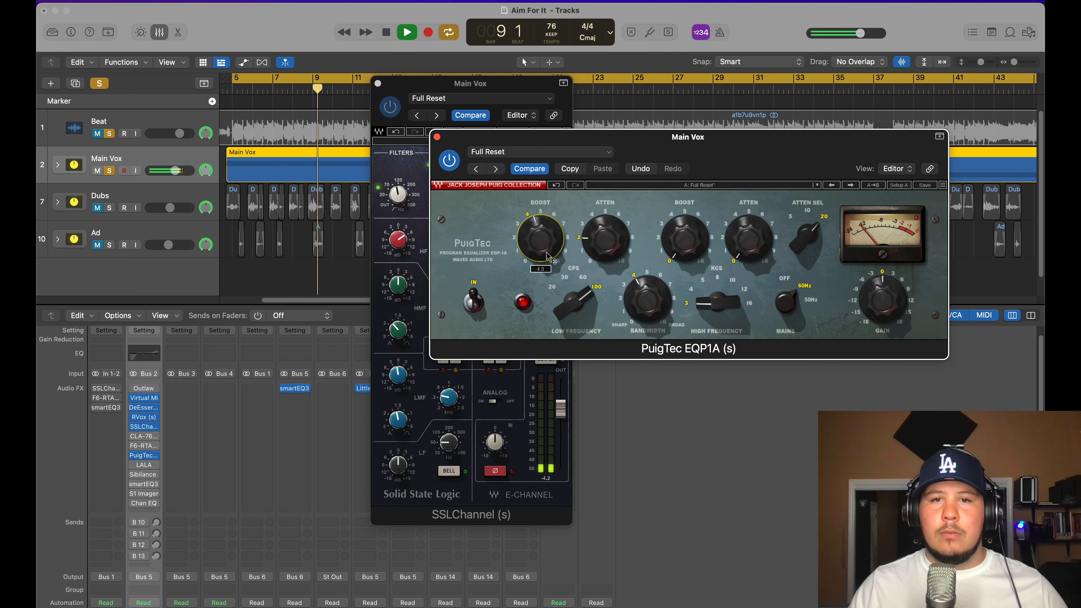
pyautogui.scroll(-3, 548, 257)
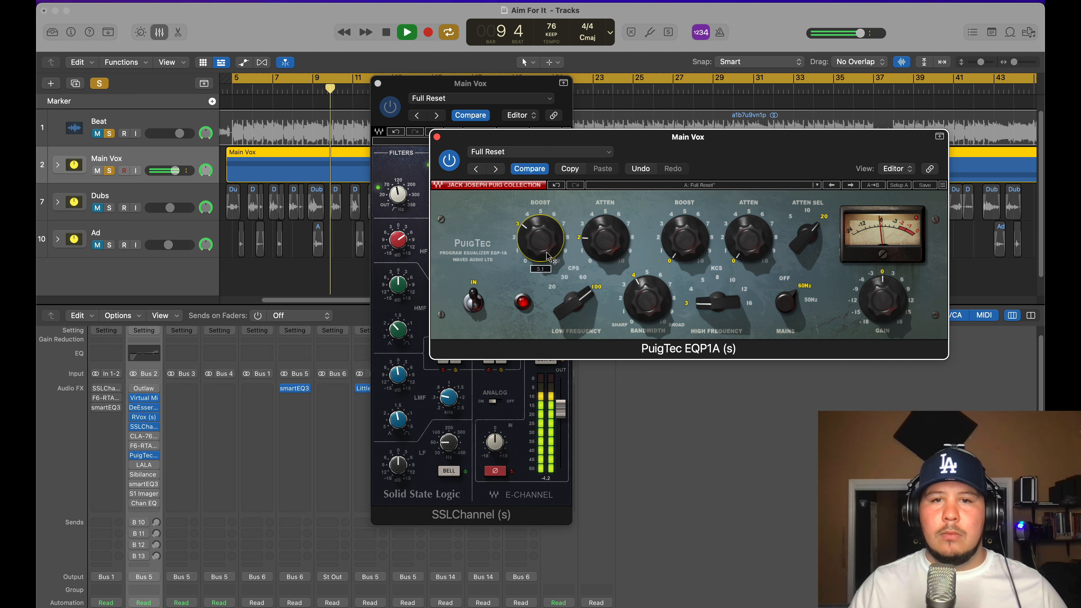
pyautogui.click(446, 166)
pyautogui.click(446, 168)
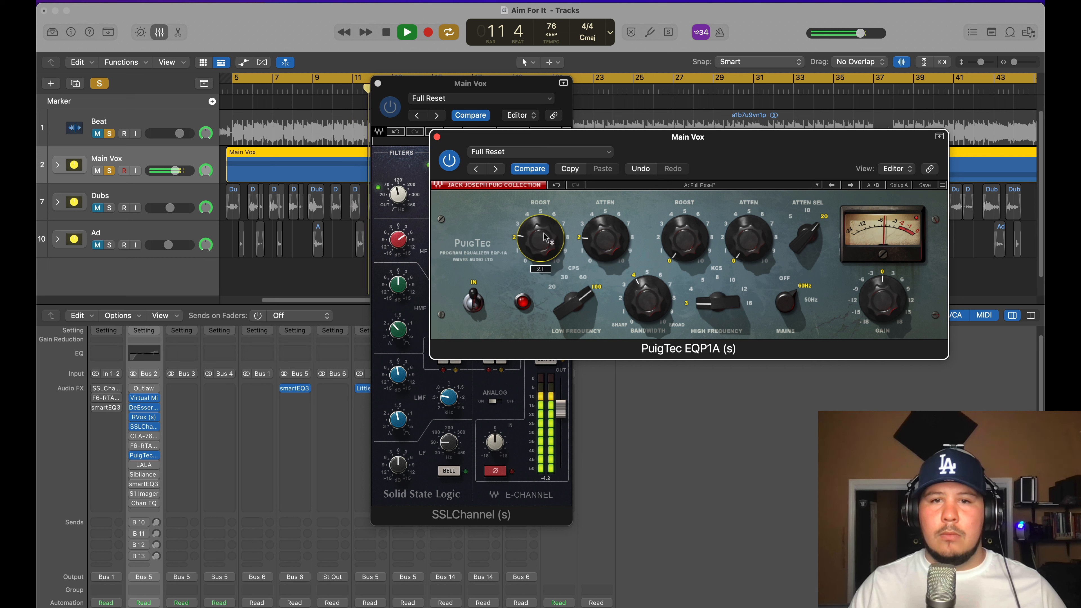
# Set the PuigTec's high frequency to 8 KCS and raise its high-frequency boost to about 8.
pyautogui.click(718, 279)
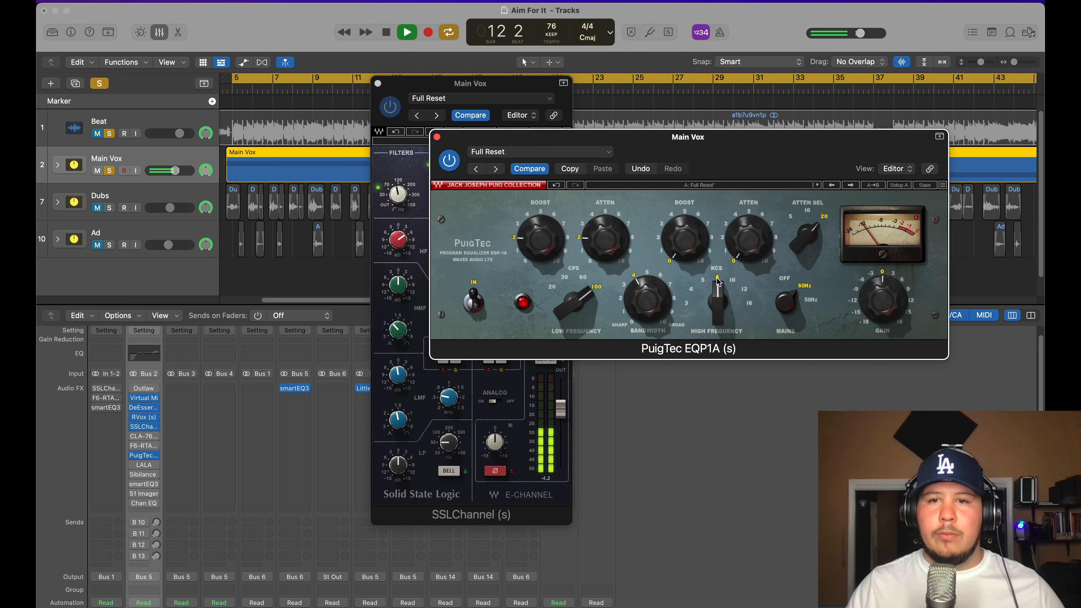
pyautogui.moveTo(689, 260); pyautogui.dragTo(689, 258)
pyautogui.scroll(10, 689, 262)
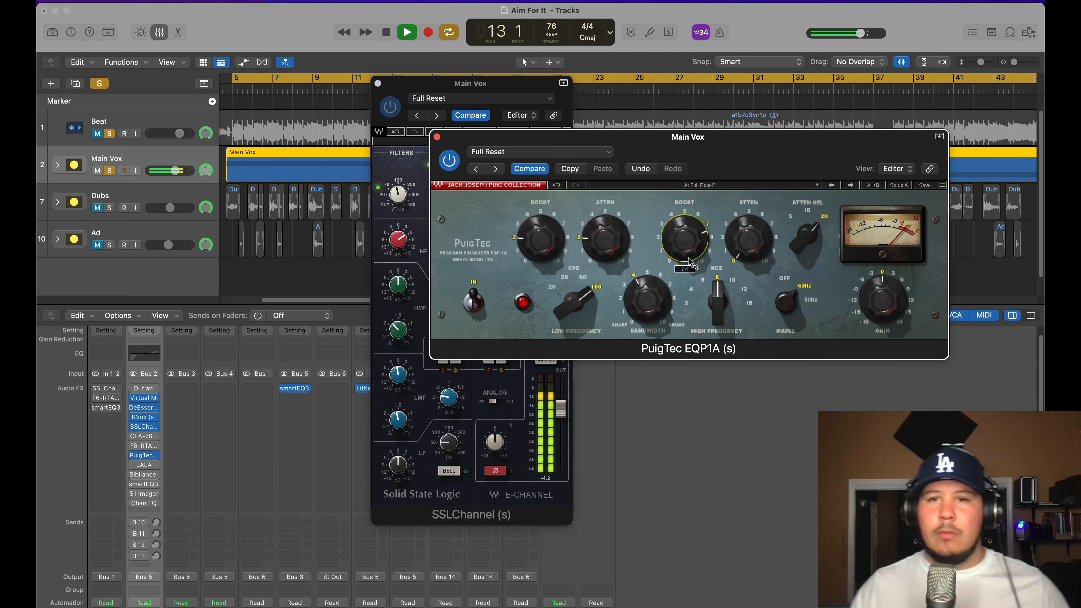
# Set the PuigTec's high frequency to 12 KCS with attenuation about 2 and boost 4.7, and compare the vocal against bypass.
pyautogui.click(731, 282)
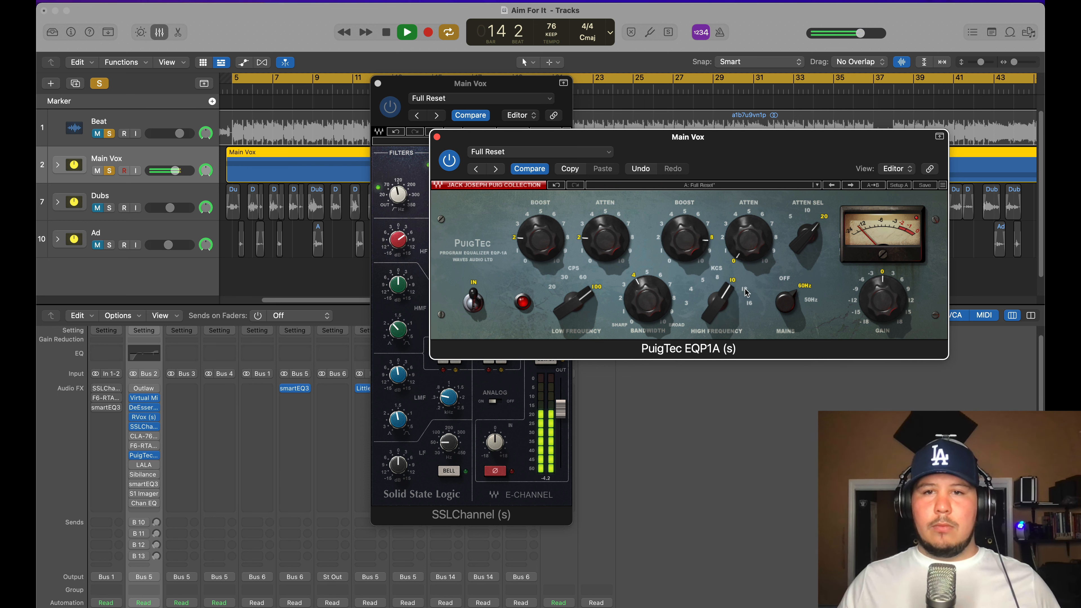
pyautogui.click(746, 292)
pyautogui.moveTo(737, 246); pyautogui.dragTo(740, 218)
pyautogui.scroll(10, 692, 252)
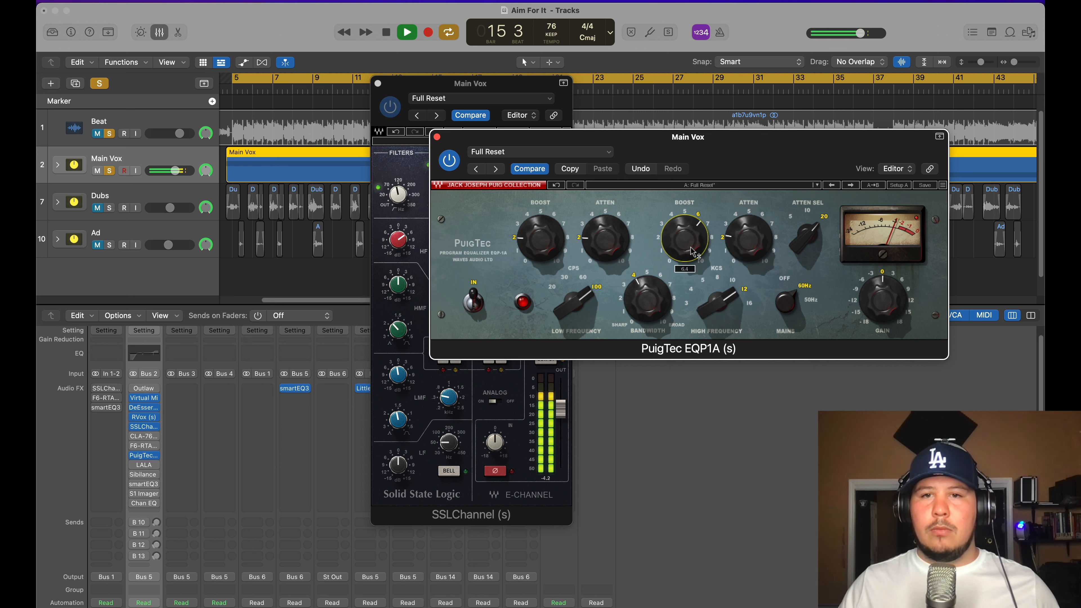
pyautogui.scroll(-2, 693, 252)
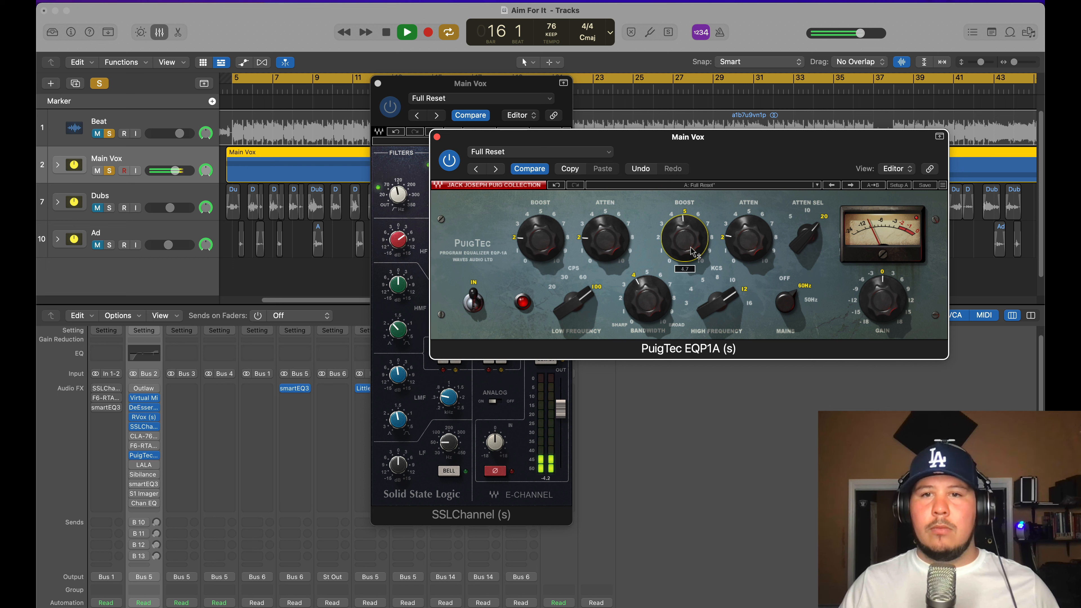
pyautogui.click(451, 163)
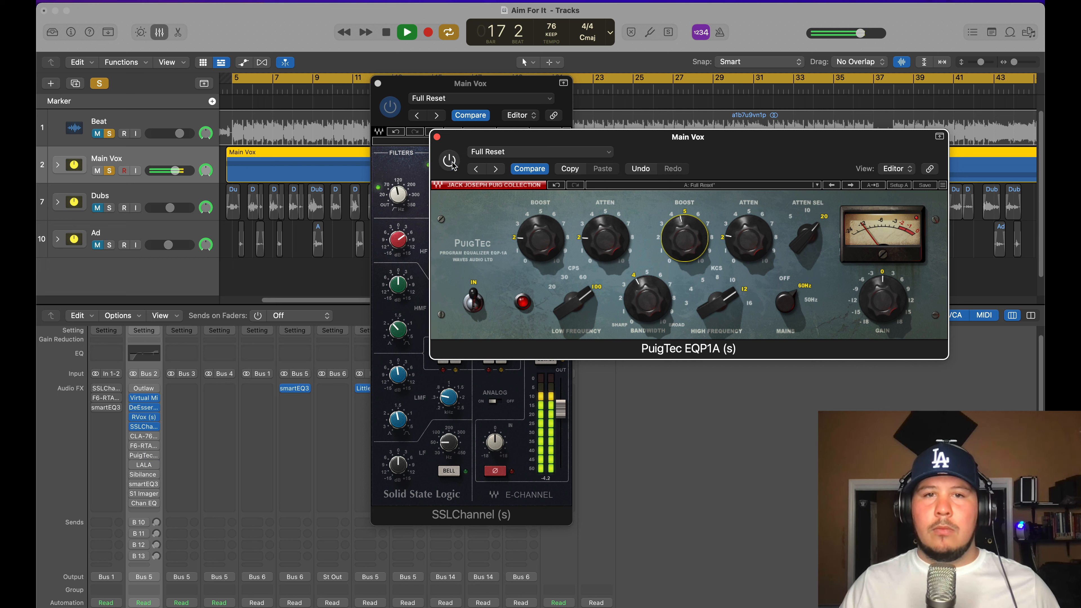
pyautogui.click(452, 162)
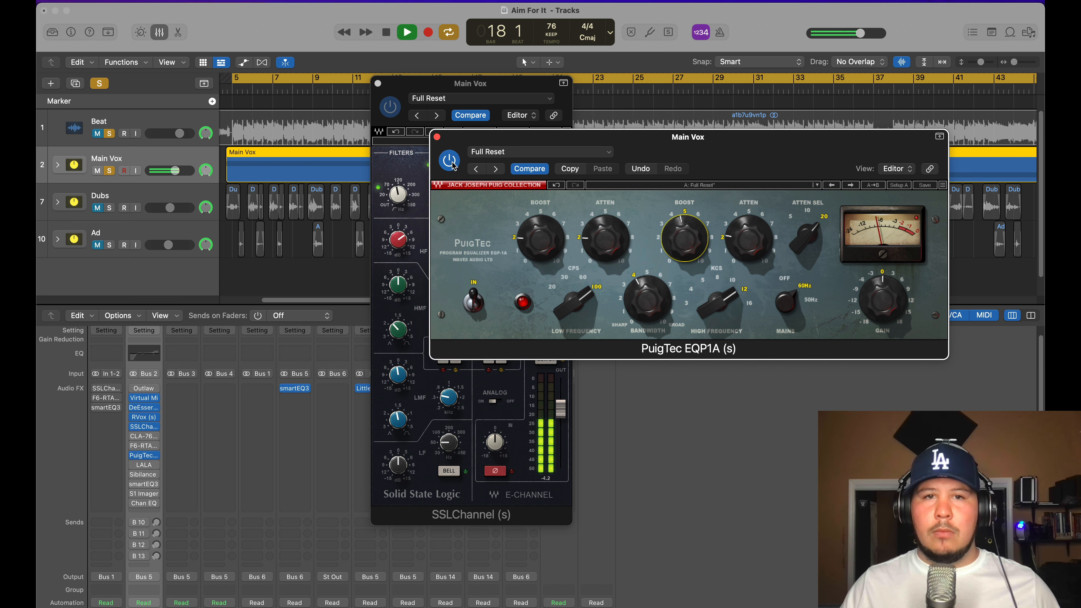
# Close the PuigTec and SSLChannel windows and unmute the Beat track to hear it with the vocal, ending with playback stopped.
pyautogui.moveTo(479, 86); pyautogui.dragTo(379, 92)
pyautogui.click(497, 135)
pyautogui.click(434, 136)
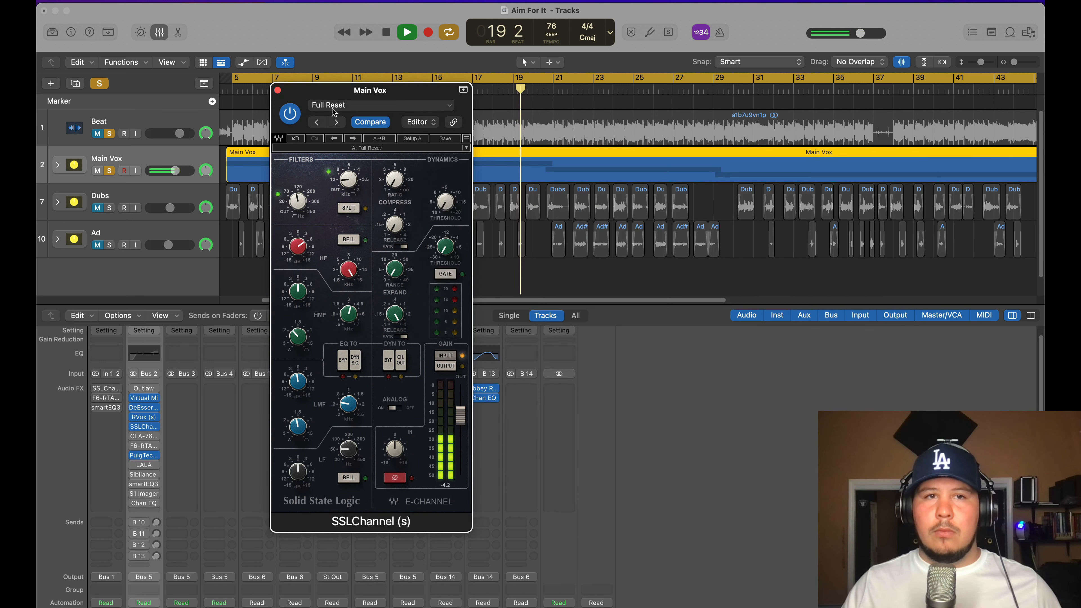
pyautogui.click(277, 90)
pyautogui.click(98, 133)
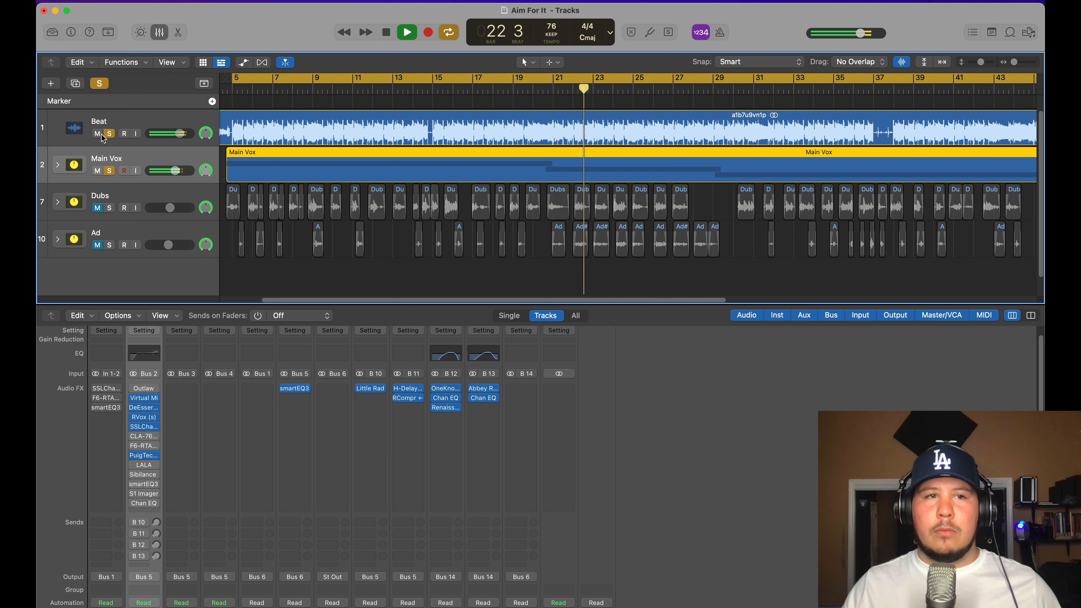
pyautogui.press('space')
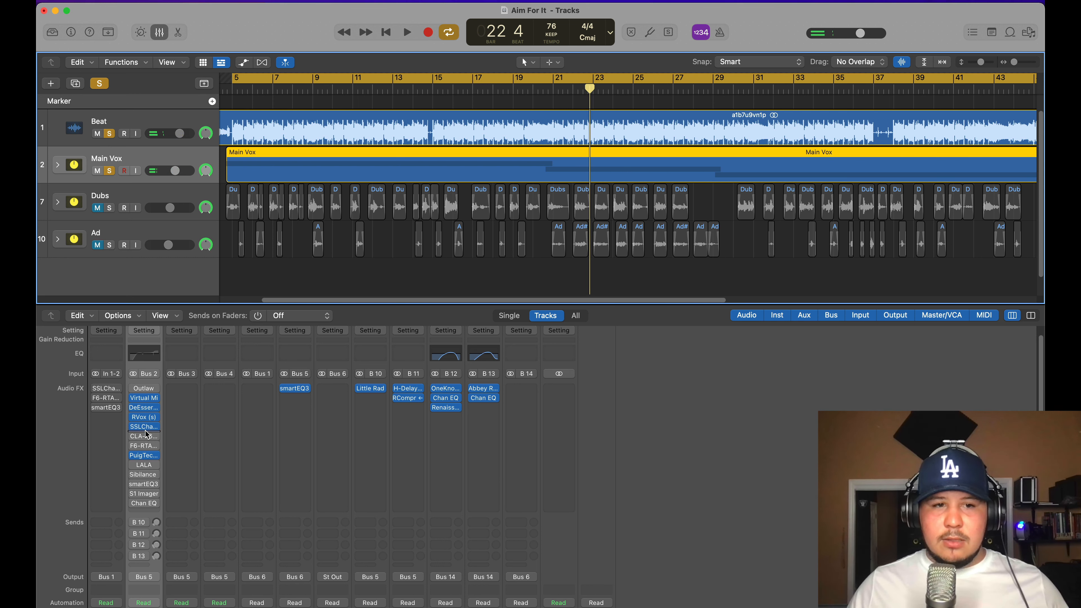
# Open the F6-RTA on Main Vox, nudge its low-cut filter's frequency slightly lower and select band 3.
pyautogui.click(143, 445)
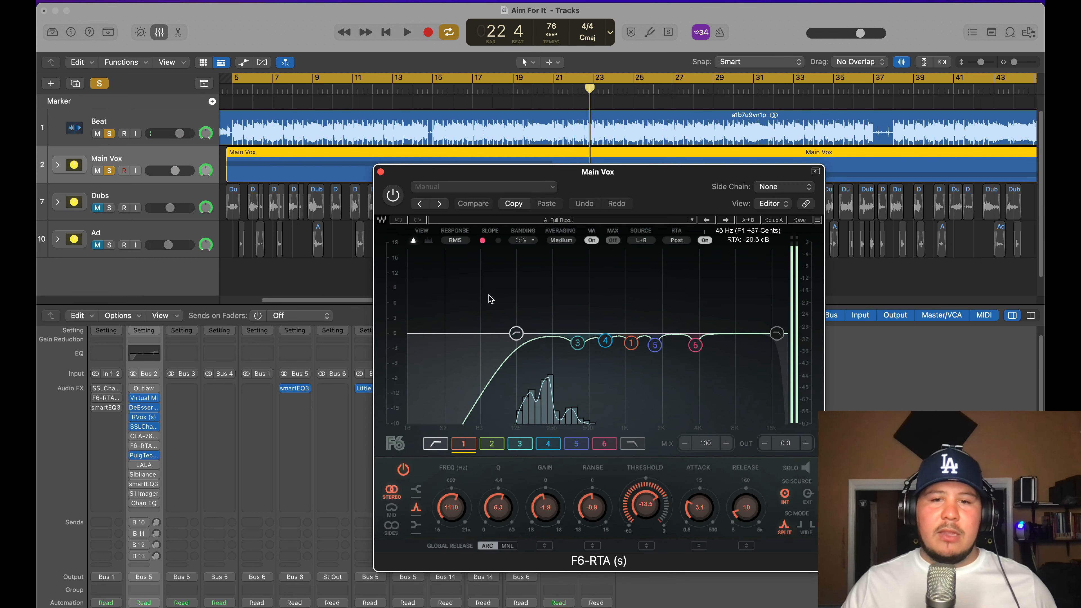
pyautogui.moveTo(589, 200); pyautogui.dragTo(561, 193)
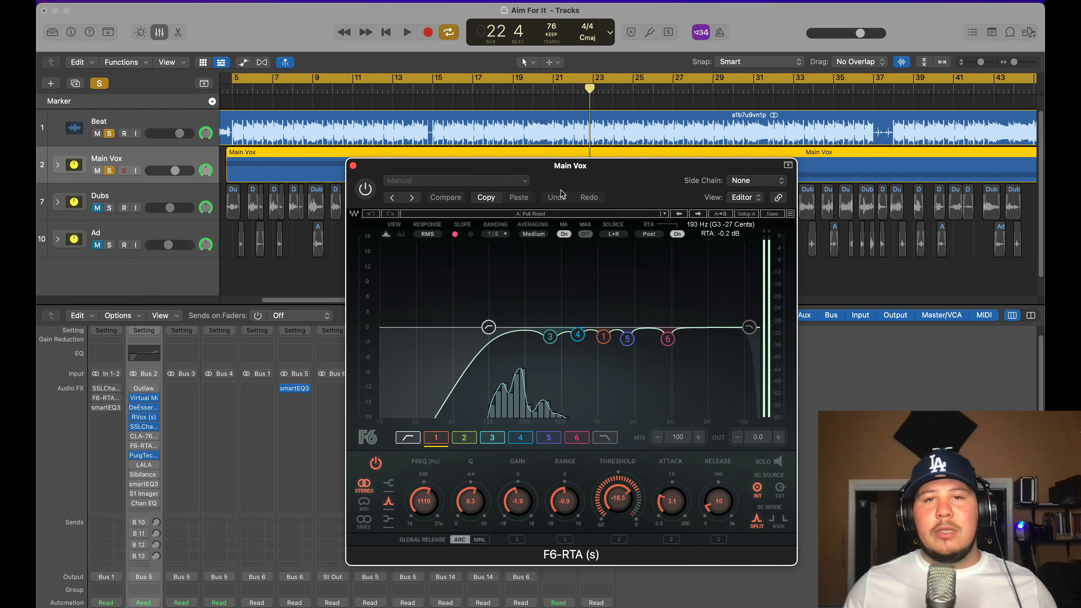
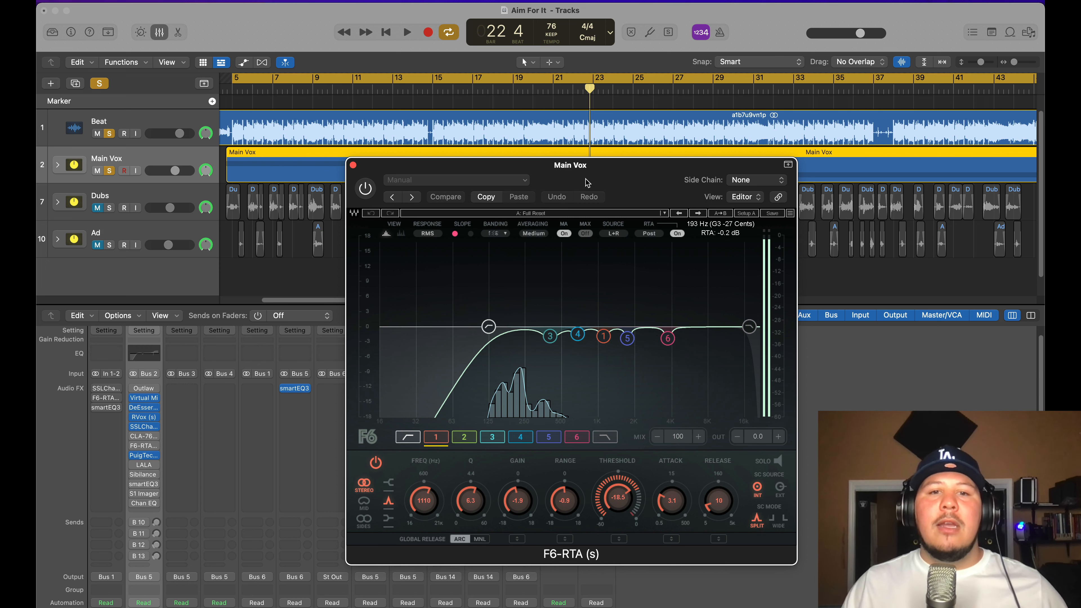
pyautogui.click(488, 326)
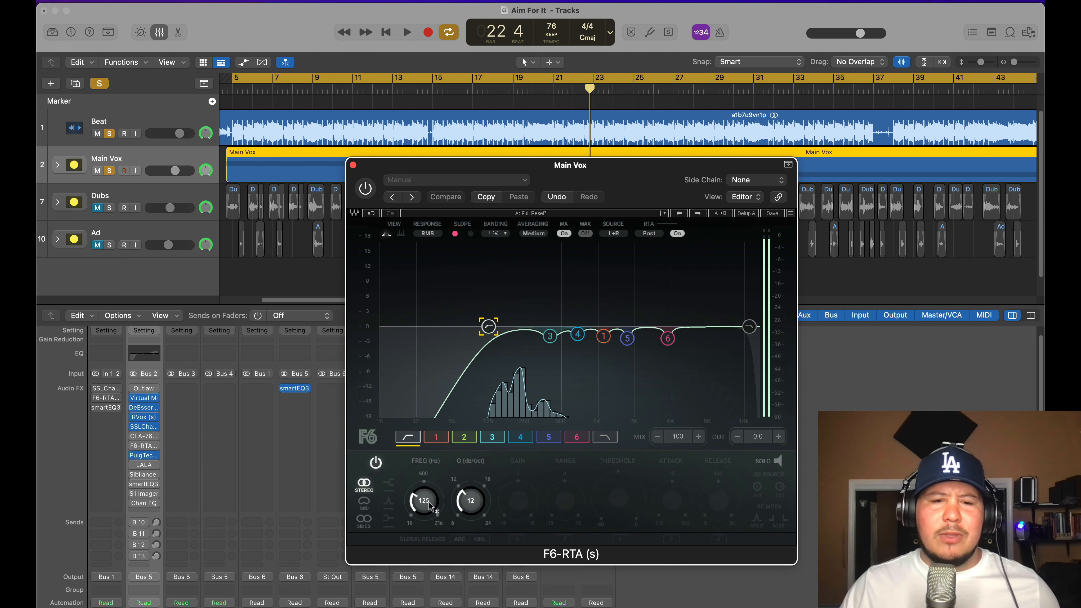
pyautogui.moveTo(428, 501); pyautogui.dragTo(430, 509)
pyautogui.click(549, 336)
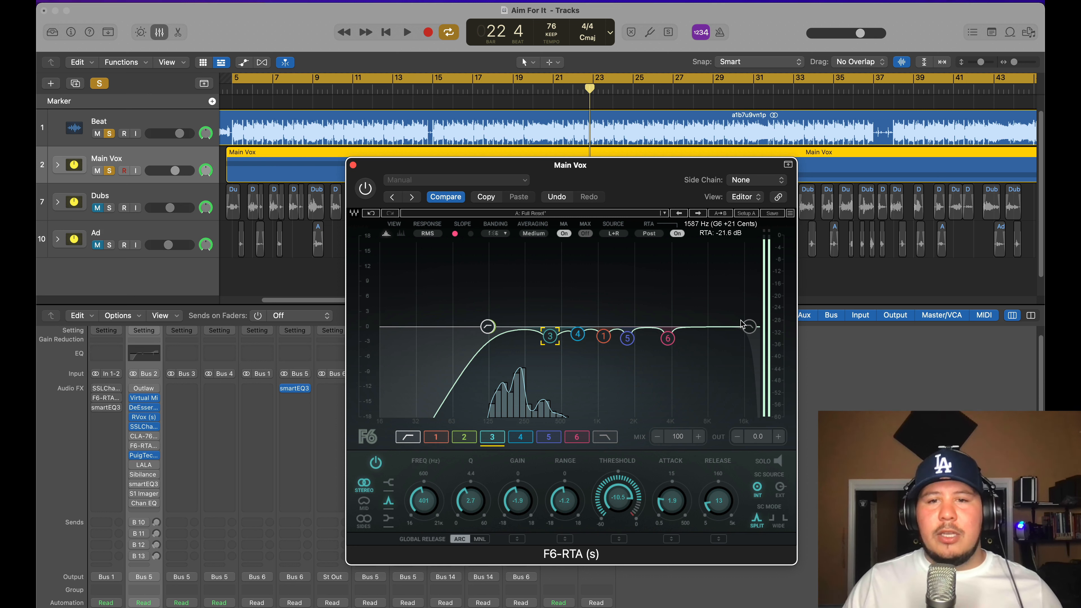
# Review the SSLChannel and Channel EQ settings on Main Vox for comparison with the F6-RTA, closing each one again.
pyautogui.click(144, 426)
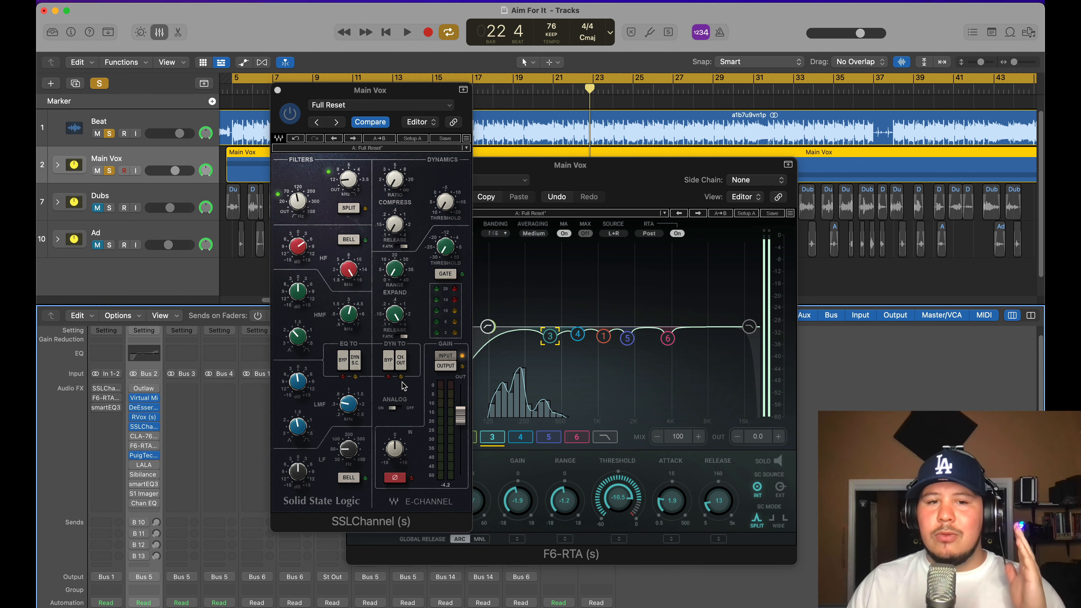
pyautogui.click(278, 90)
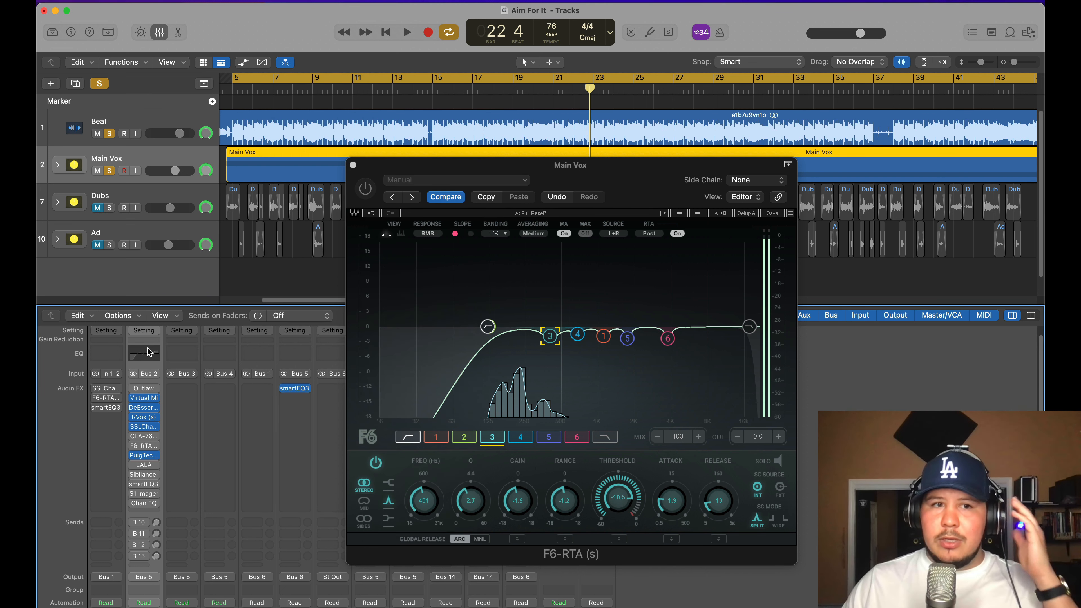
pyautogui.click(148, 352)
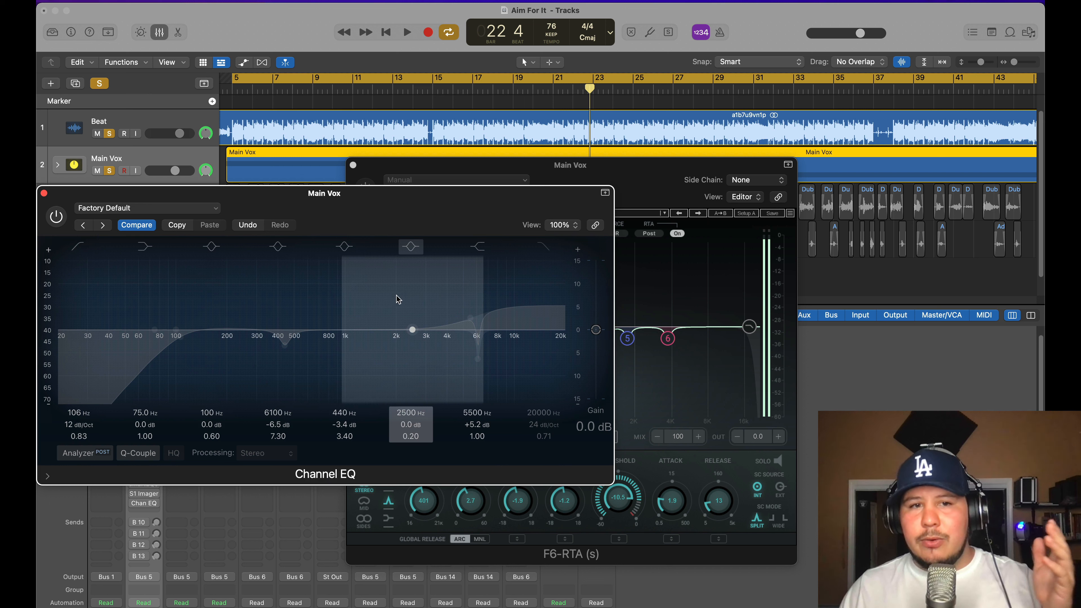
pyautogui.click(43, 193)
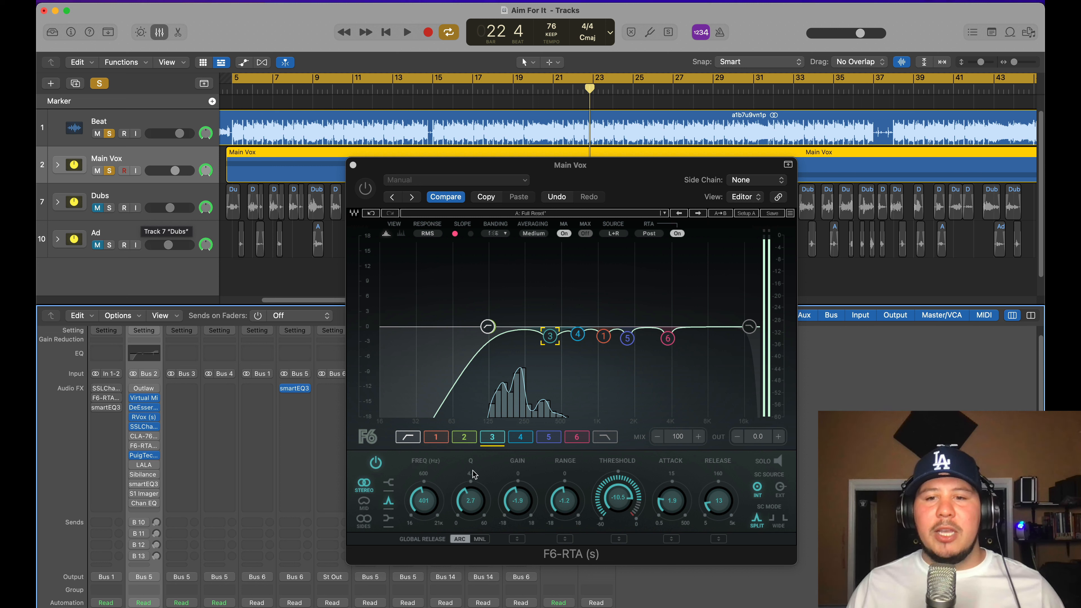
# Solo band 3 of the F6-RTA, start playback and lower the low-cut filter to 90 Hz.
pyautogui.click(778, 459)
pyautogui.click(779, 458)
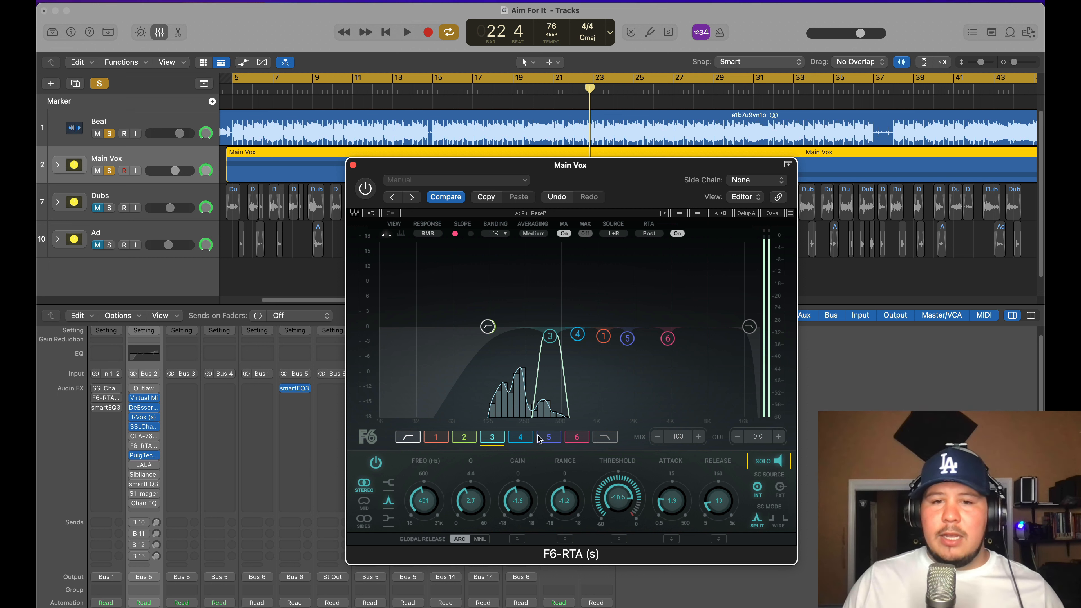
pyautogui.press('space')
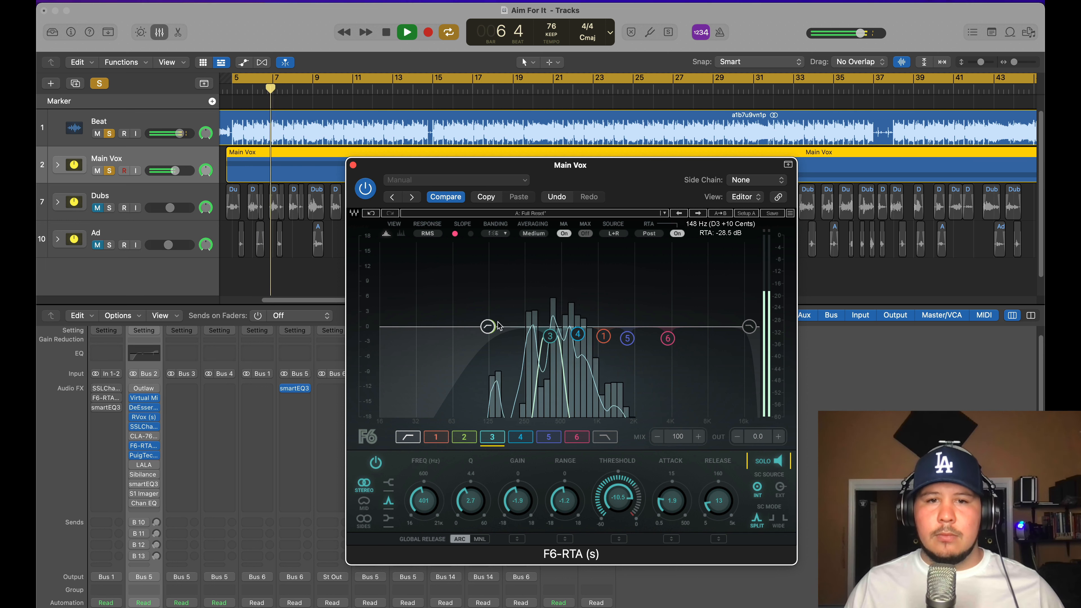
pyautogui.moveTo(488, 326); pyautogui.dragTo(472, 326)
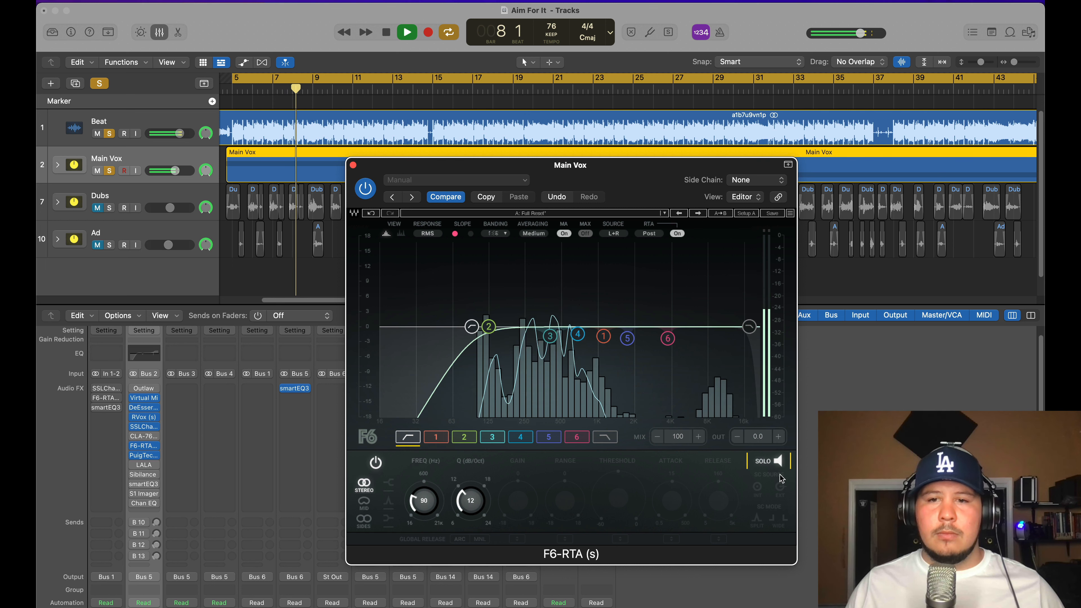
# Solo band 3 again, restart playback and bypass the PuigTec on Main Vox.
pyautogui.click(550, 339)
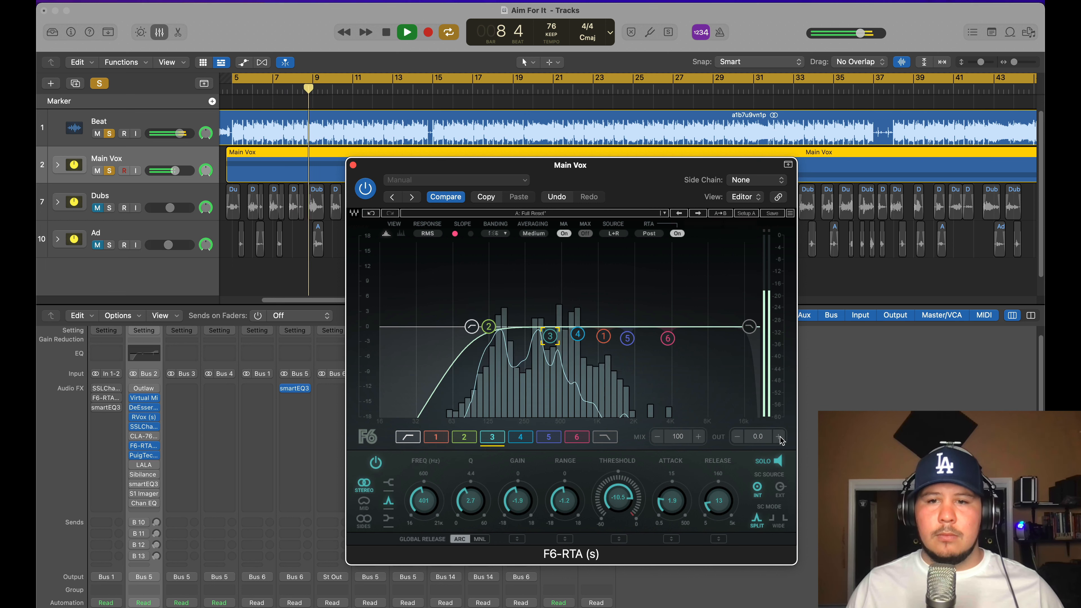
pyautogui.click(782, 462)
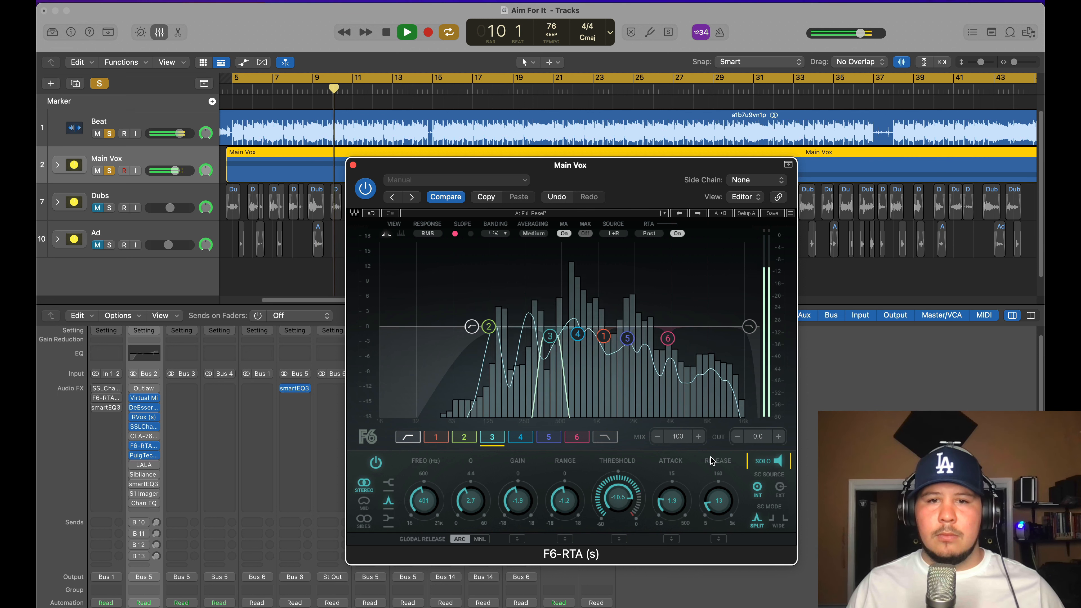
pyautogui.press('space')
pyautogui.press('space')
pyautogui.moveTo(596, 179); pyautogui.dragTo(566, 150)
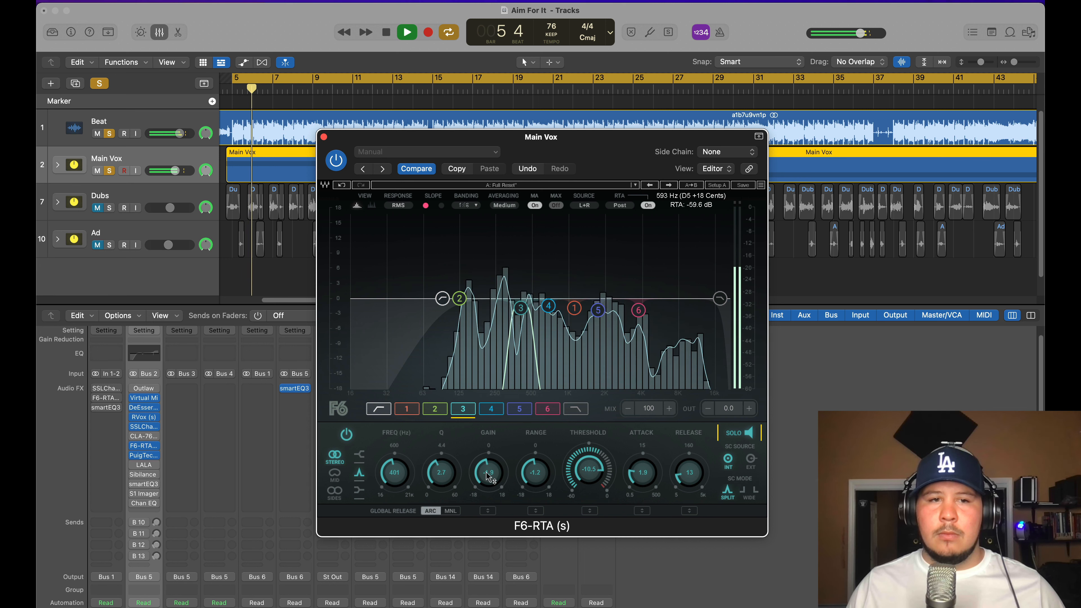
pyautogui.click(133, 456)
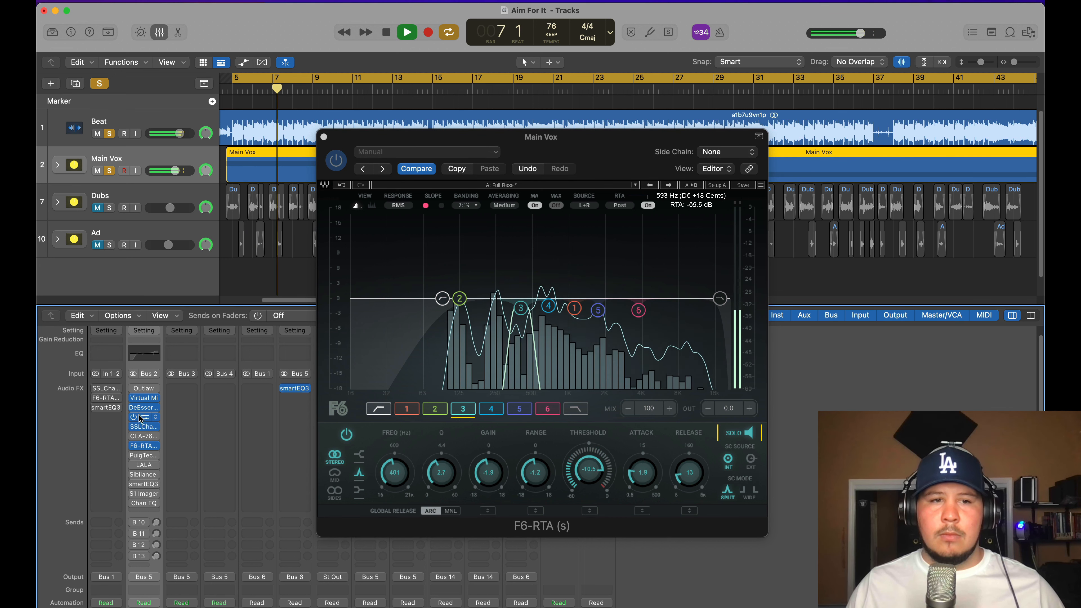
# Boost band 3's gain to about 13.2 and listen to its frequencies with solo on and off, keeping the sidechain source internal.
pyautogui.moveTo(490, 475); pyautogui.dragTo(489, 426)
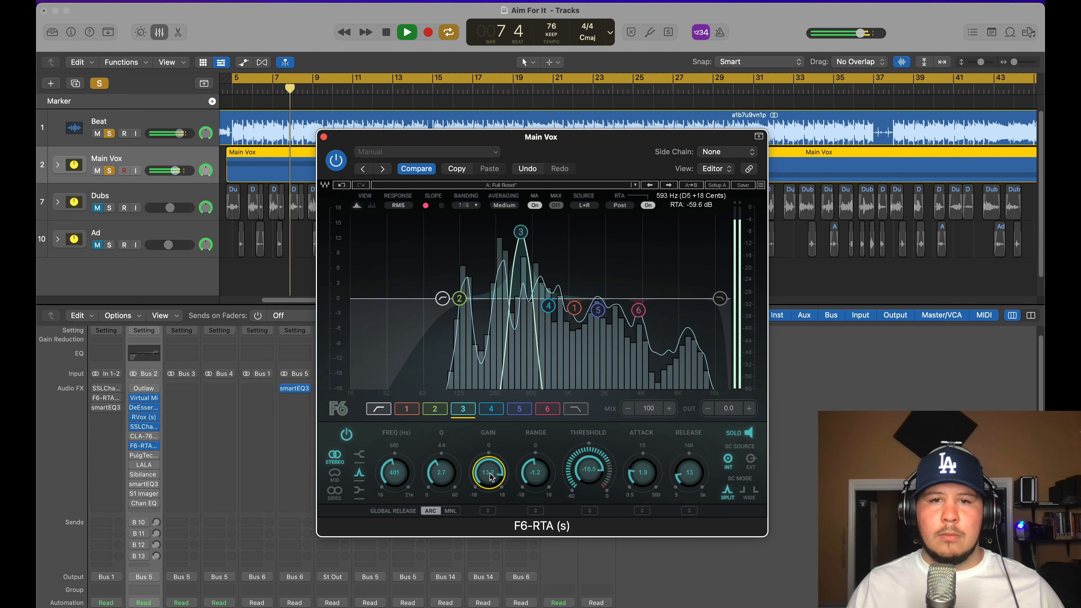
pyautogui.click(750, 460)
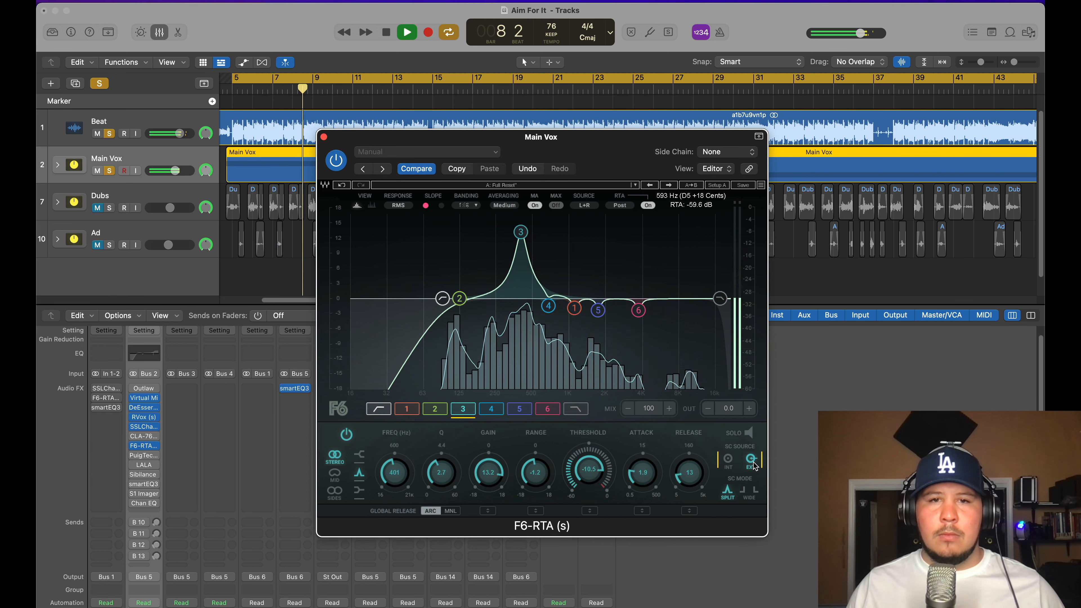
pyautogui.click(749, 433)
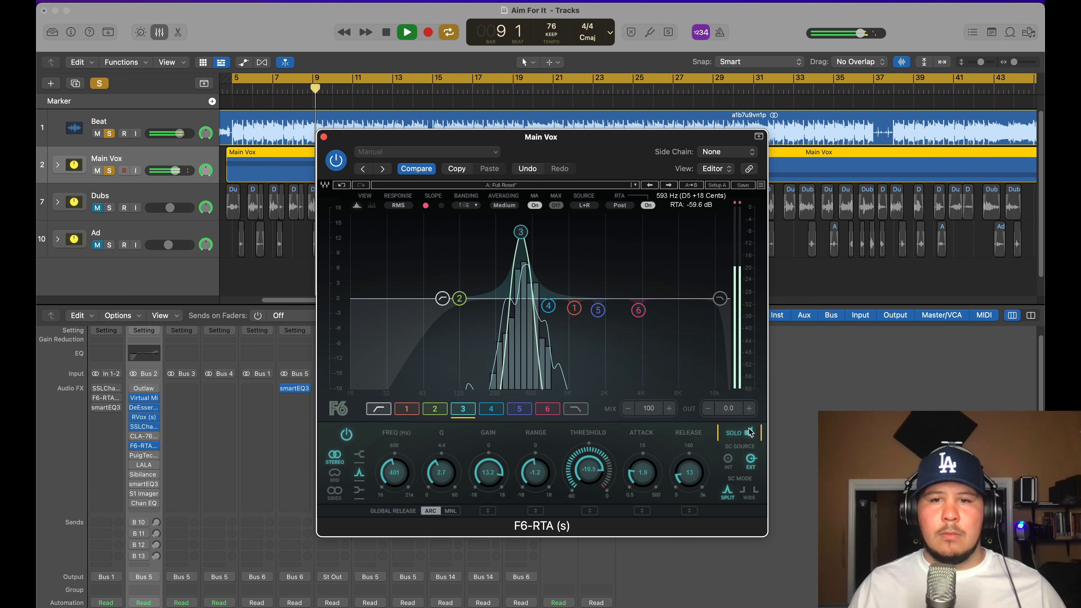
pyautogui.click(573, 307)
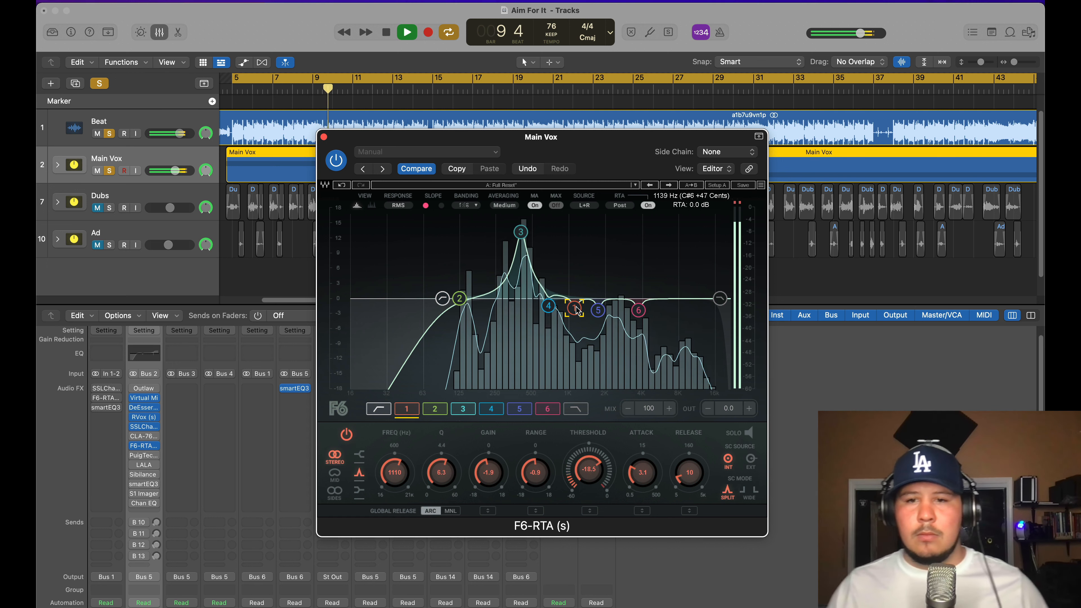
pyautogui.click(520, 232)
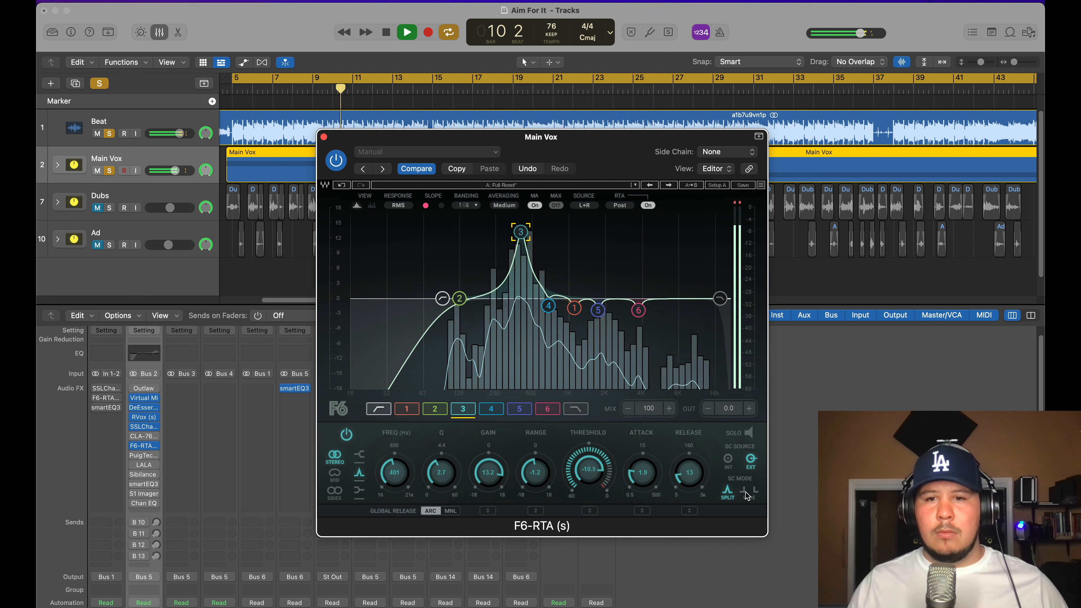
pyautogui.click(735, 459)
pyautogui.click(748, 433)
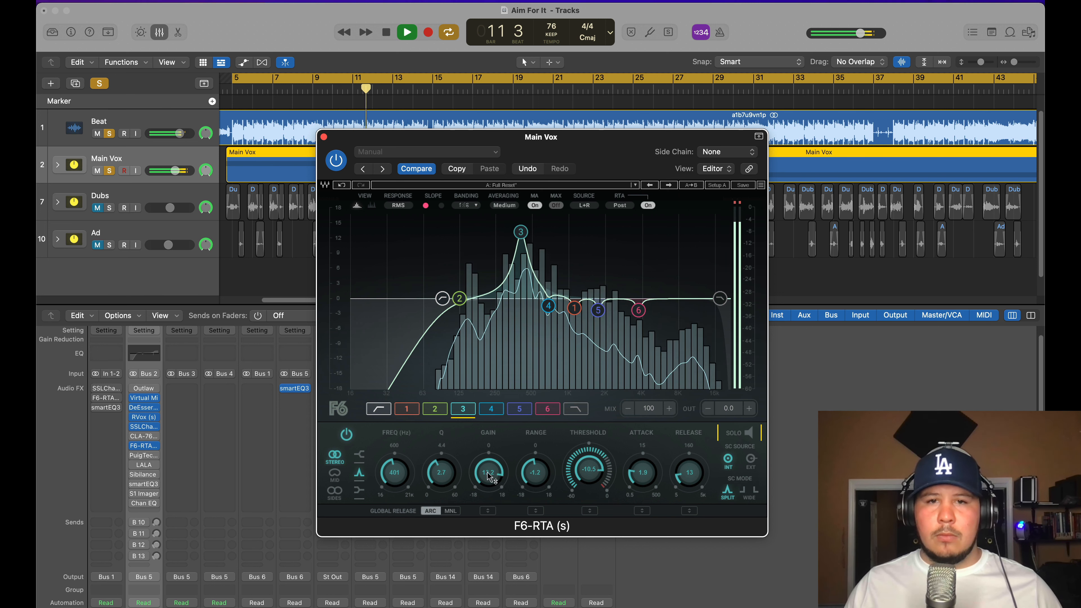
# Set band 3's gain to -3.1, range to -1.5 and release to 10.
pyautogui.moveTo(490, 475); pyautogui.dragTo(491, 529)
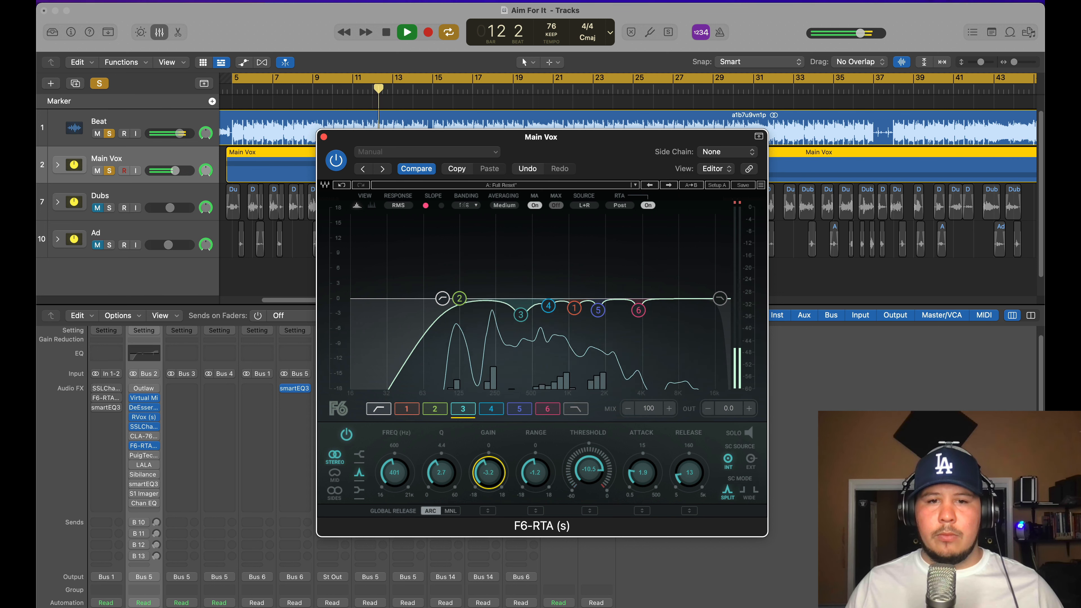
pyautogui.press('space')
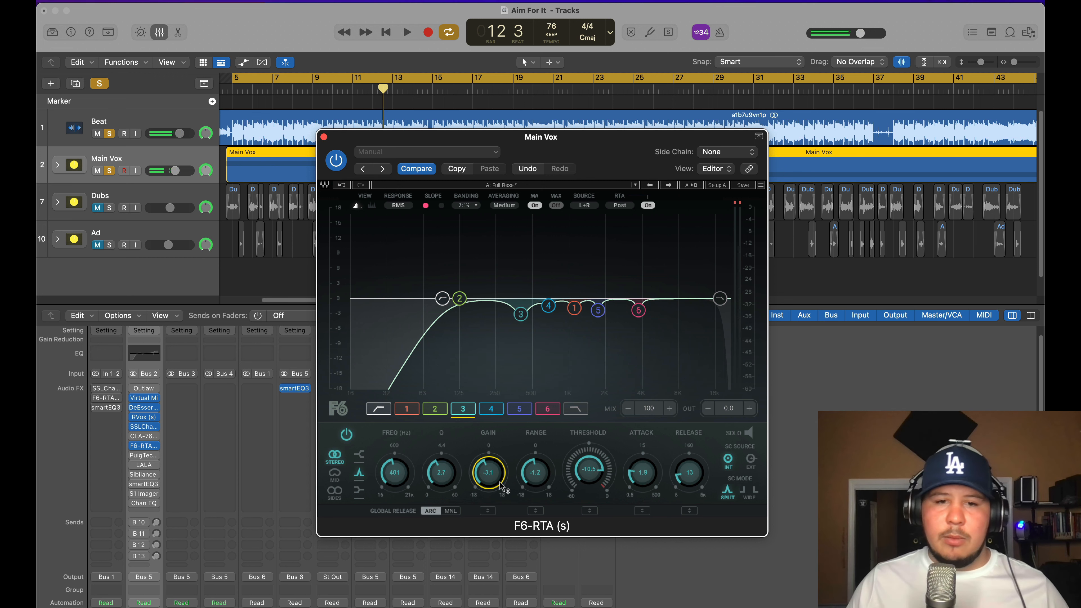
pyautogui.moveTo(550, 476); pyautogui.dragTo(550, 477)
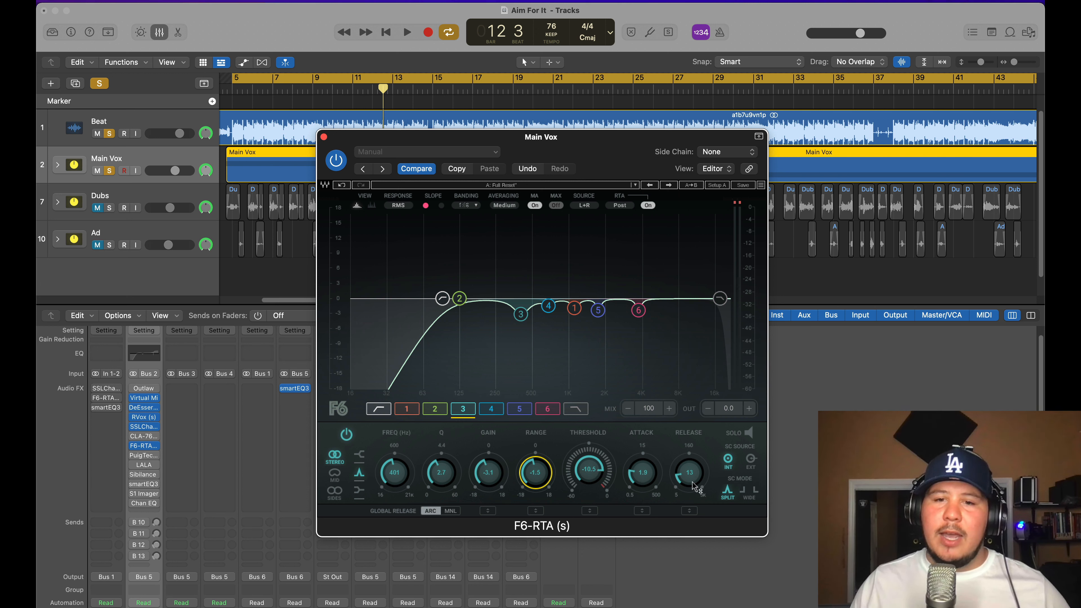
pyautogui.moveTo(700, 485); pyautogui.dragTo(697, 489)
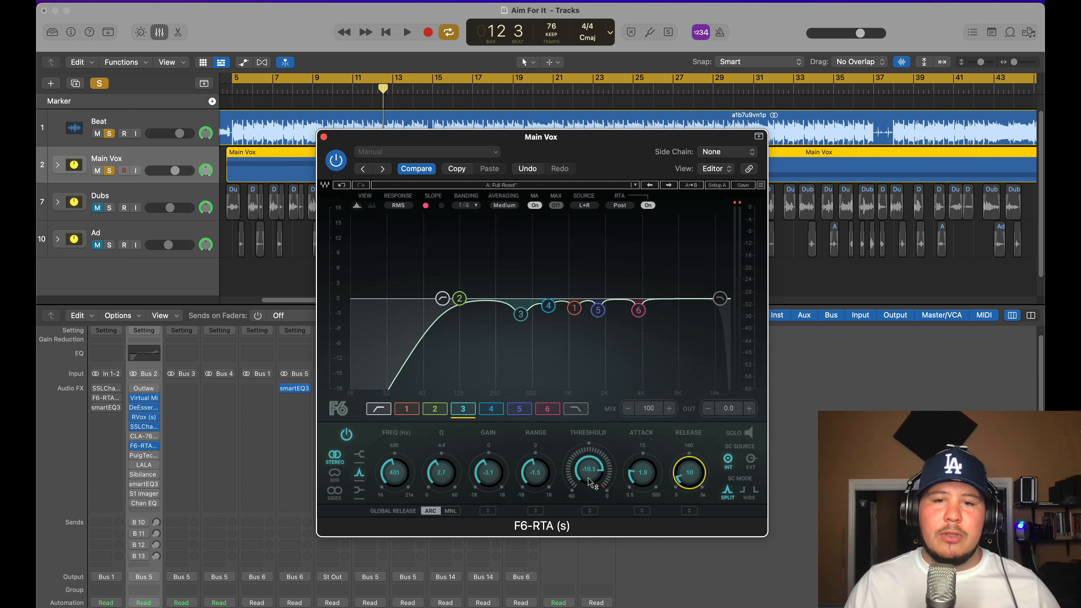
# Adjust band 3's threshold to -11.5, playing the vocal between changes to check the compression.
pyautogui.press('space')
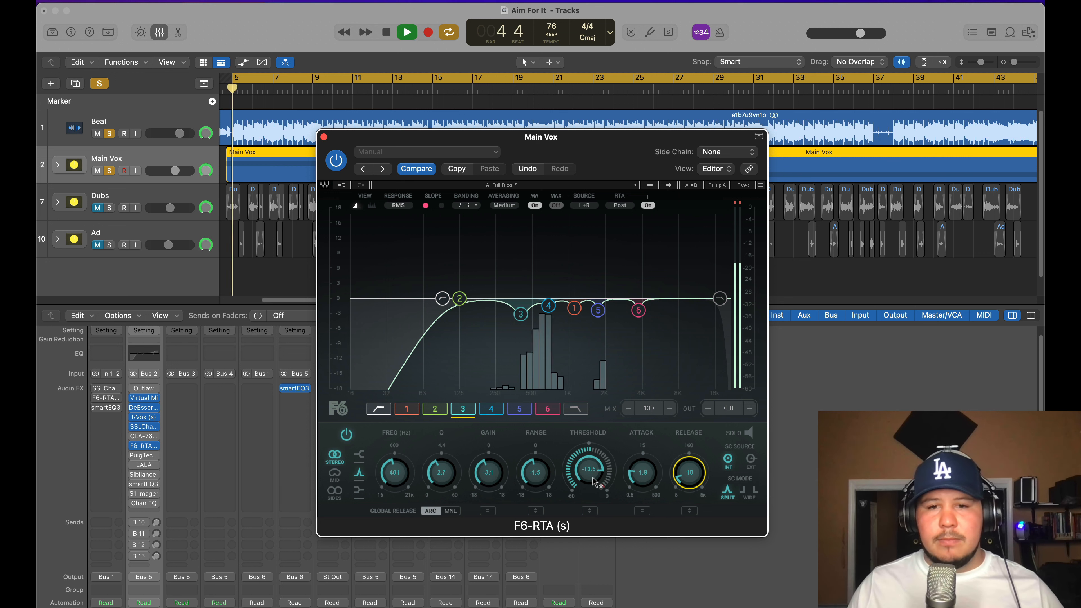
pyautogui.moveTo(594, 477); pyautogui.dragTo(594, 476)
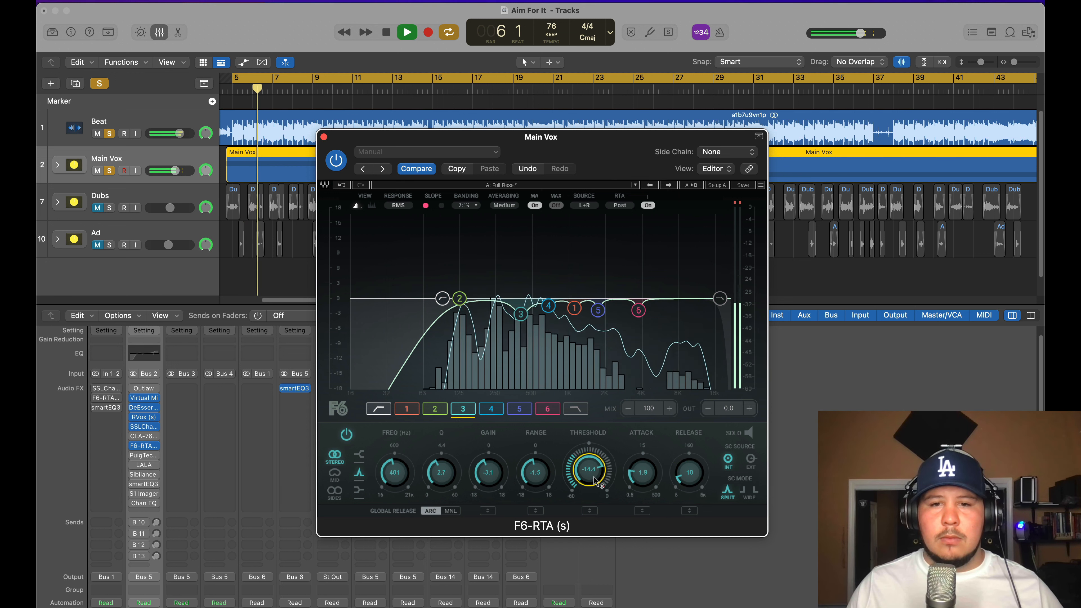
pyautogui.press('space')
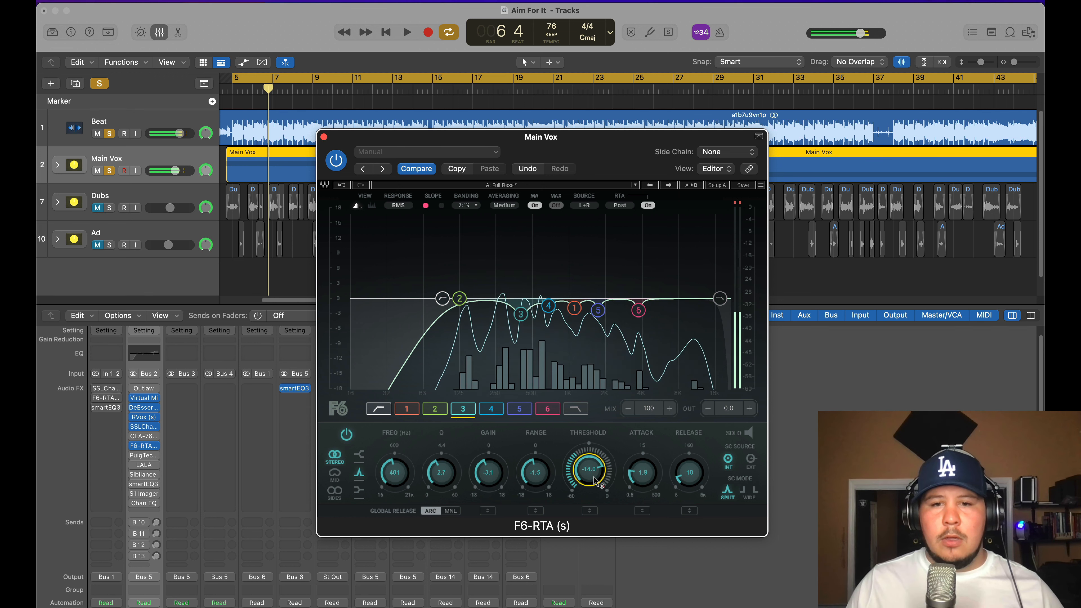
pyautogui.press('space')
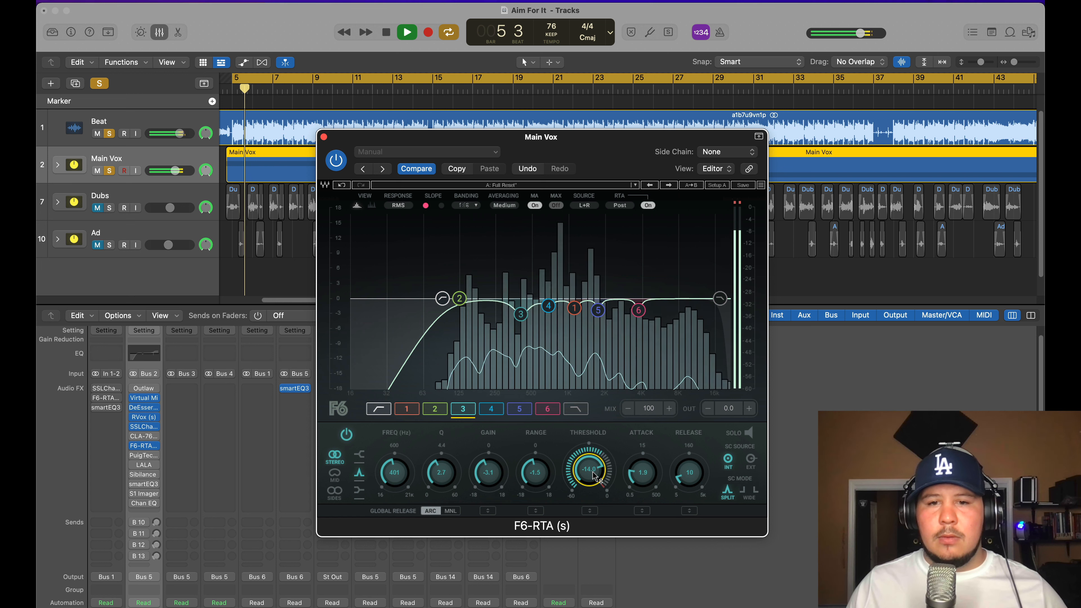
pyautogui.press('space')
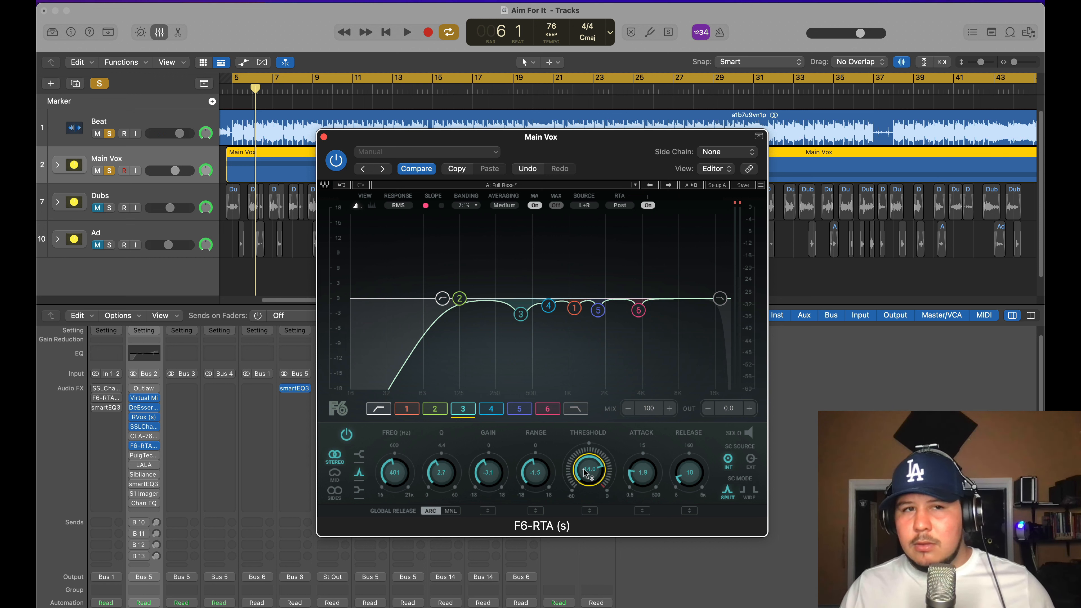
pyautogui.press('space')
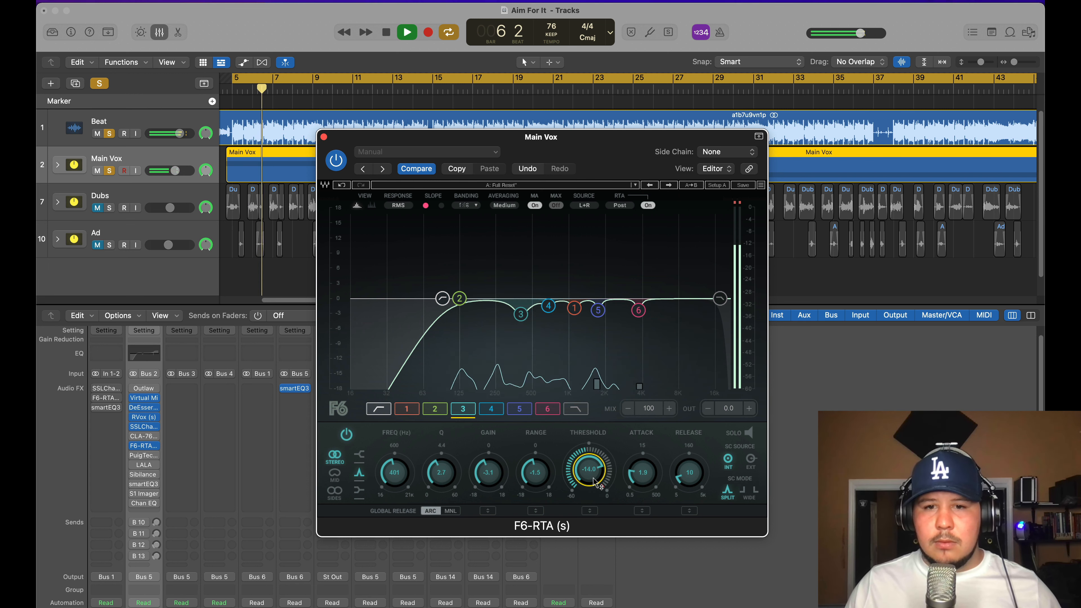
pyautogui.moveTo(591, 488); pyautogui.dragTo(594, 482)
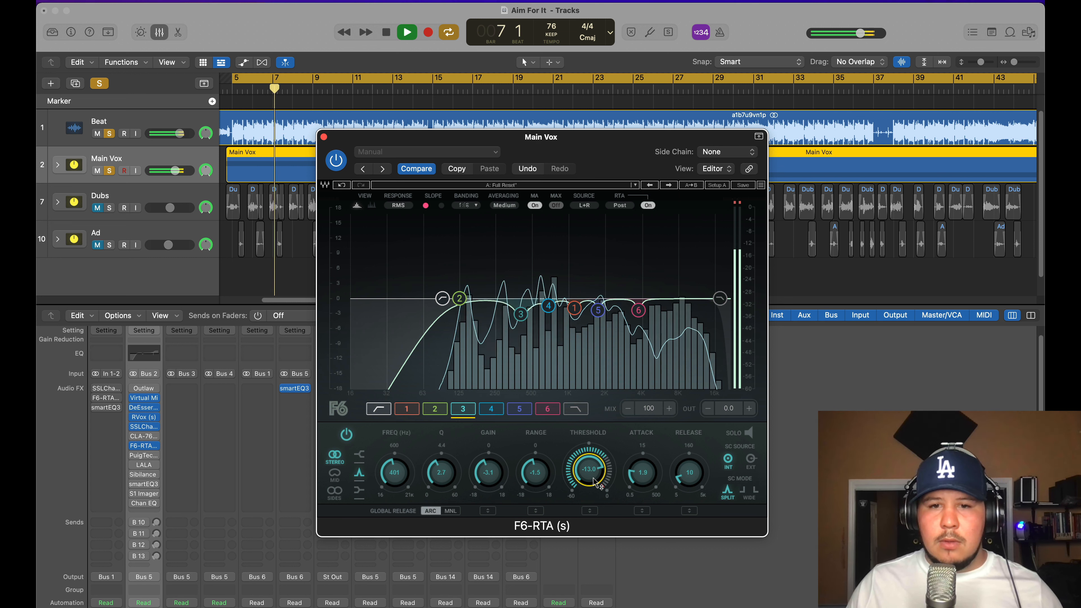
pyautogui.press('space')
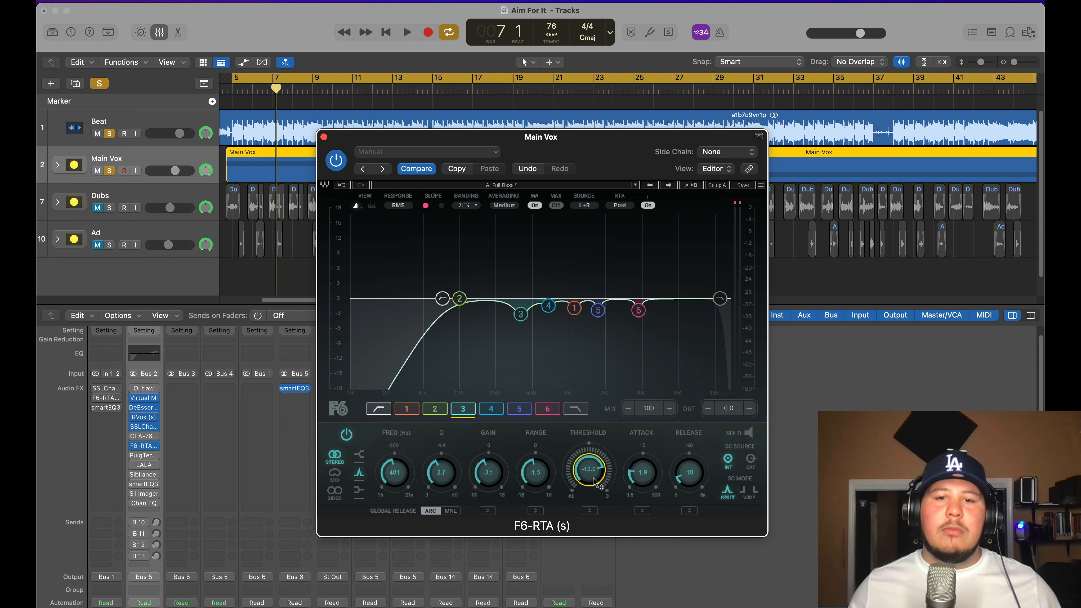
pyautogui.moveTo(594, 482); pyautogui.dragTo(600, 485)
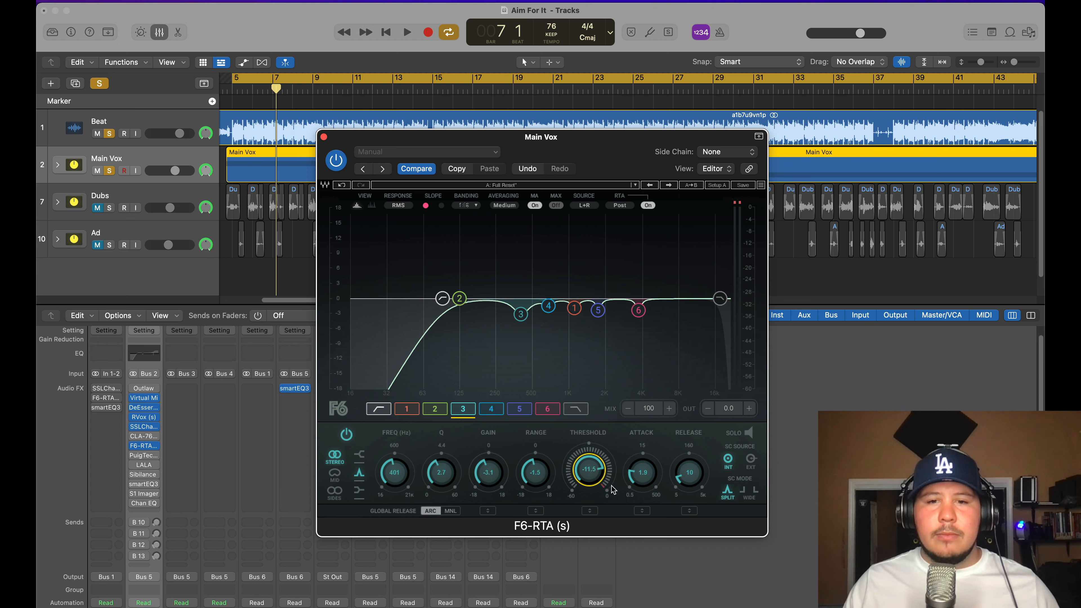
pyautogui.press('space')
pyautogui.moveTo(608, 156); pyautogui.dragTo(567, 113)
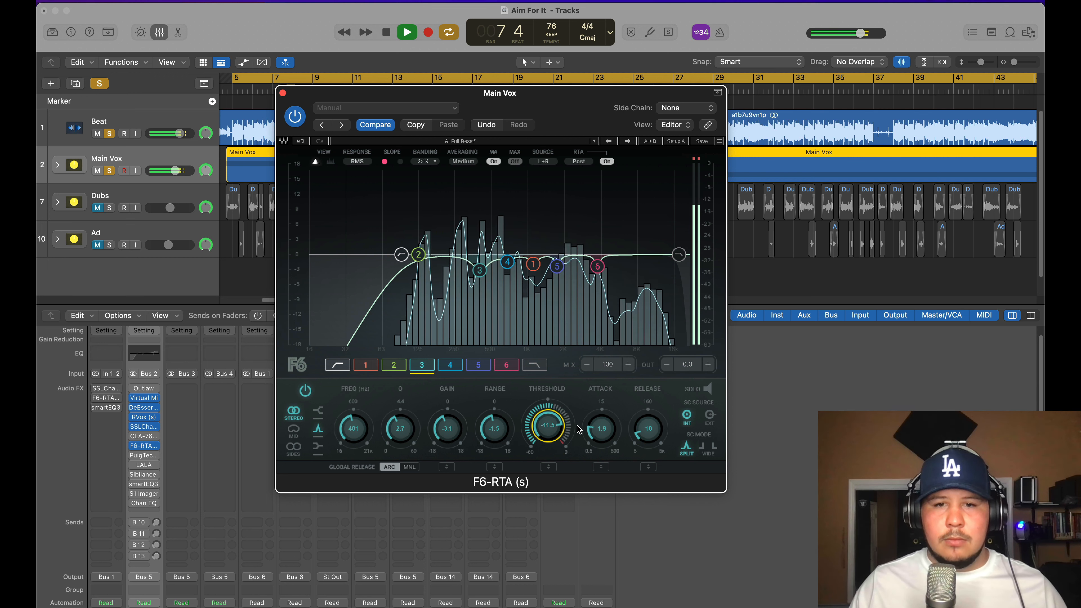
pyautogui.press('space')
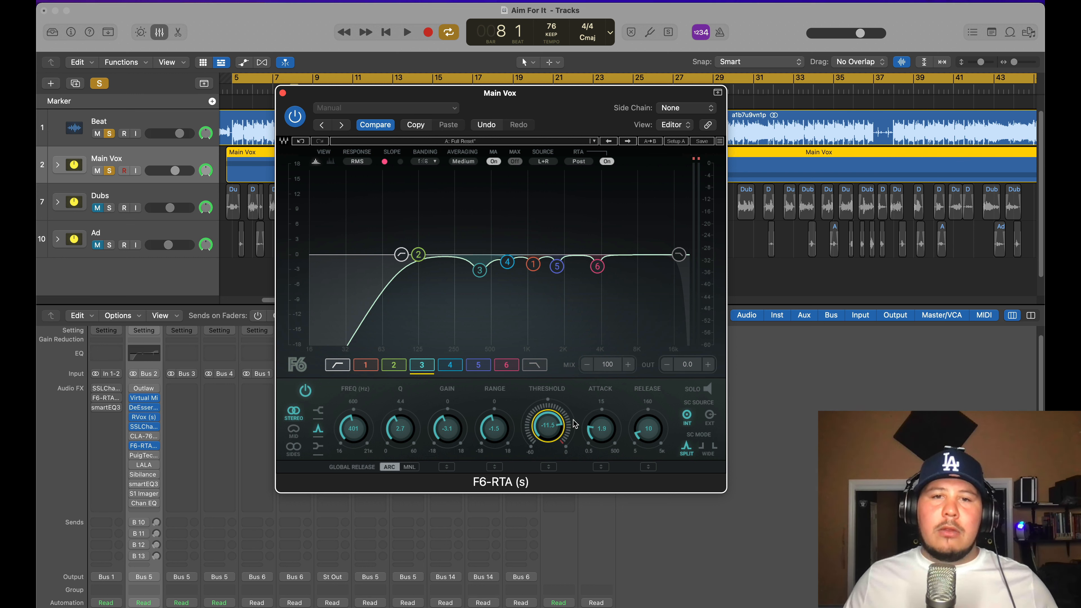
# Boost the gain of bands 4 and 1 in turn during playback to hear their frequencies, returning each to a slight cut.
pyautogui.click(507, 261)
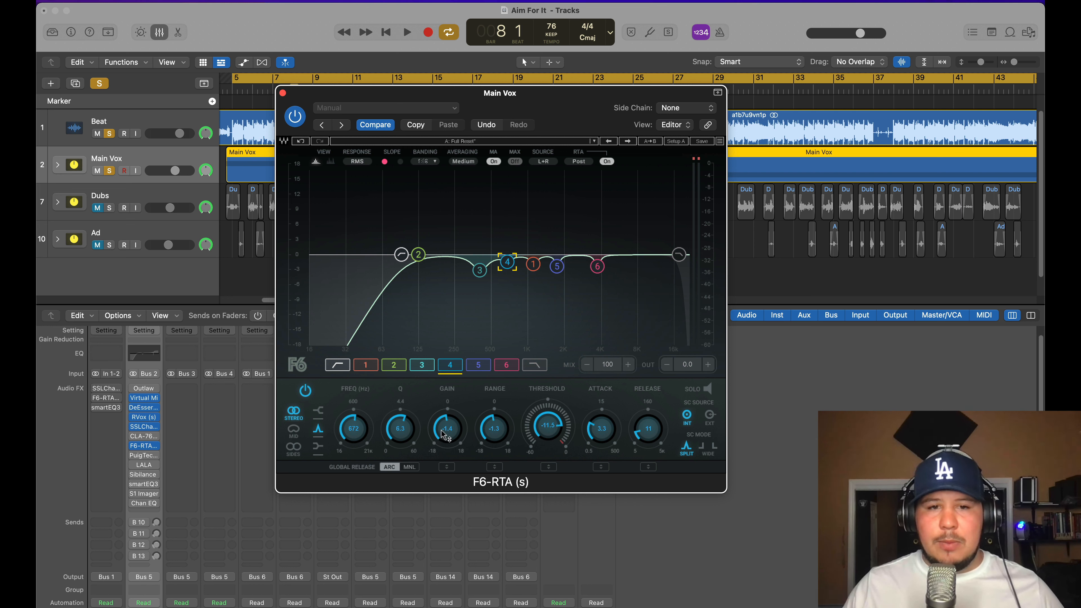
pyautogui.moveTo(444, 435); pyautogui.dragTo(447, 379)
pyautogui.press('space')
pyautogui.click(532, 264)
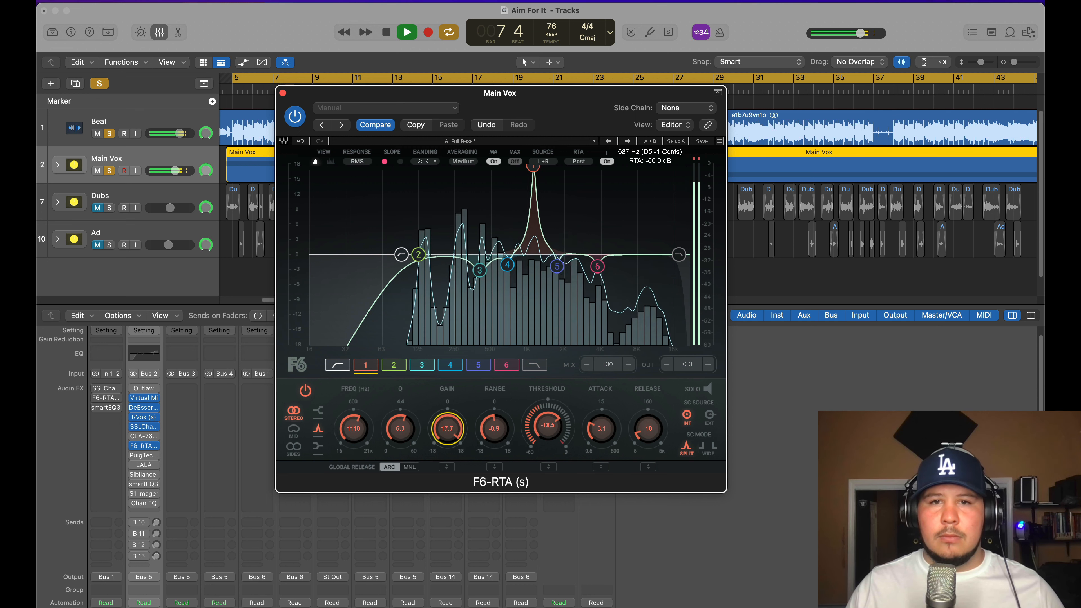
pyautogui.moveTo(446, 379)
pyautogui.mouseDown()
pyautogui.moveTo(447, 429)
pyautogui.moveTo(447, 383)
pyautogui.mouseUp()
# Boost bands 5 and 6 in turn to 18.0 to hear their frequencies, returning band 5 to a slight cut and band 6 to -2.0.
pyautogui.click(557, 267)
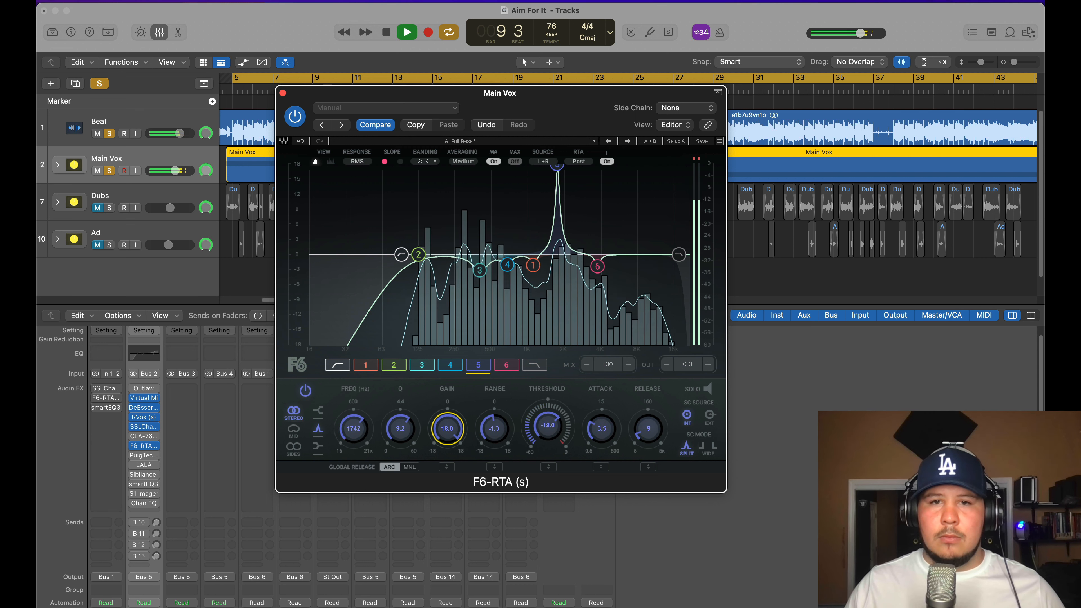
pyautogui.moveTo(446, 383); pyautogui.dragTo(447, 434)
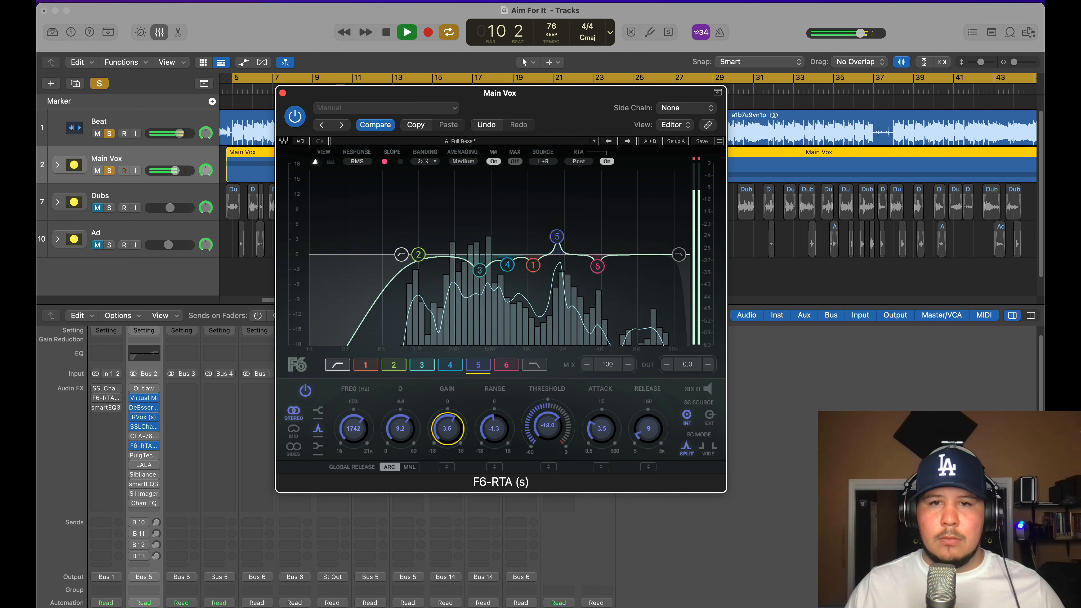
pyautogui.click(597, 266)
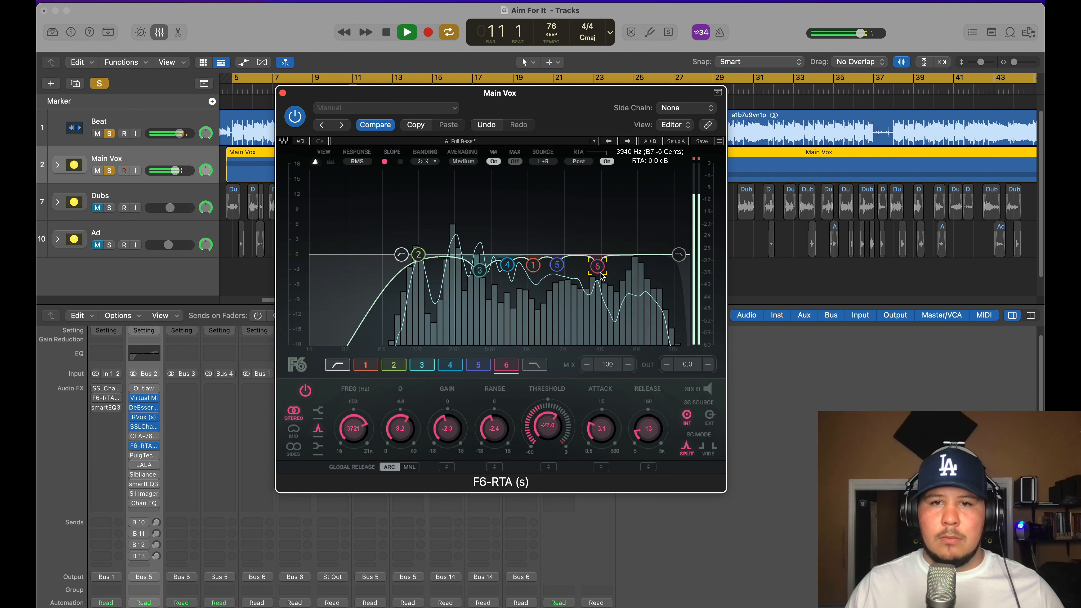
pyautogui.moveTo(457, 432); pyautogui.dragTo(457, 393)
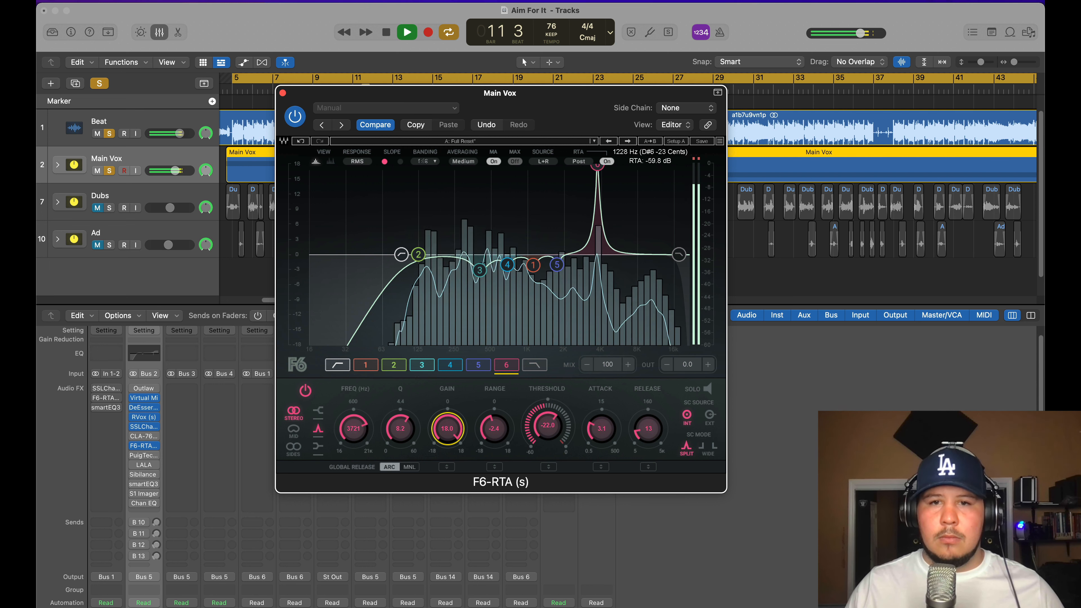
pyautogui.moveTo(457, 431); pyautogui.dragTo(458, 469)
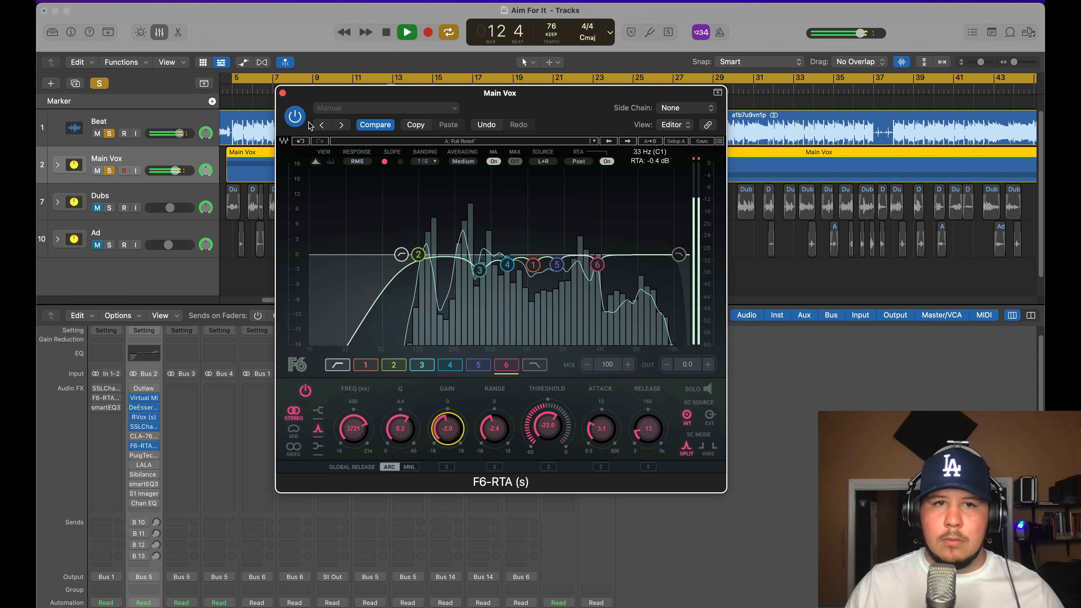
# Compare the vocal with the F6-RTA bypassed and active during playback, leave it active and close the plug-in.
pyautogui.click(298, 114)
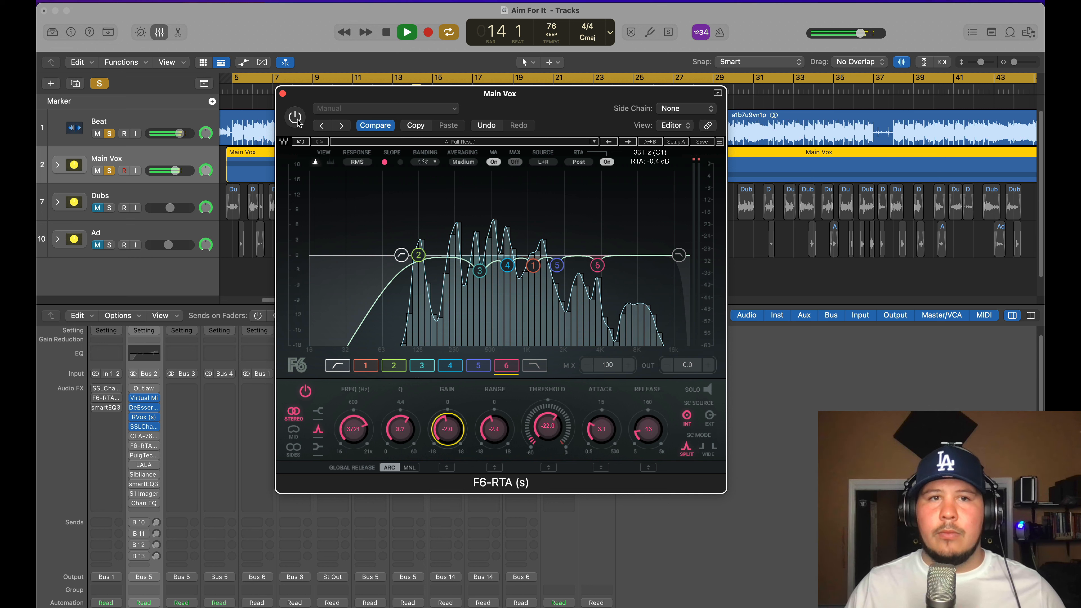
pyautogui.click(298, 122)
pyautogui.press('space')
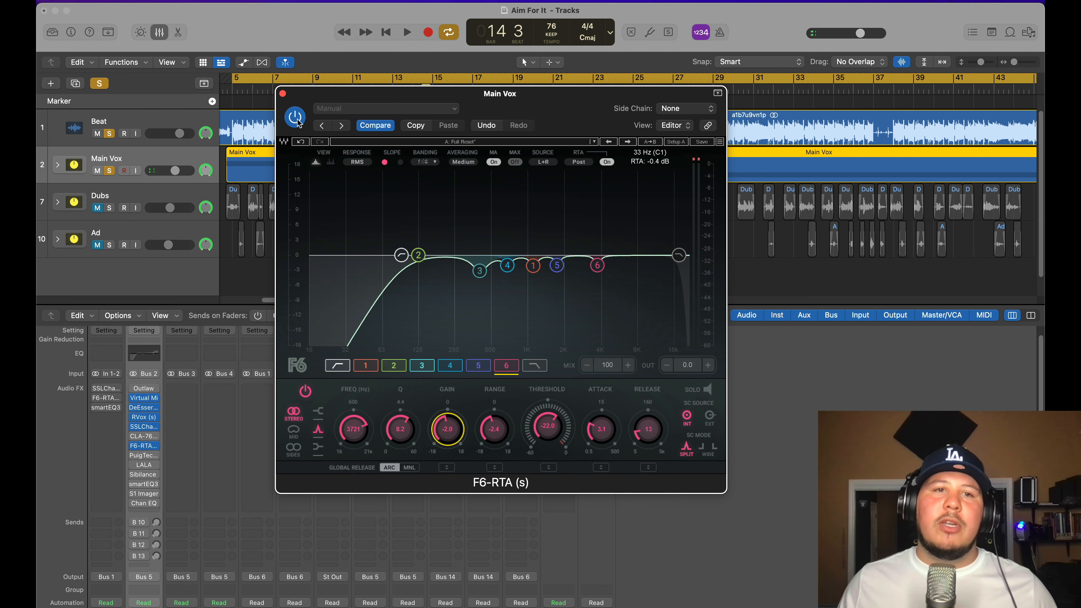
pyautogui.click(298, 123)
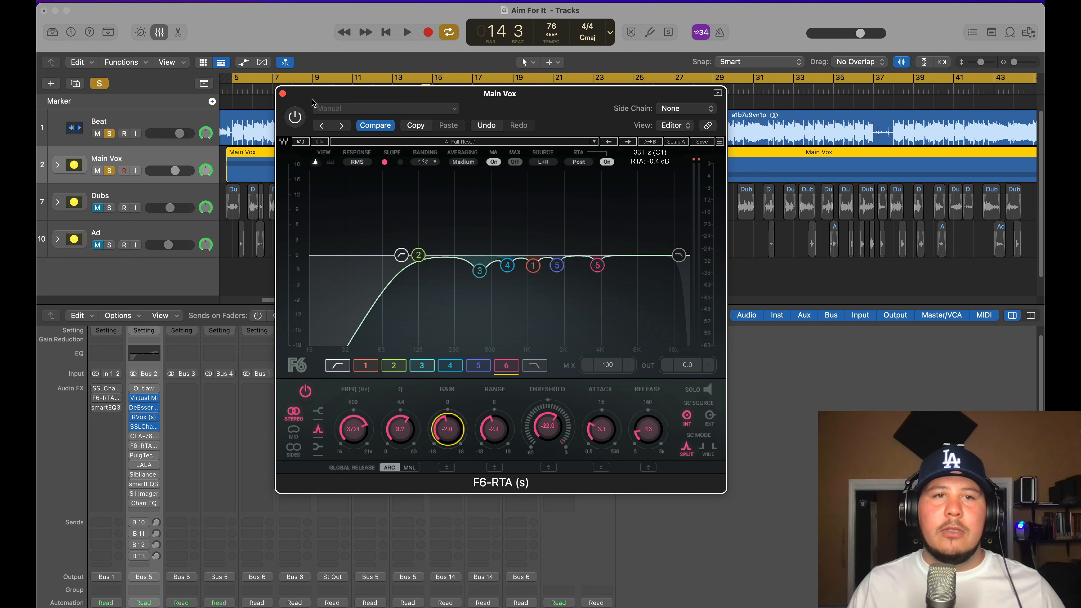
pyautogui.press('space')
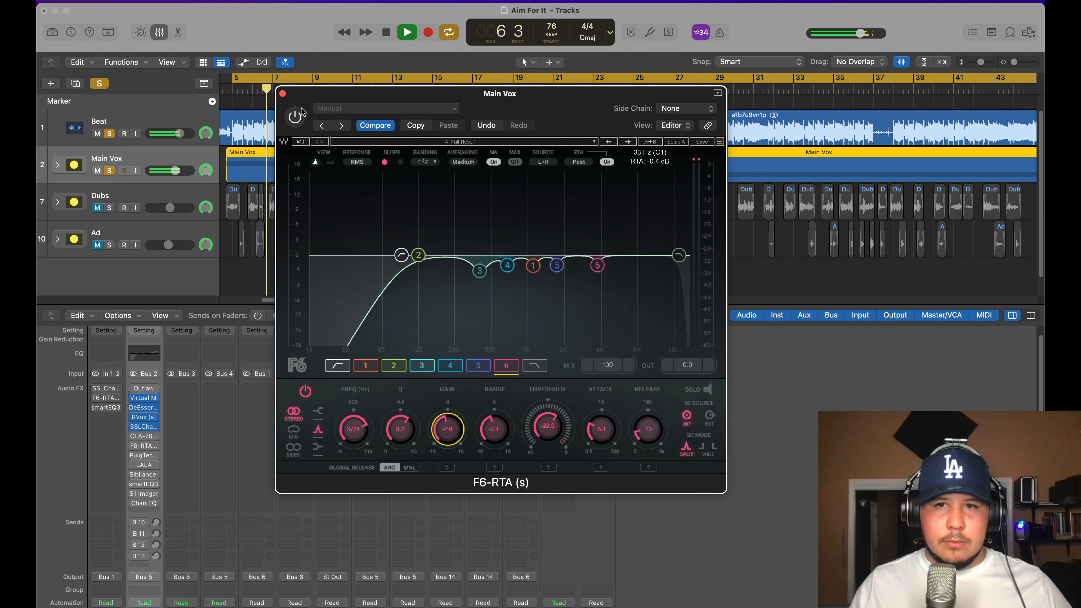
pyautogui.press('space')
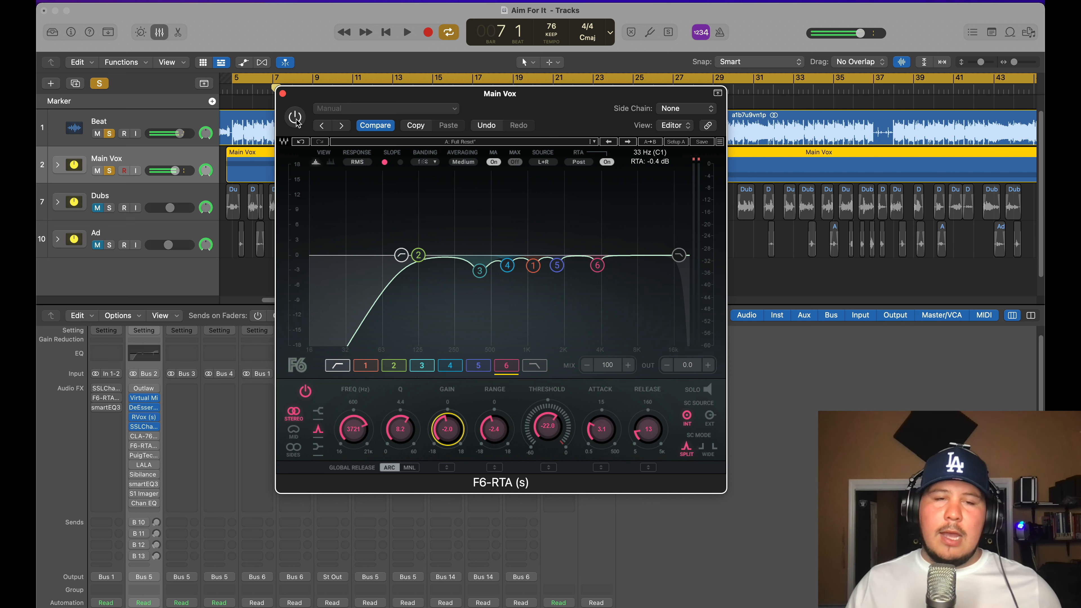
pyautogui.click(296, 121)
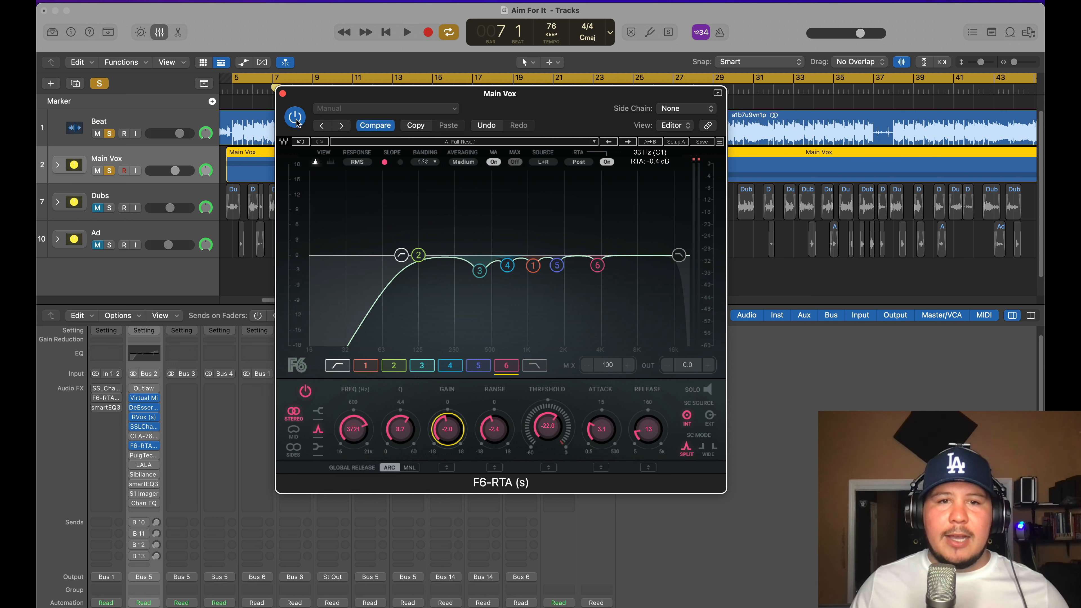
pyautogui.press('space')
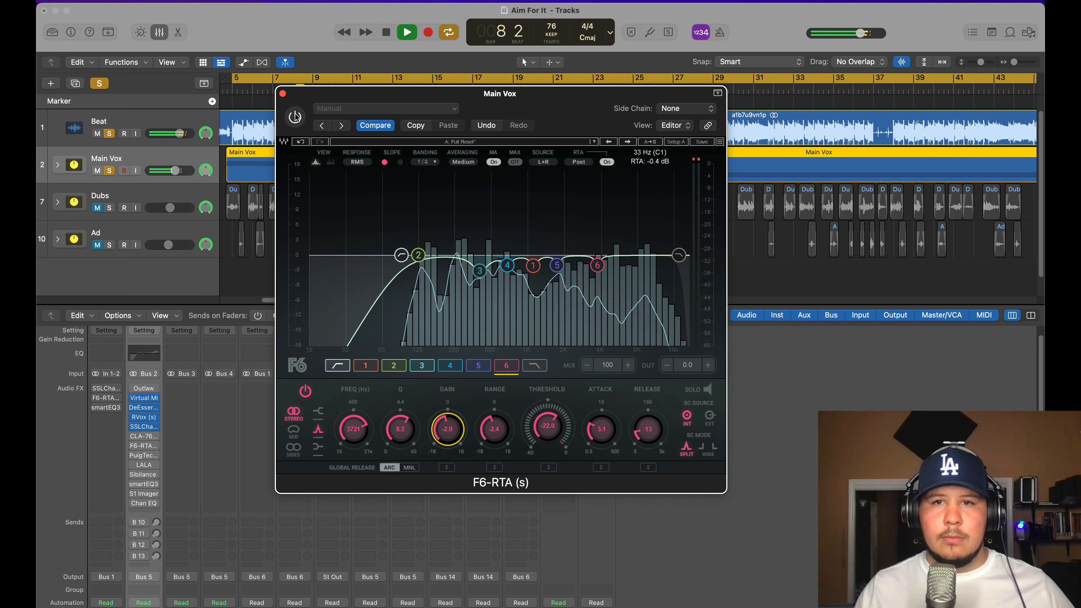
pyautogui.click(295, 116)
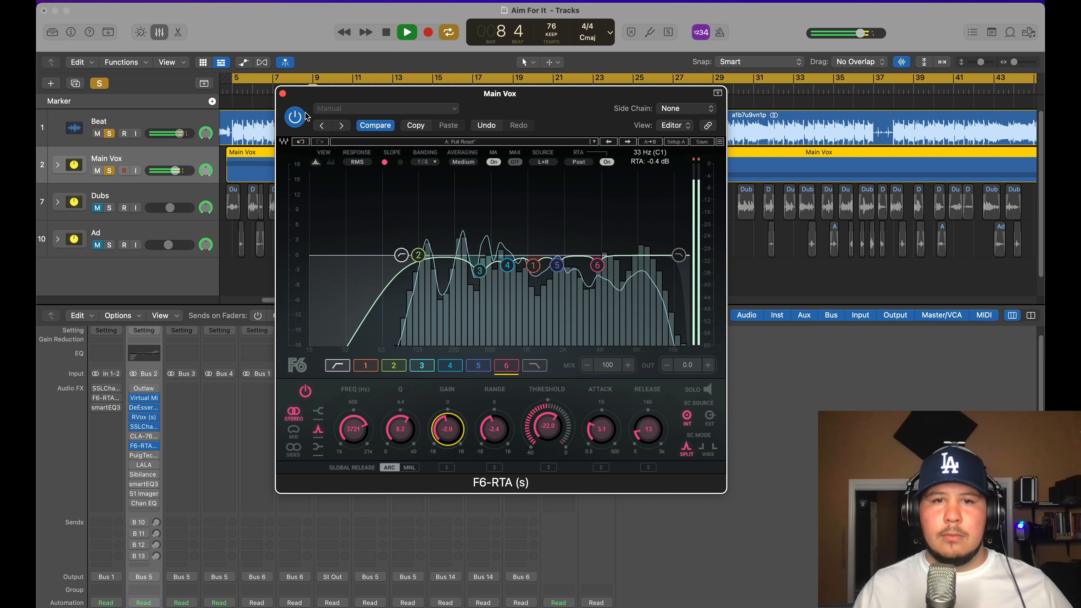
pyautogui.click(283, 93)
pyautogui.press('space')
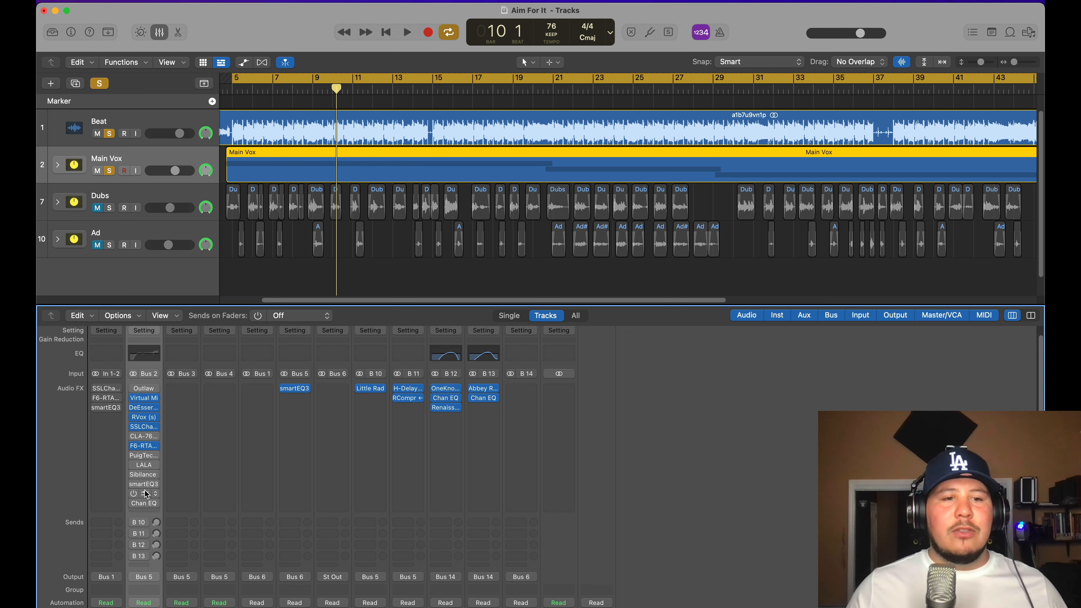
# Enable smartEQ3 on the Main Vox channel, open its equalizer view and choose the factory preset Pres 0: Untitled.
pyautogui.click(133, 484)
pyautogui.click(144, 485)
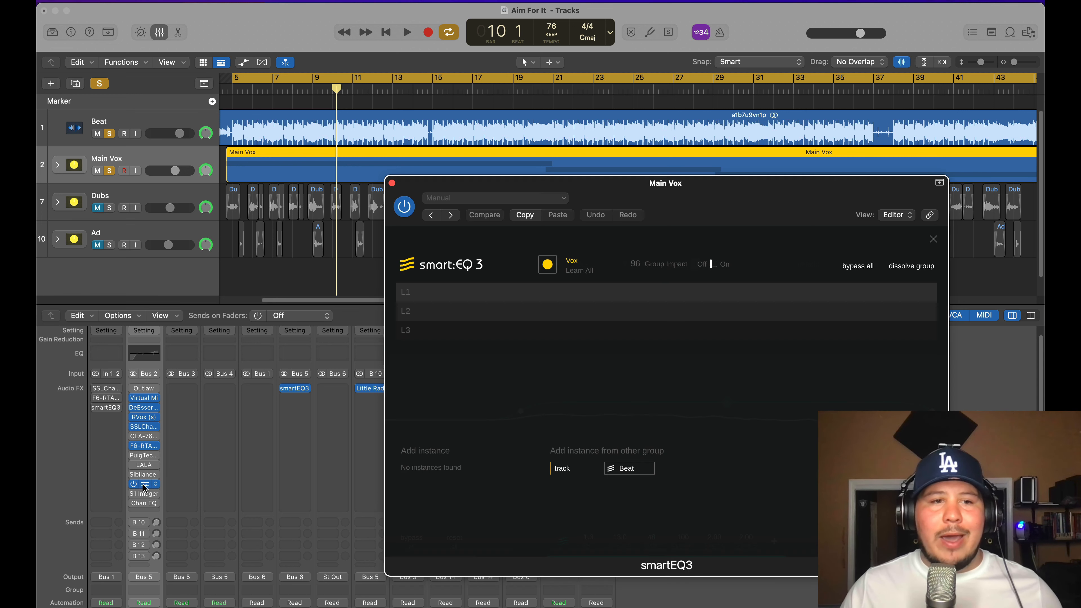
pyautogui.click(931, 244)
pyautogui.moveTo(826, 188); pyautogui.dragTo(655, 149)
pyautogui.click(359, 163)
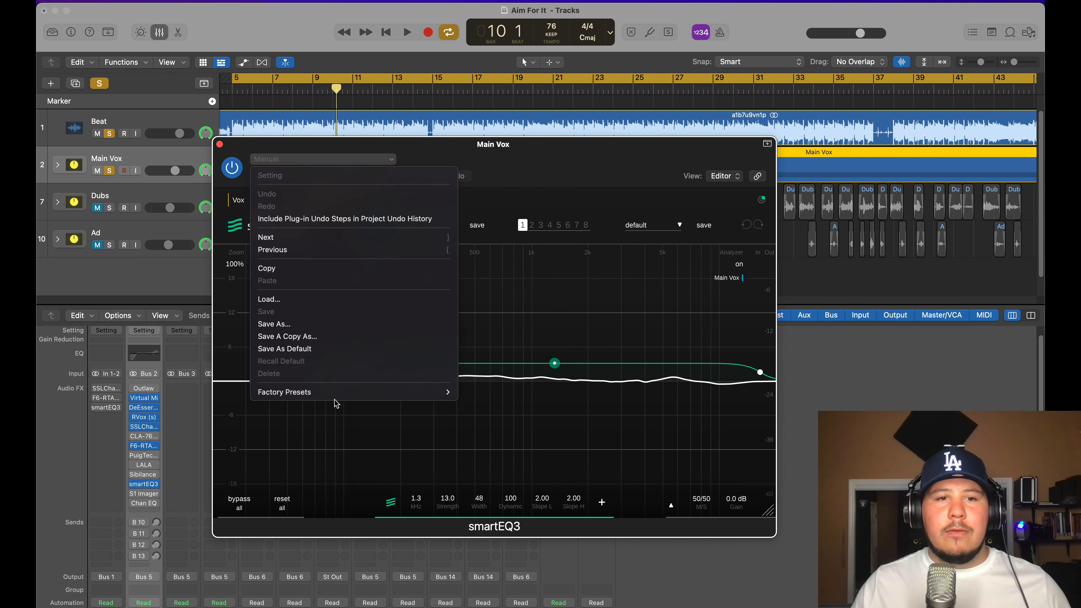
pyautogui.moveTo(357, 391)
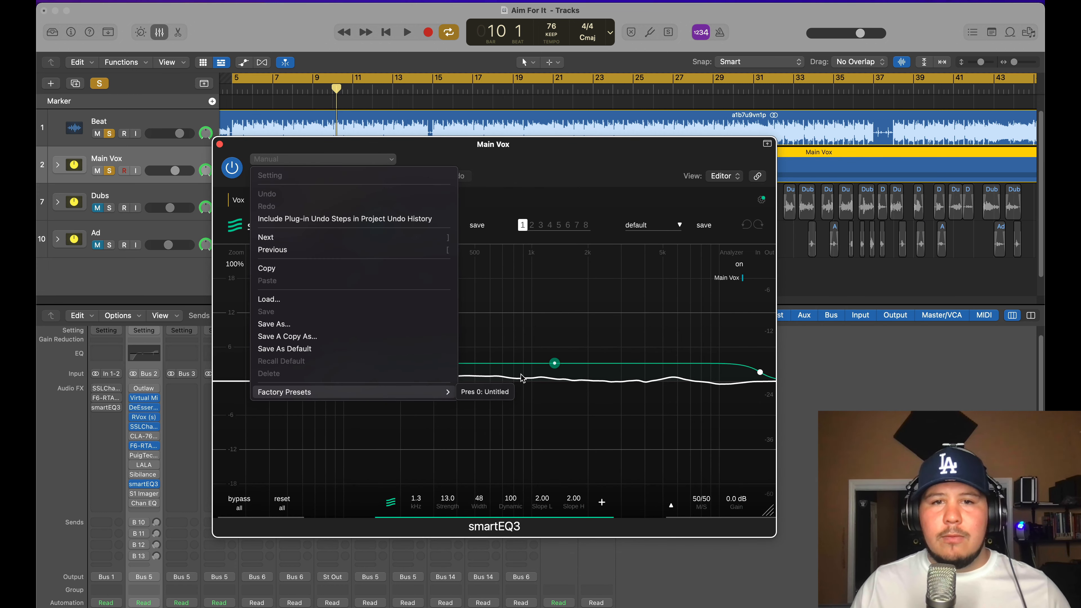
pyautogui.click(495, 396)
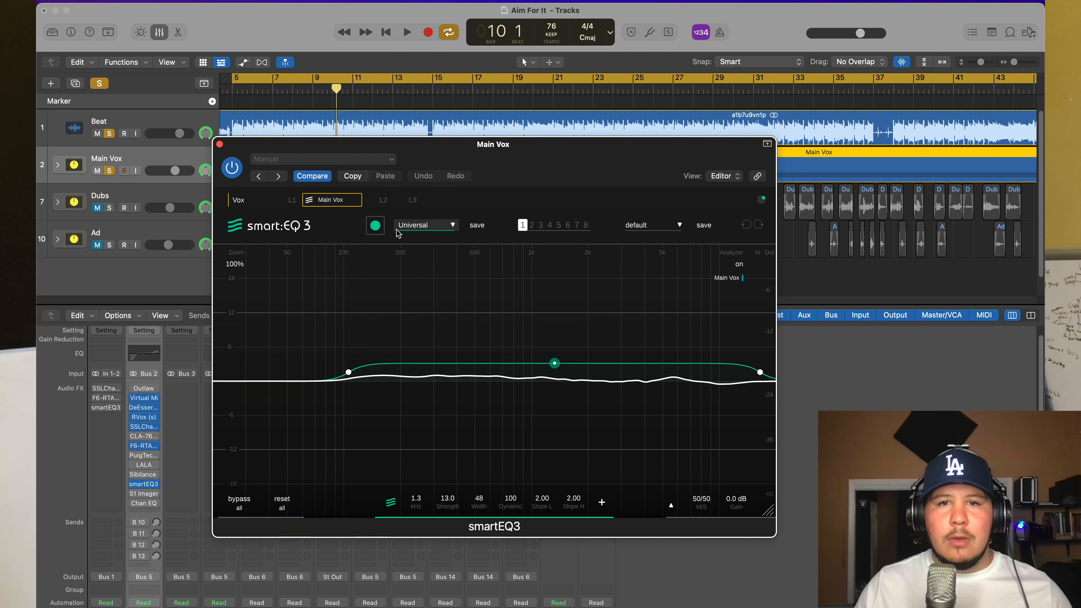
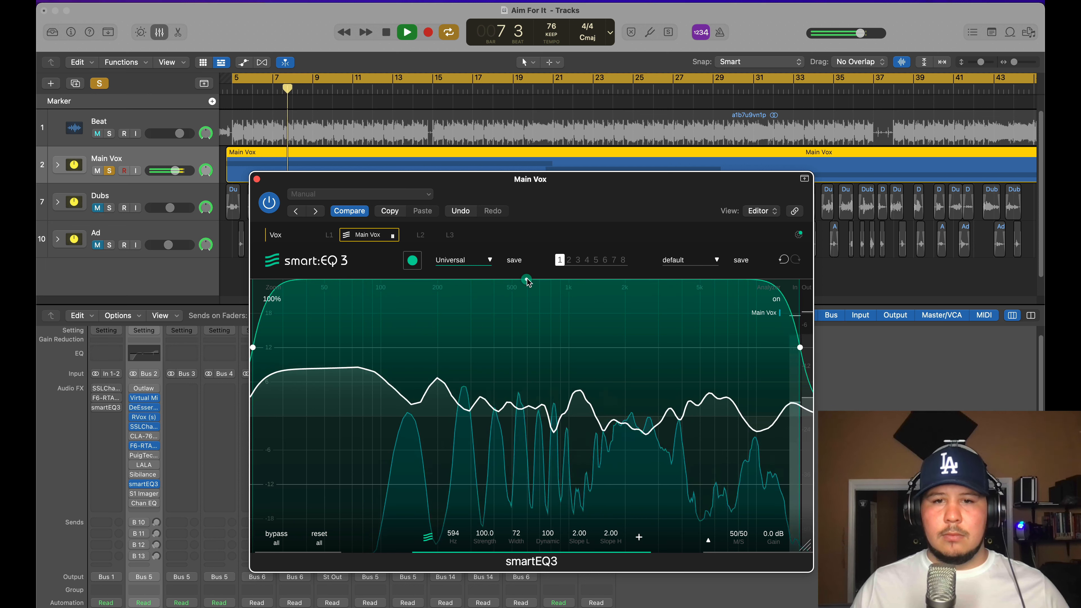
# Stop playback and lower the smart filter's strength to 76.0, centred at 590 Hz.
pyautogui.press('space')
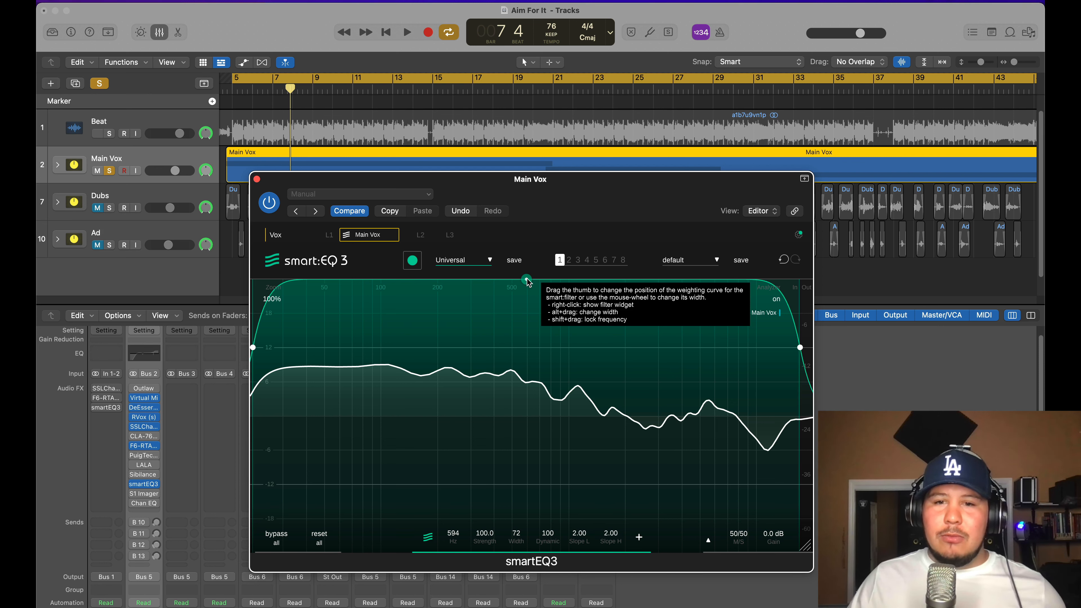
pyautogui.moveTo(527, 279); pyautogui.dragTo(526, 312)
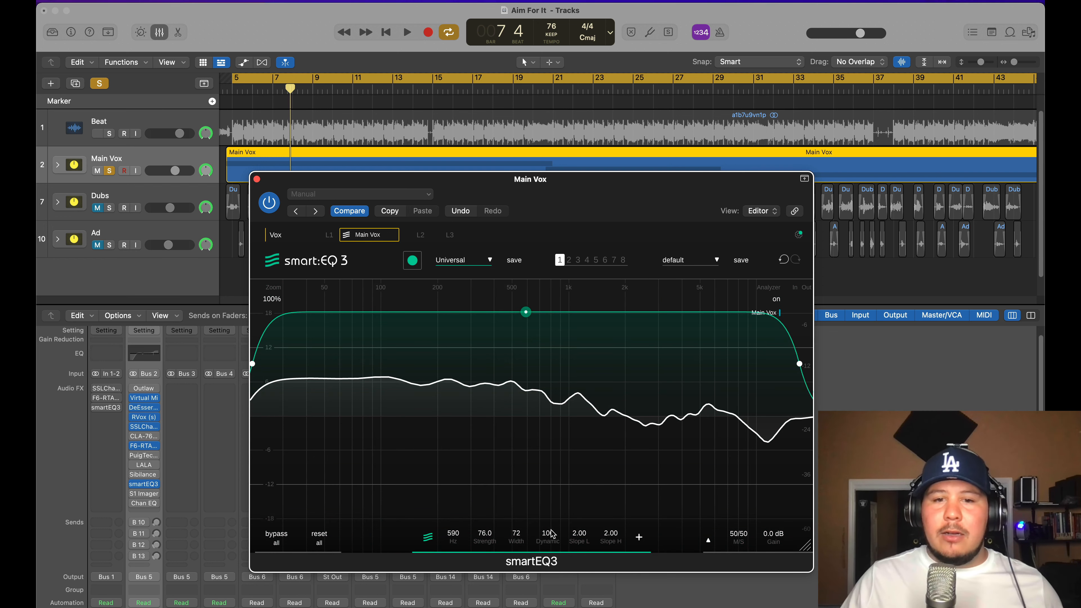
# Try the smart filter with dynamic at 0, playing the vocal from the start to check the static curve.
pyautogui.moveTo(552, 533); pyautogui.dragTo(551, 534)
pyautogui.press('Return')
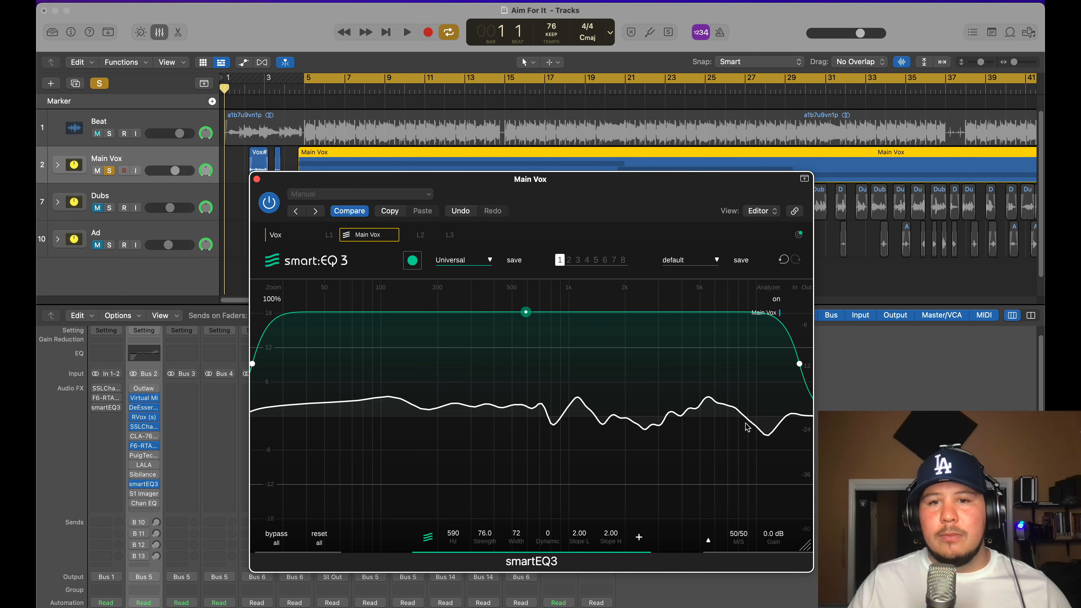
pyautogui.press('space')
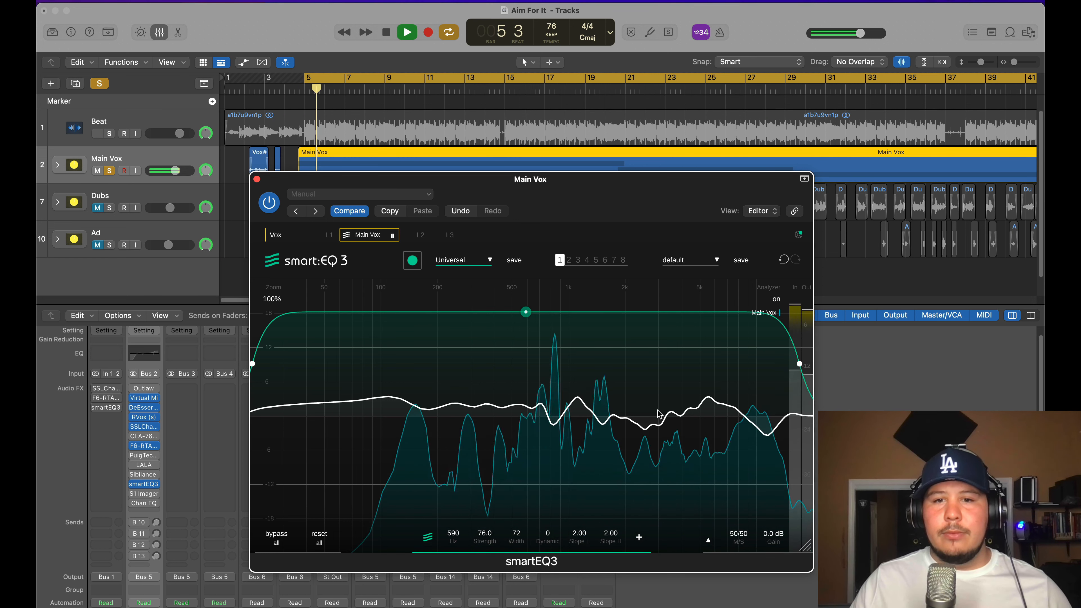
pyautogui.press('space')
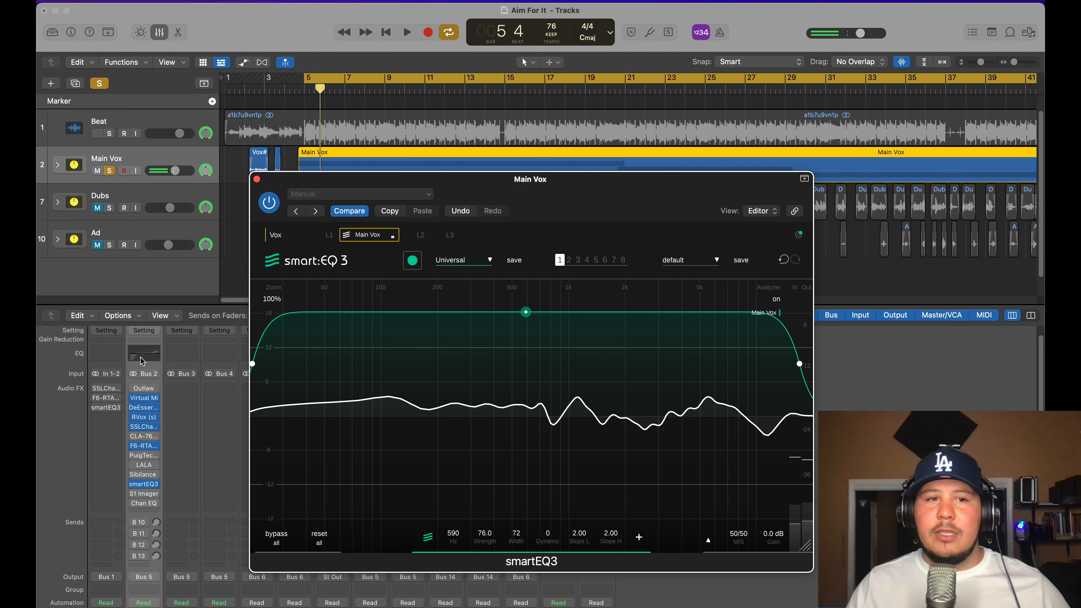
# Look at the Main Vox Channel EQ, close it and return the smart filter's dynamic to 100.
pyautogui.click(144, 354)
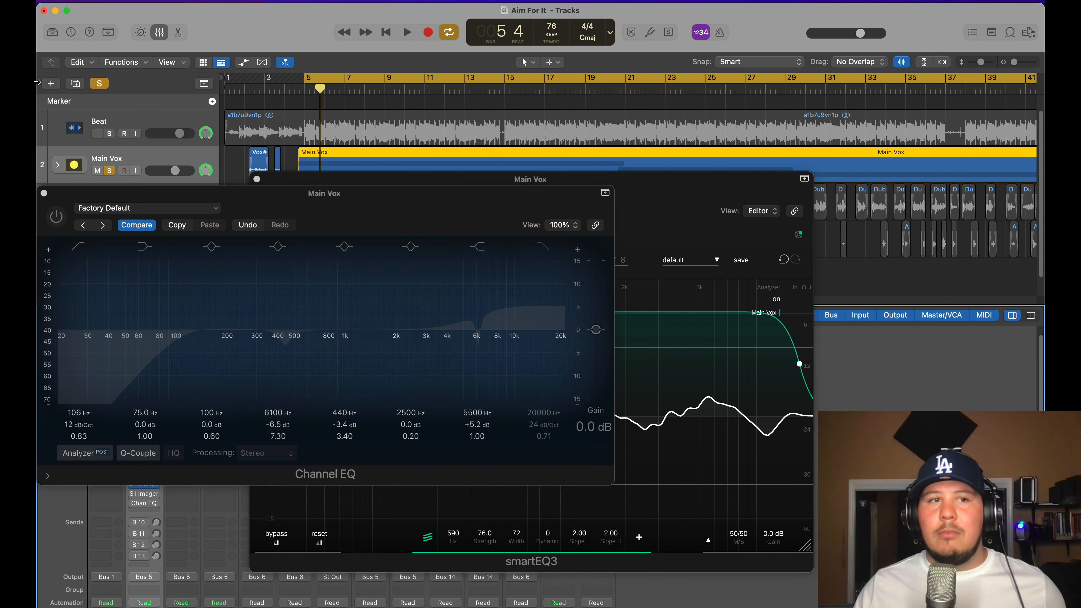
pyautogui.click(44, 193)
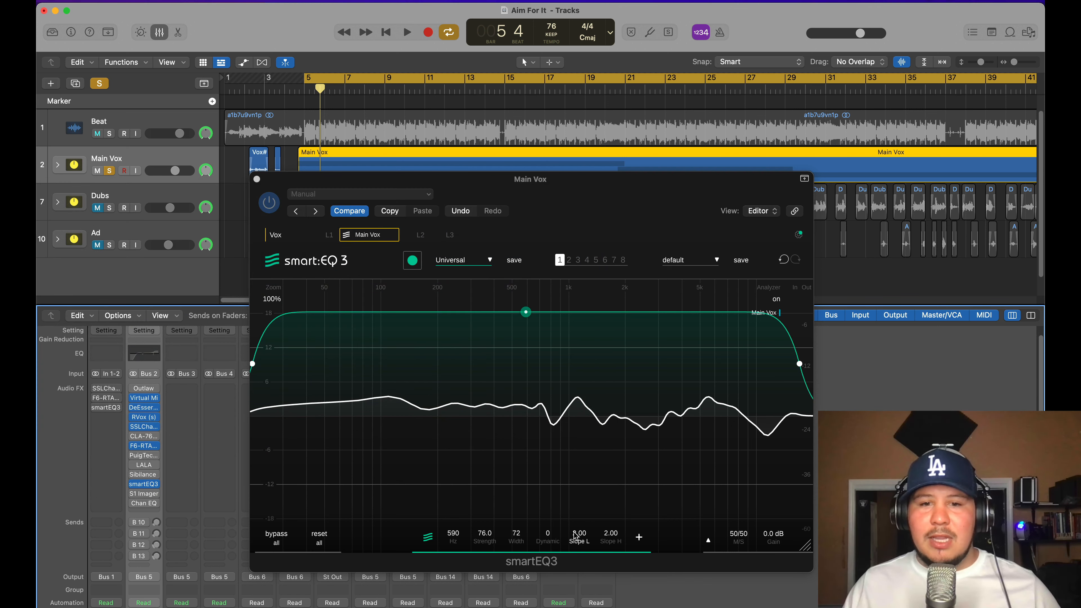
pyautogui.moveTo(547, 541); pyautogui.dragTo(574, 254)
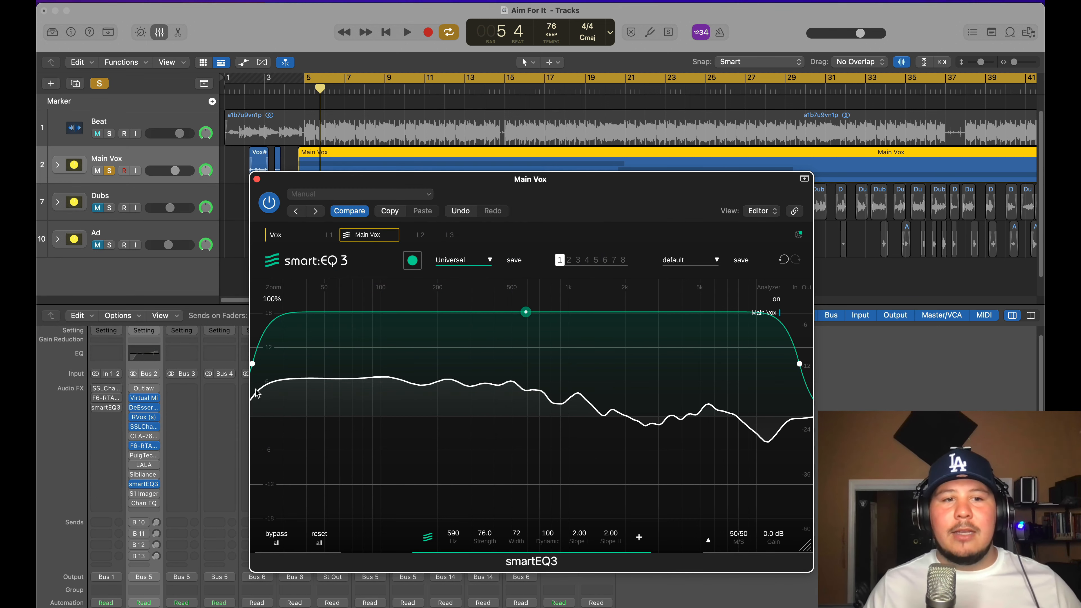
# Examine the Main Vox F6-RTA, Channel EQ and SSLChannel plug-ins in turn to compare them with smartEQ3.
pyautogui.click(150, 447)
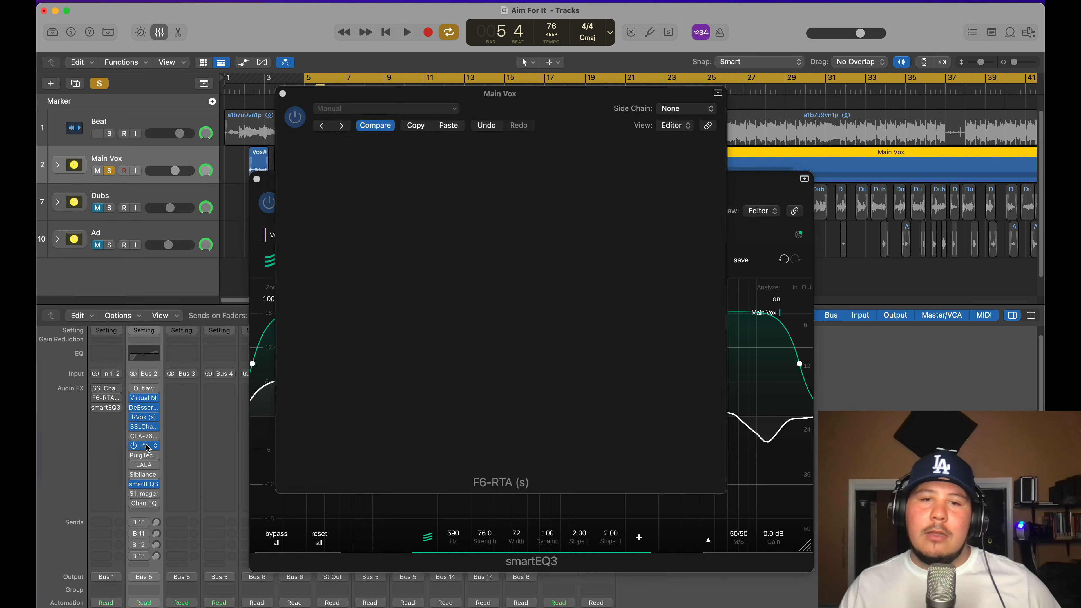
pyautogui.click(282, 93)
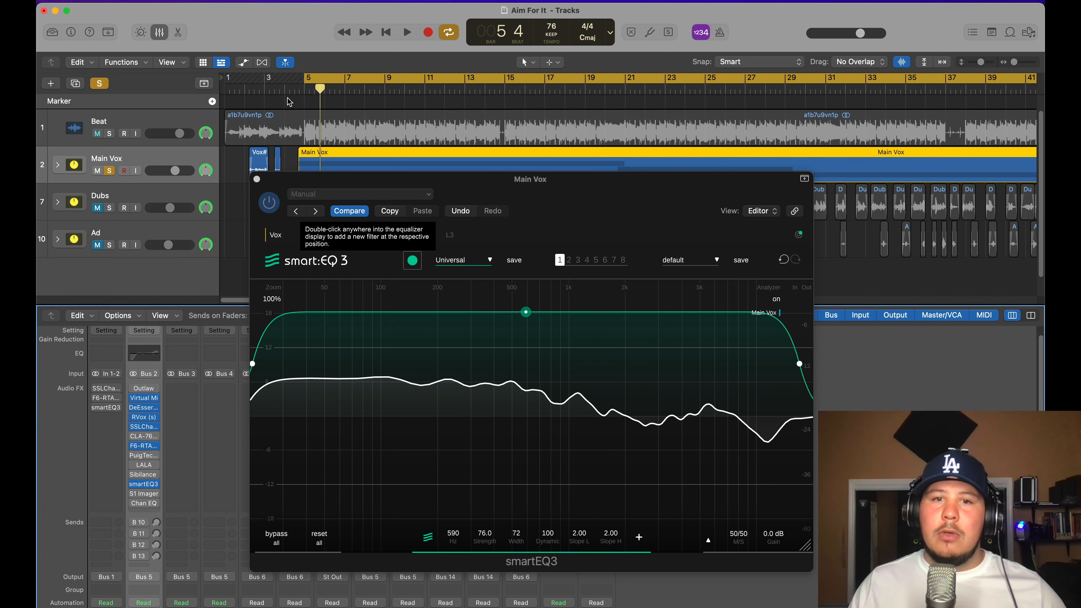
pyautogui.click(144, 352)
pyautogui.click(43, 194)
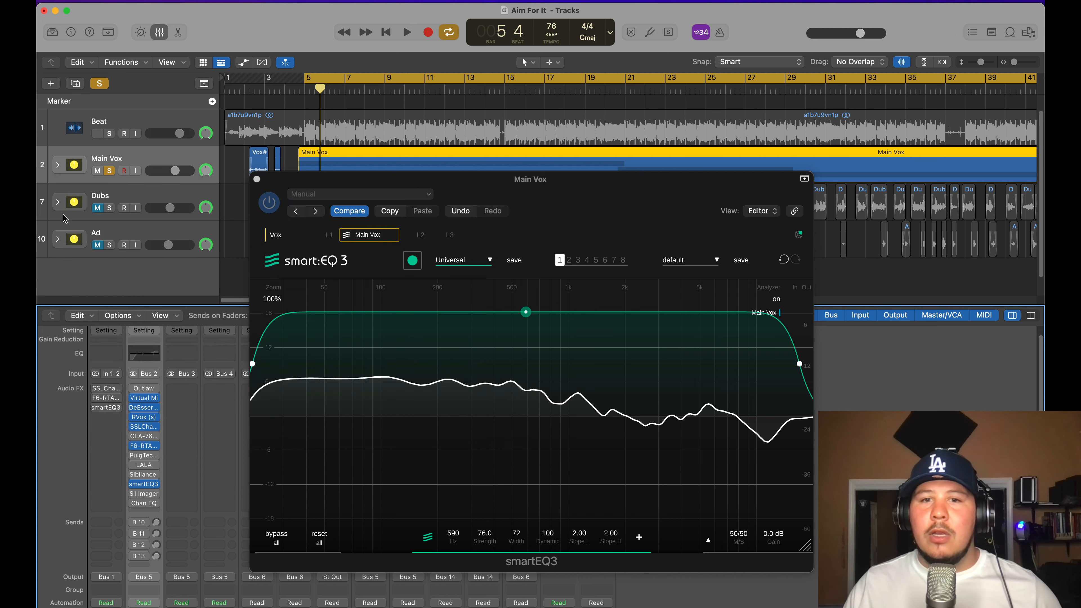
pyautogui.click(144, 427)
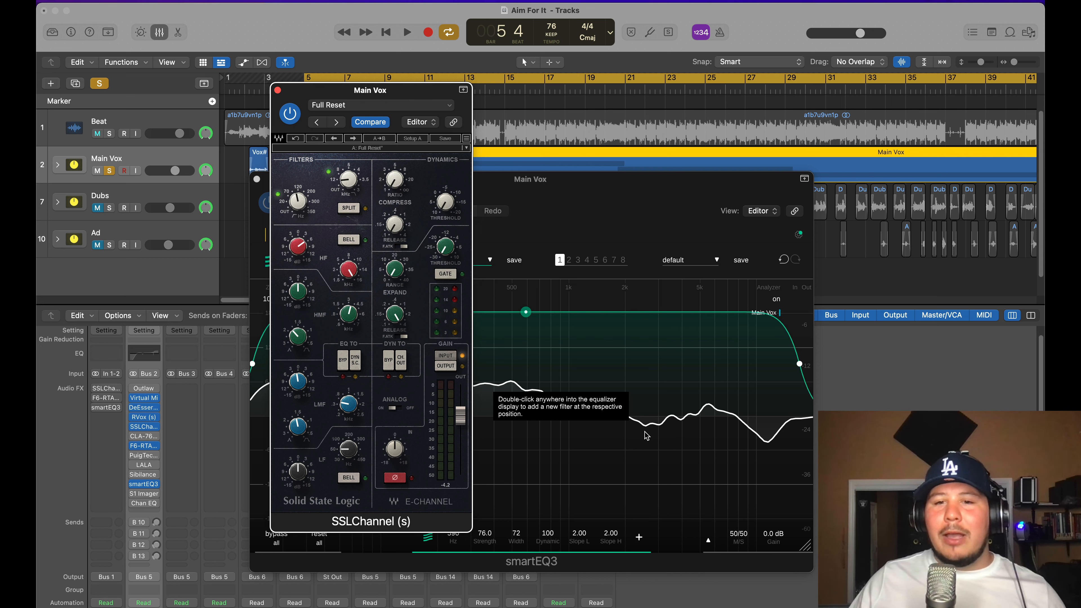
# Try a manual bell filter at 2.8 kHz with a gain of -0.7 dB in smartEQ3, and delete it.
pyautogui.click(652, 426)
pyautogui.doubleClick(652, 425)
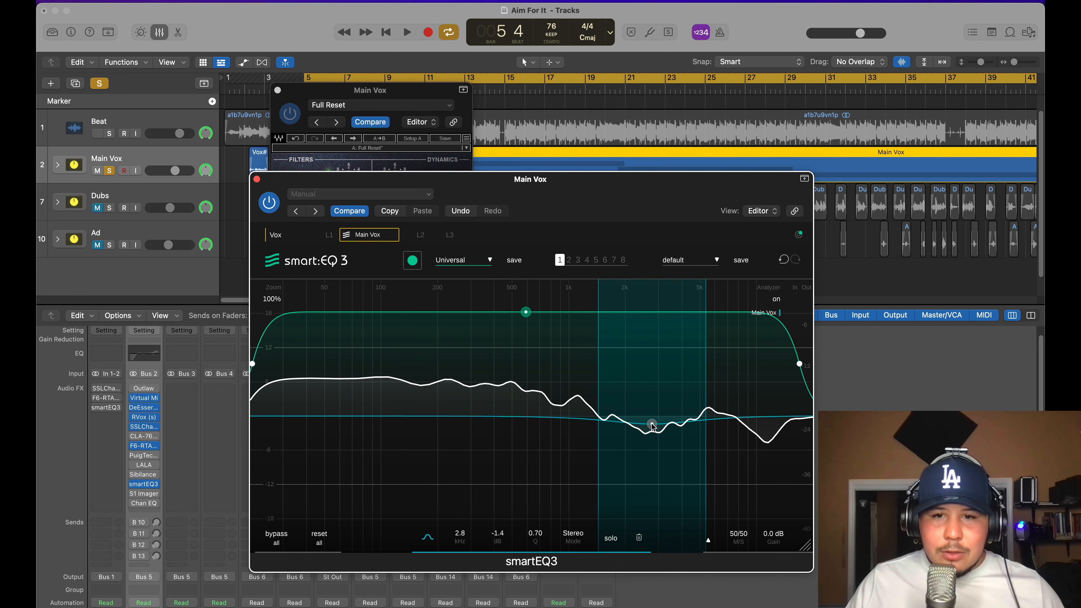
pyautogui.moveTo(652, 426); pyautogui.dragTo(653, 421)
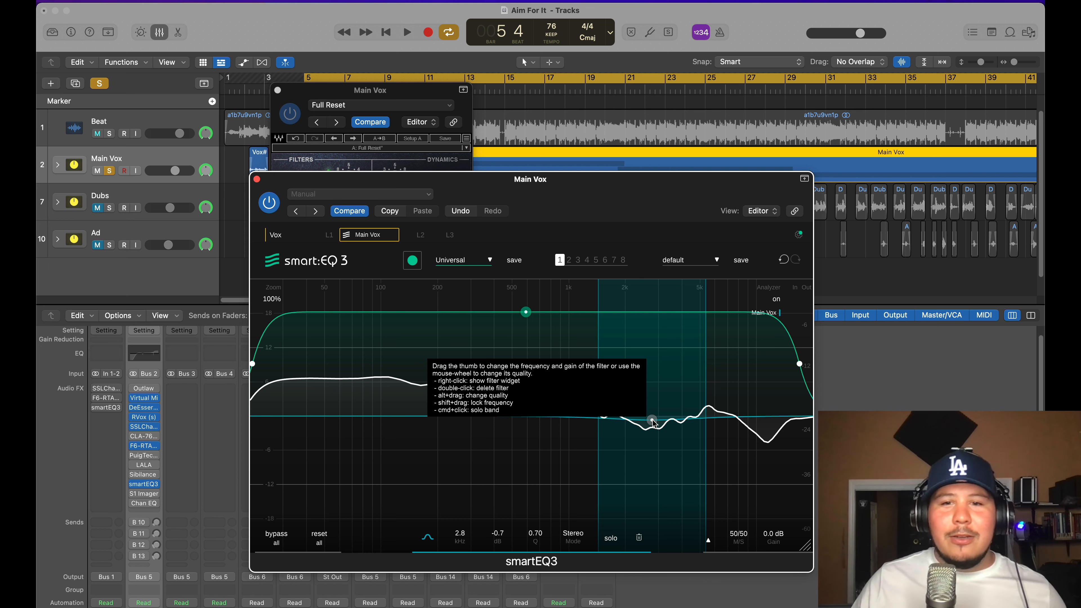
pyautogui.doubleClick(652, 420)
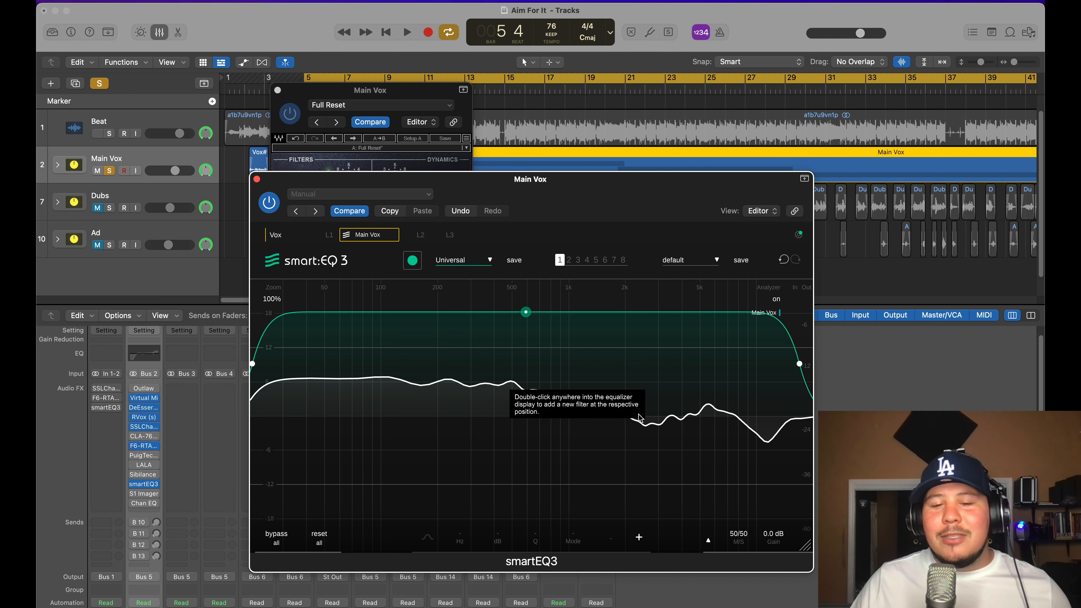
# Select the smart filter and play the vocal to watch how its dynamic curve adapts to the signal.
pyautogui.click(528, 331)
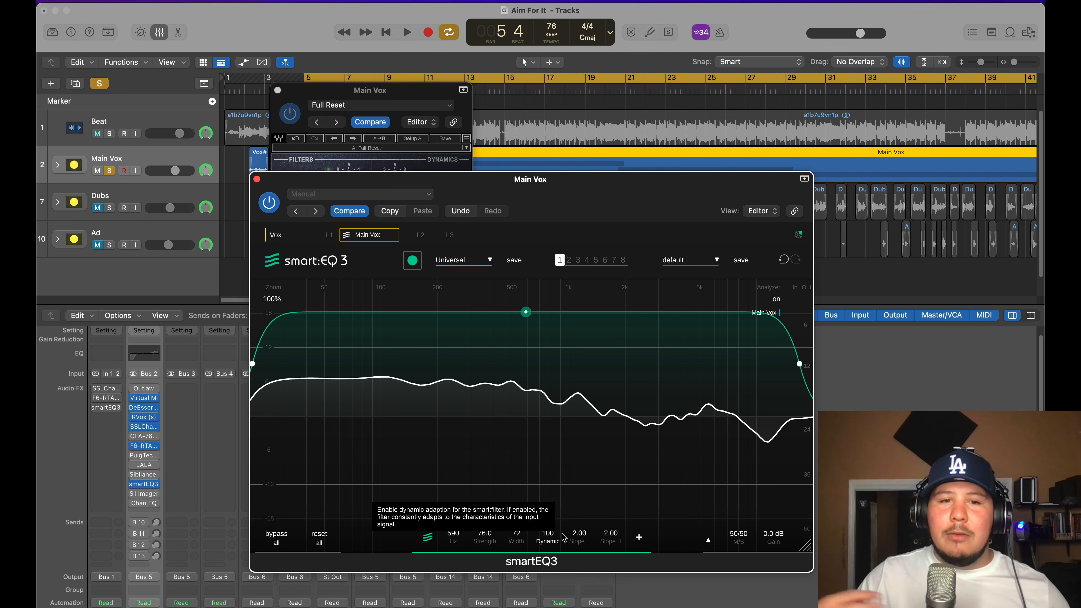
pyautogui.press('space')
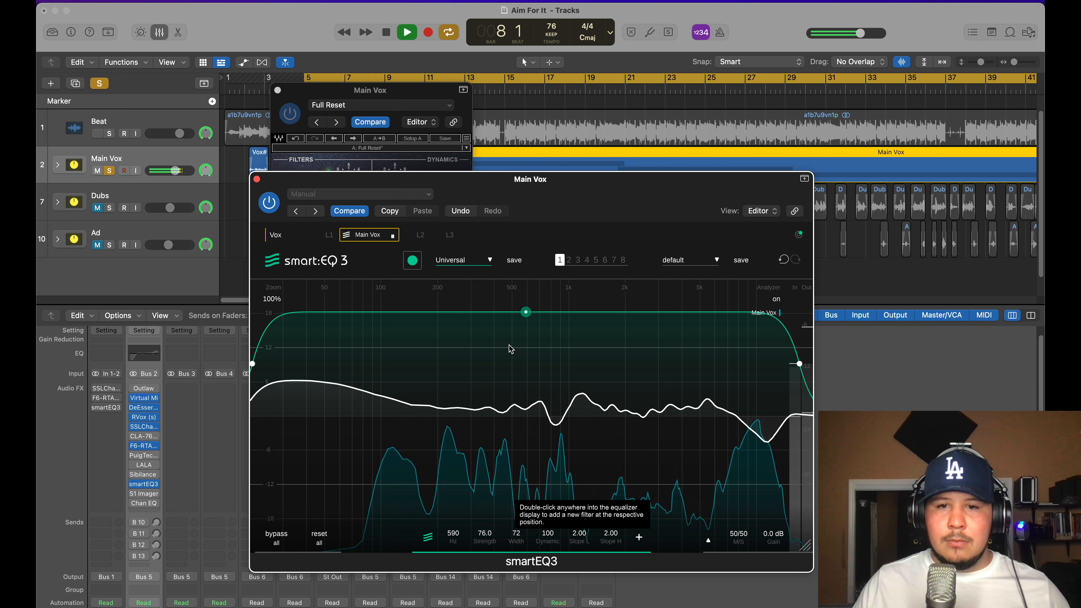
pyautogui.press('space')
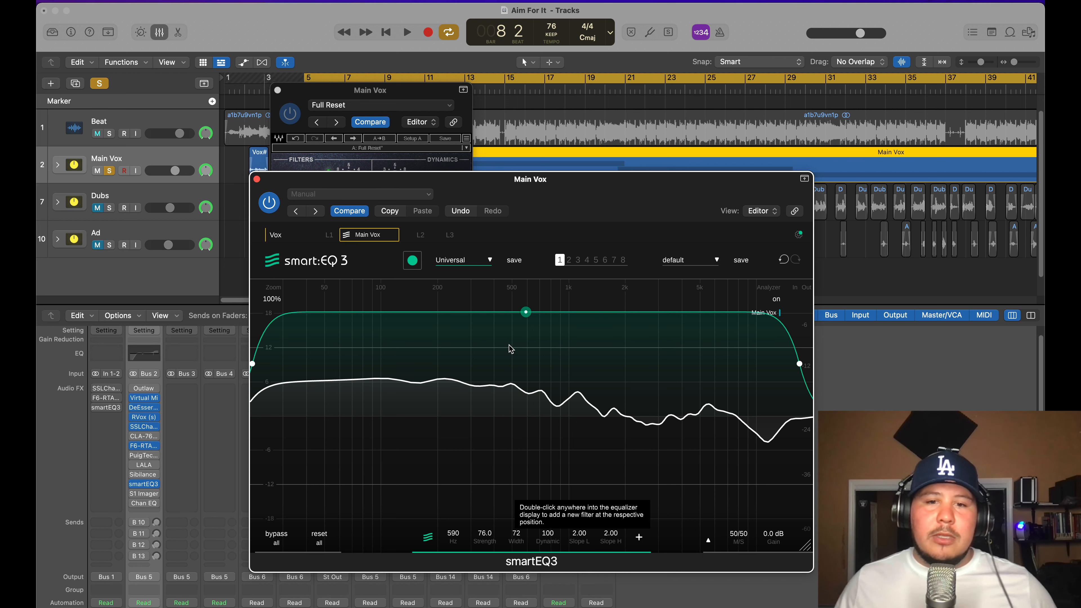
pyautogui.press('space')
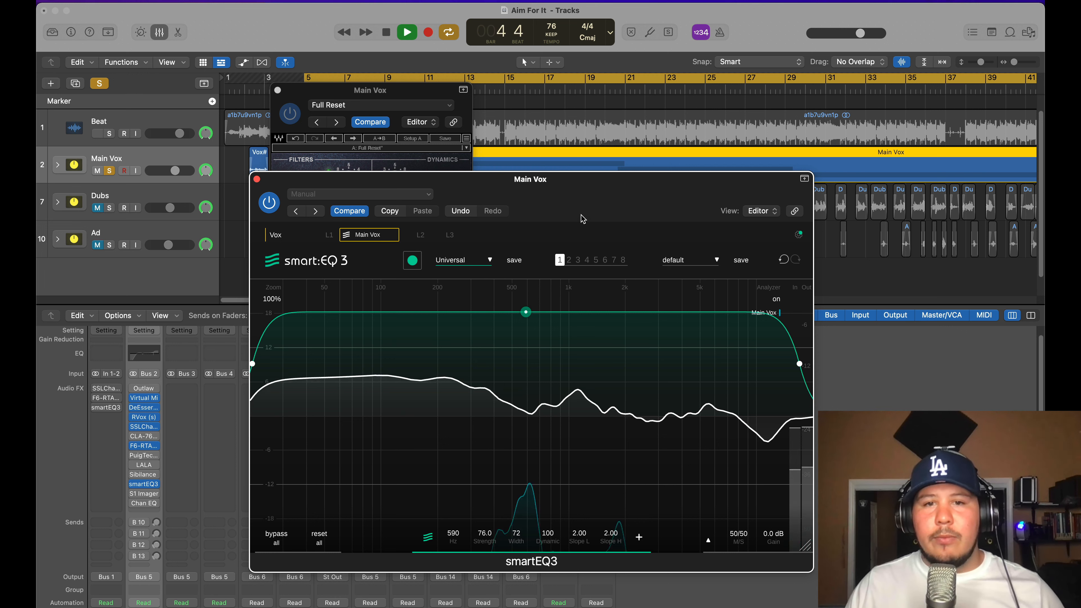
pyautogui.press('space')
# Load the Vocal Low factory profile in the Main Vox smartEQ3.
pyautogui.click(463, 260)
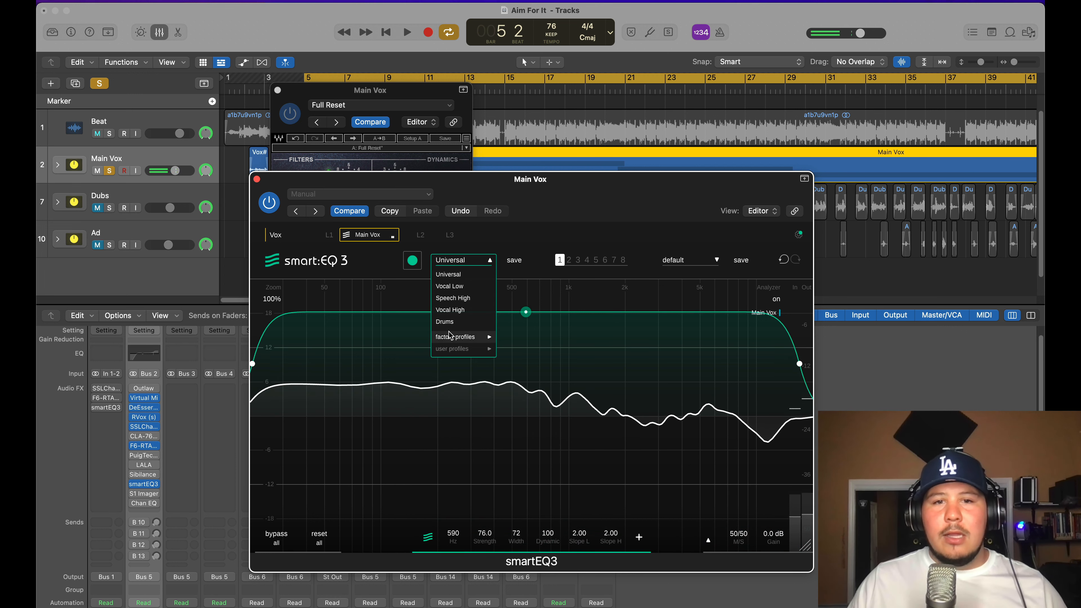
pyautogui.moveTo(450, 337)
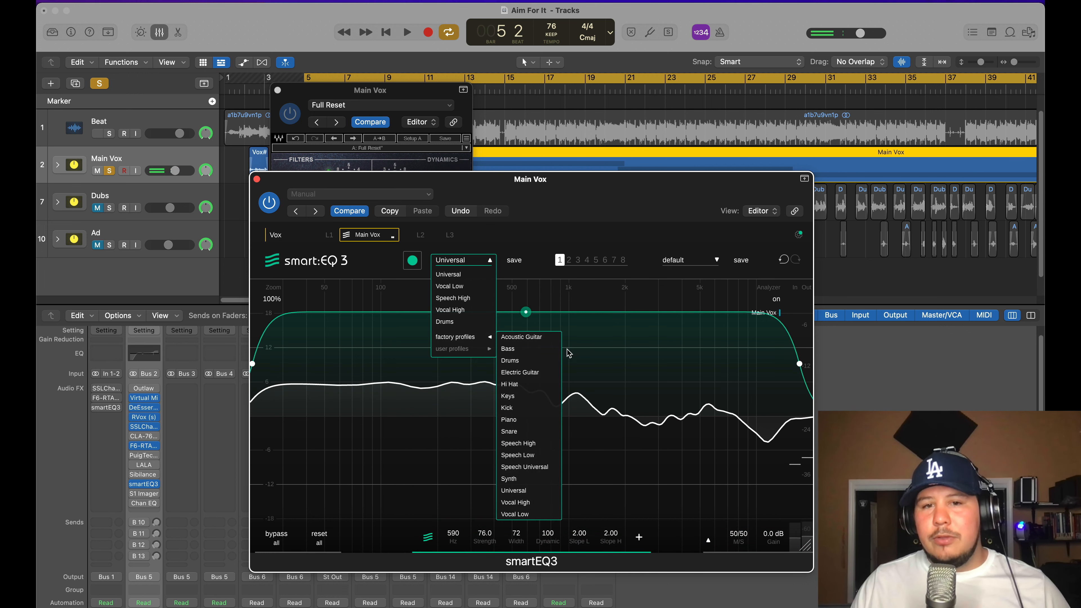
pyautogui.click(540, 515)
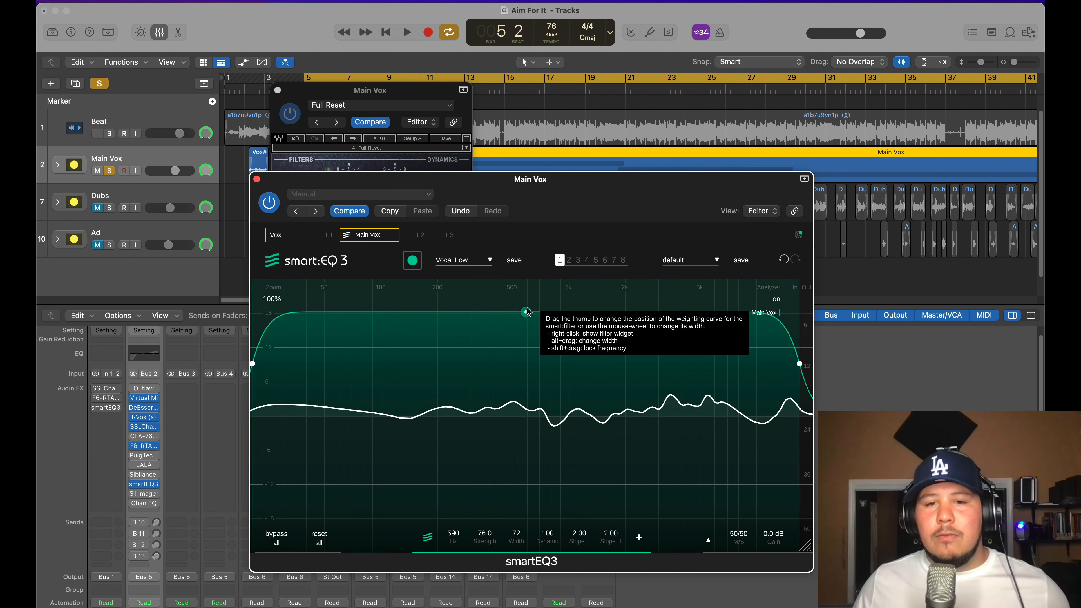
# Lower the smart filter's strength to 19.0 and centre it at 711 Hz while auditioning the vocal.
pyautogui.press('space')
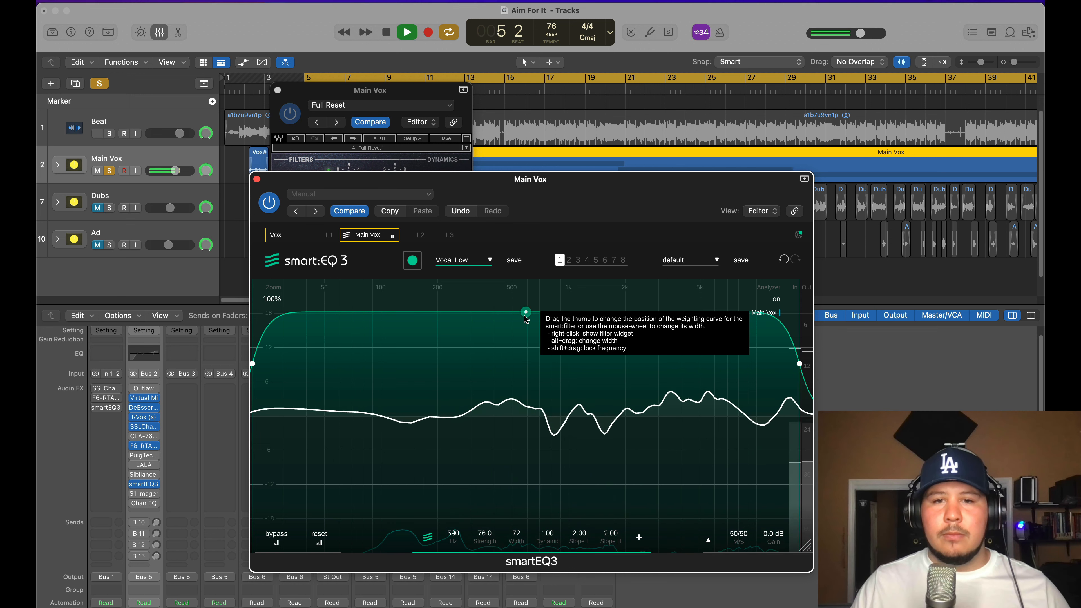
pyautogui.moveTo(525, 317); pyautogui.dragTo(524, 397)
pyautogui.press('space')
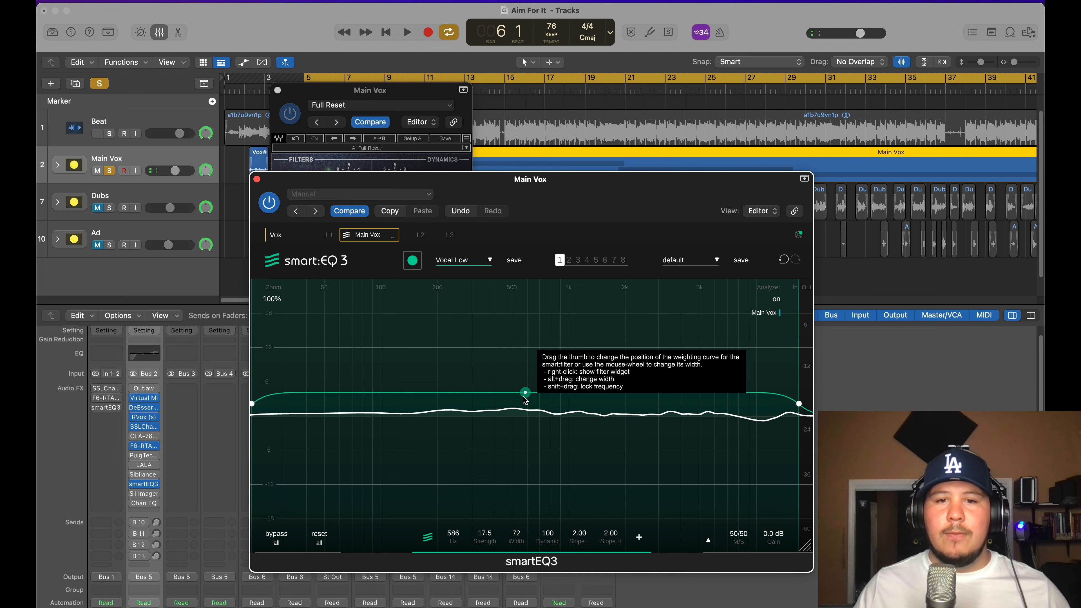
pyautogui.moveTo(526, 401)
pyautogui.mouseDown()
pyautogui.moveTo(516, 362)
pyautogui.moveTo(543, 345)
pyautogui.moveTo(548, 279)
pyautogui.moveTo(540, 393)
pyautogui.mouseUp()
pyautogui.press('space')
pyautogui.press('space')
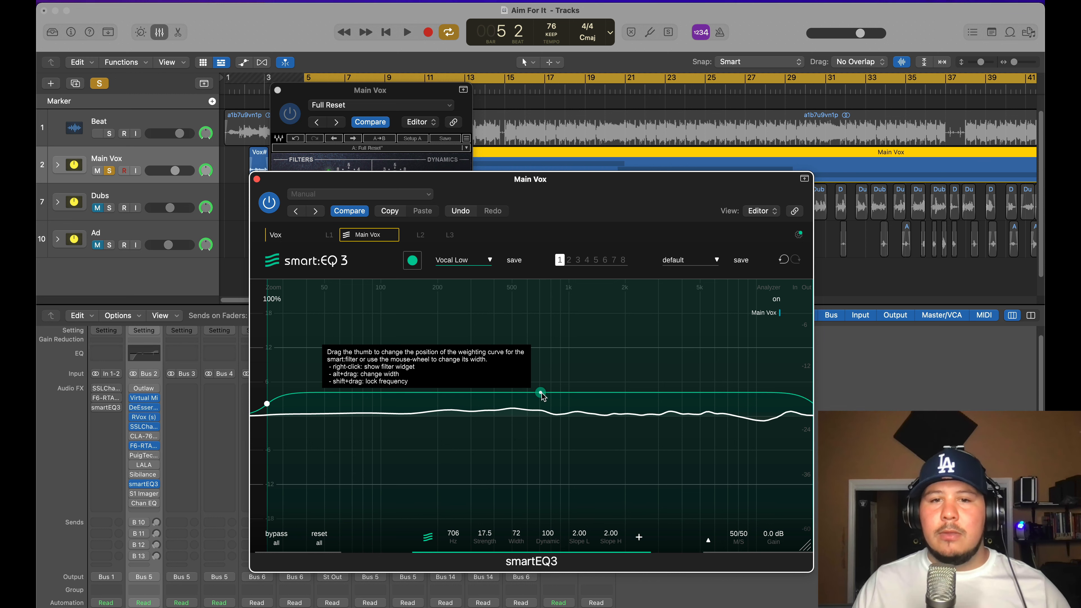
pyautogui.press('space')
pyautogui.moveTo(540, 394); pyautogui.dragTo(539, 396)
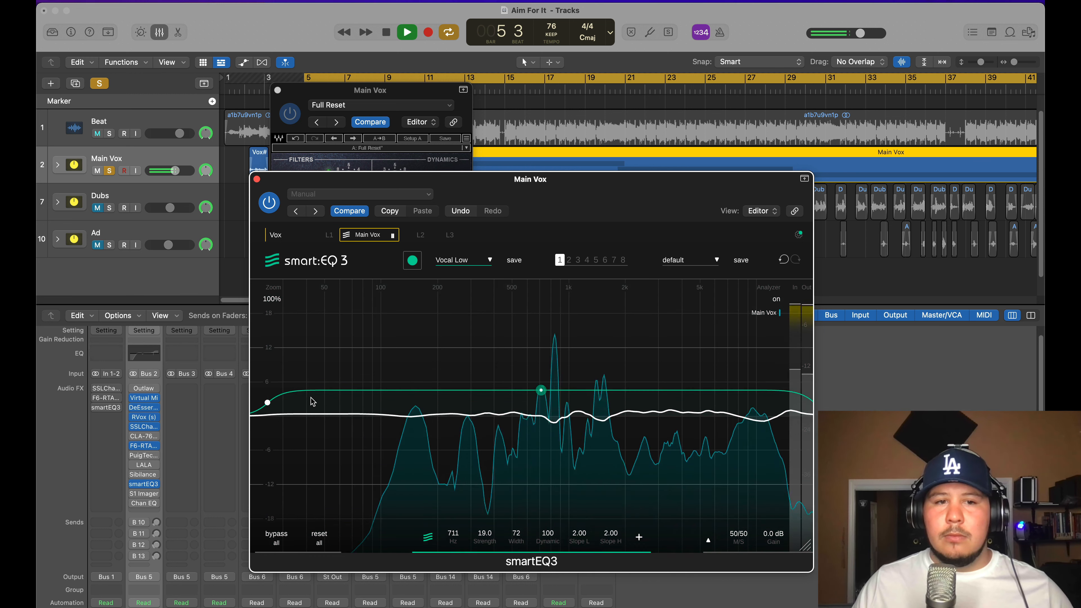
# Narrow the smart filter to width 50 centred at 1.5 kHz, and compare the vocal with smartEQ3 off and on.
pyautogui.moveTo(267, 403); pyautogui.dragTo(390, 415)
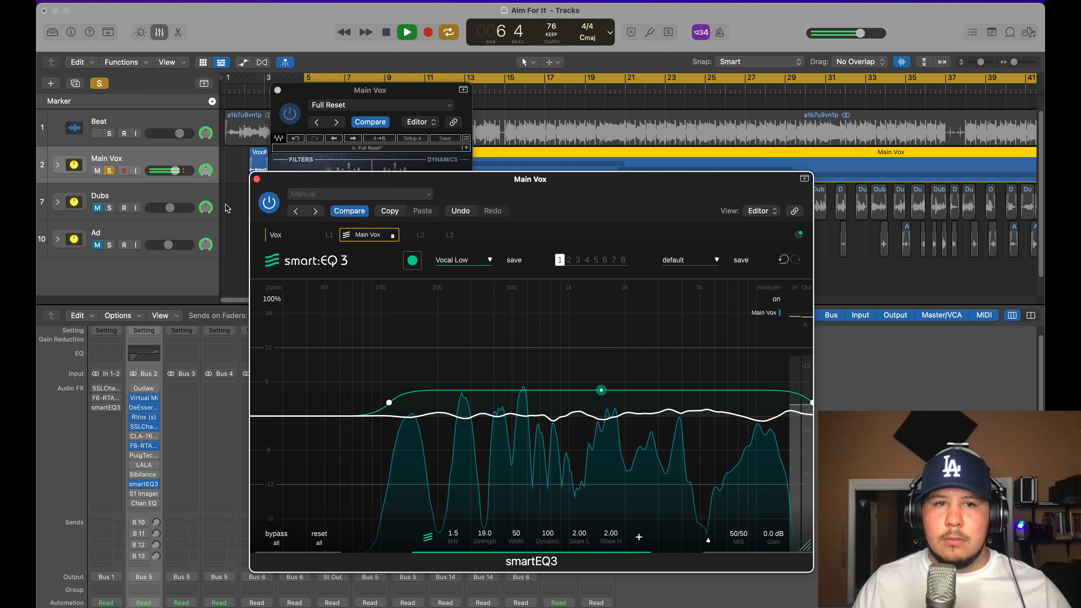
pyautogui.click(269, 203)
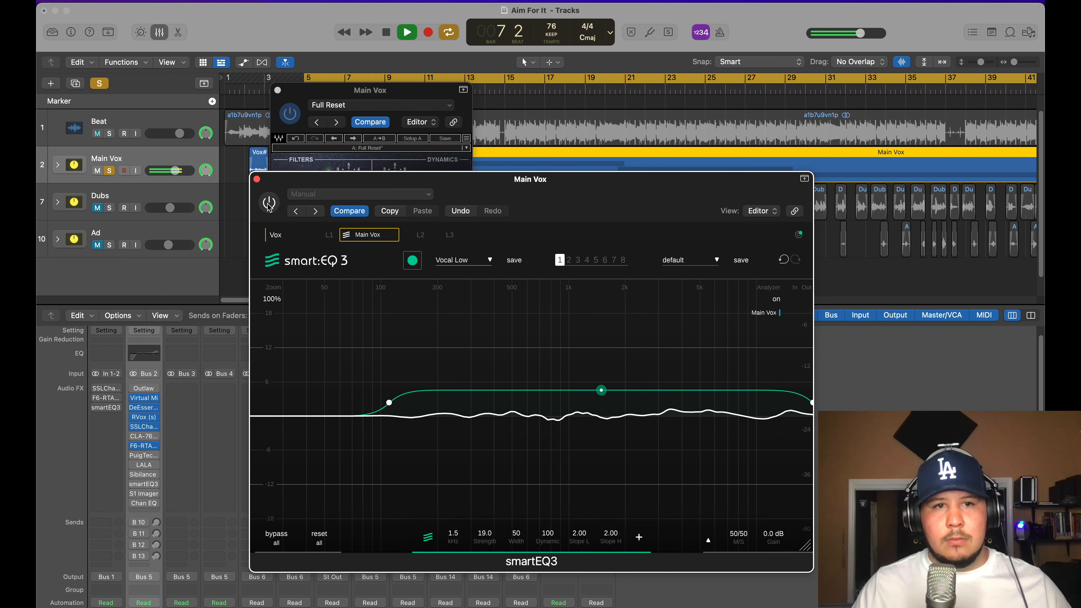
pyautogui.click(269, 204)
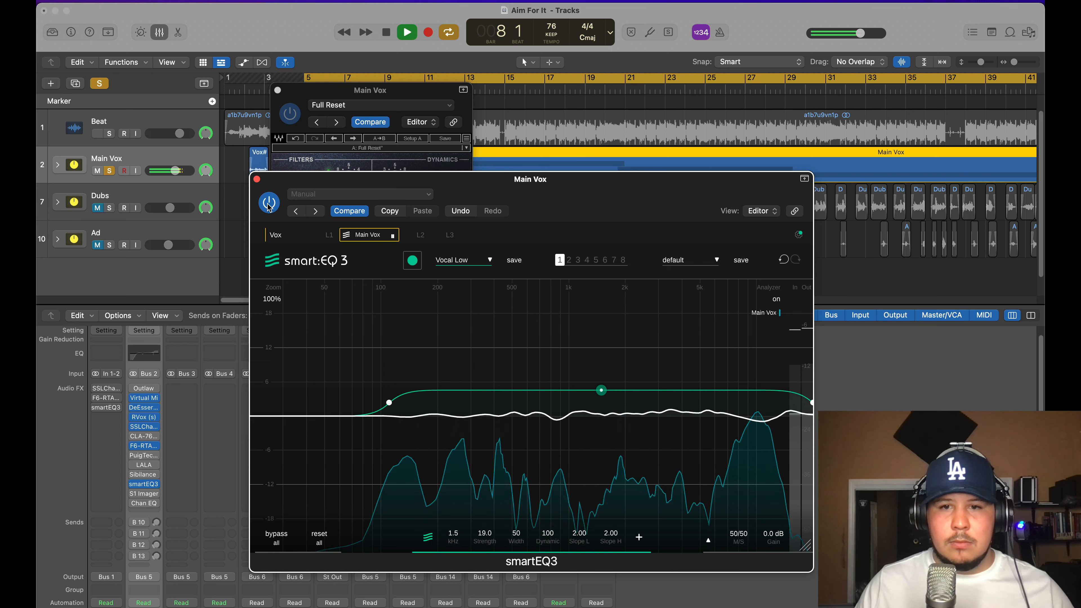
pyautogui.press('space')
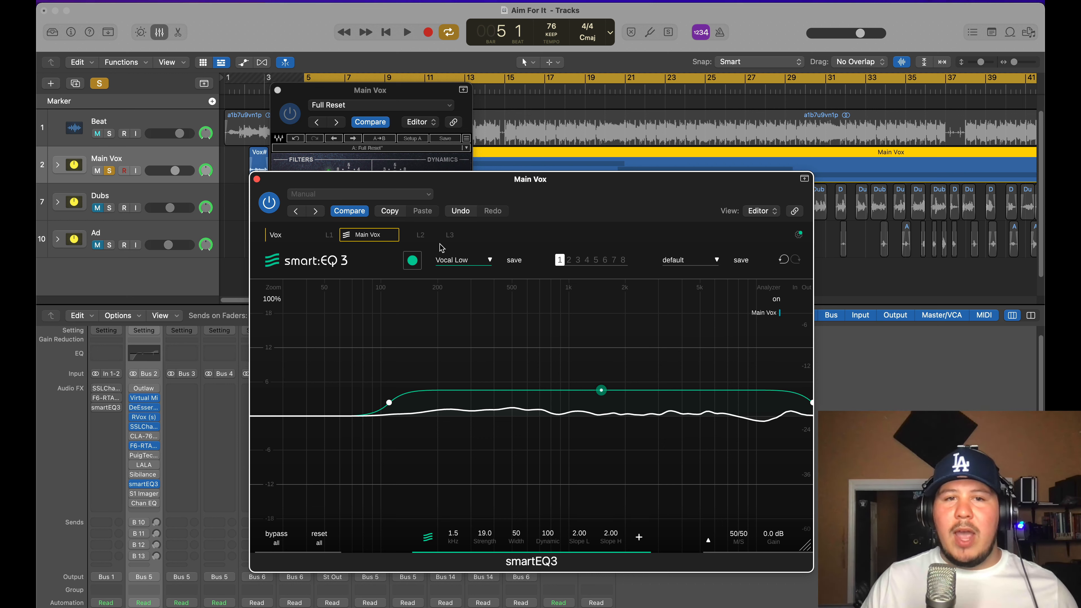
# Open the Beat track's smartEQ3 and dissolve its existing group.
pyautogui.click(117, 122)
pyautogui.click(96, 408)
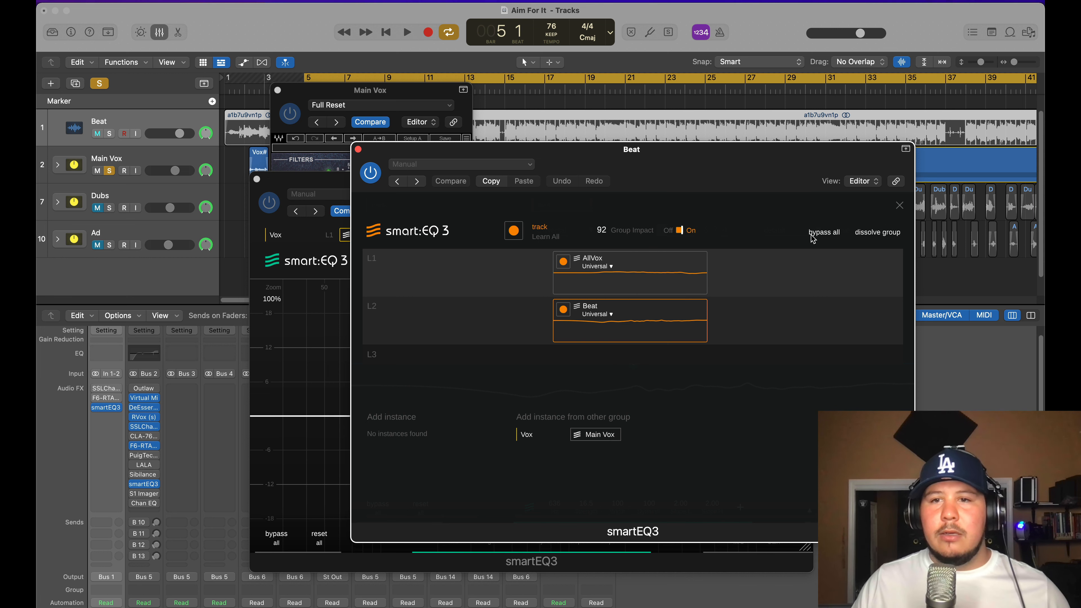
pyautogui.click(868, 232)
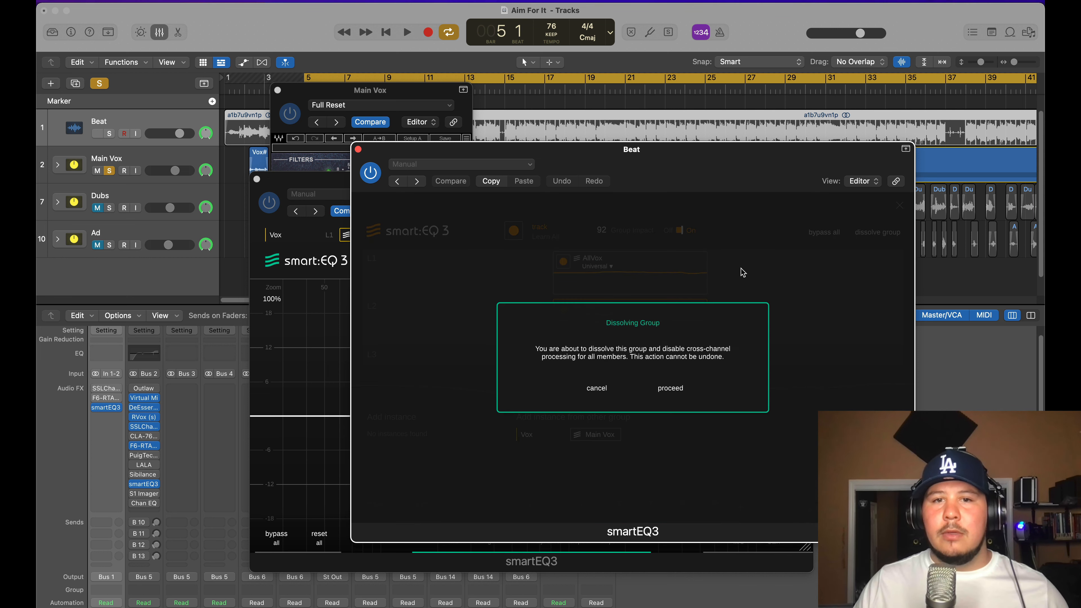
pyautogui.click(658, 381)
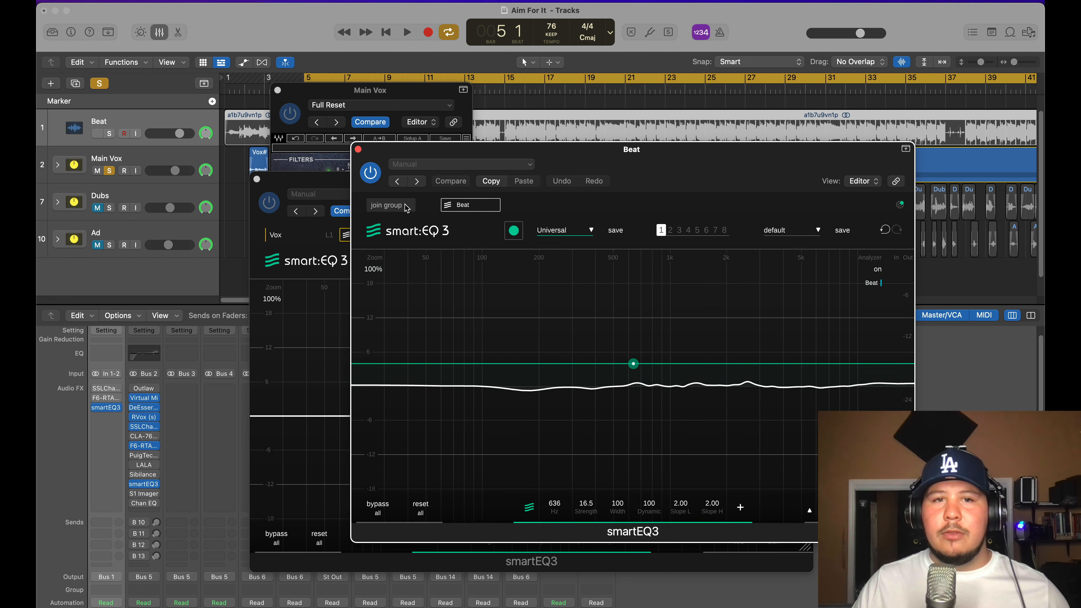
# Create a new smartEQ3 group named Beat from the Beat track's instance.
pyautogui.click(404, 206)
pyautogui.write('Beat')
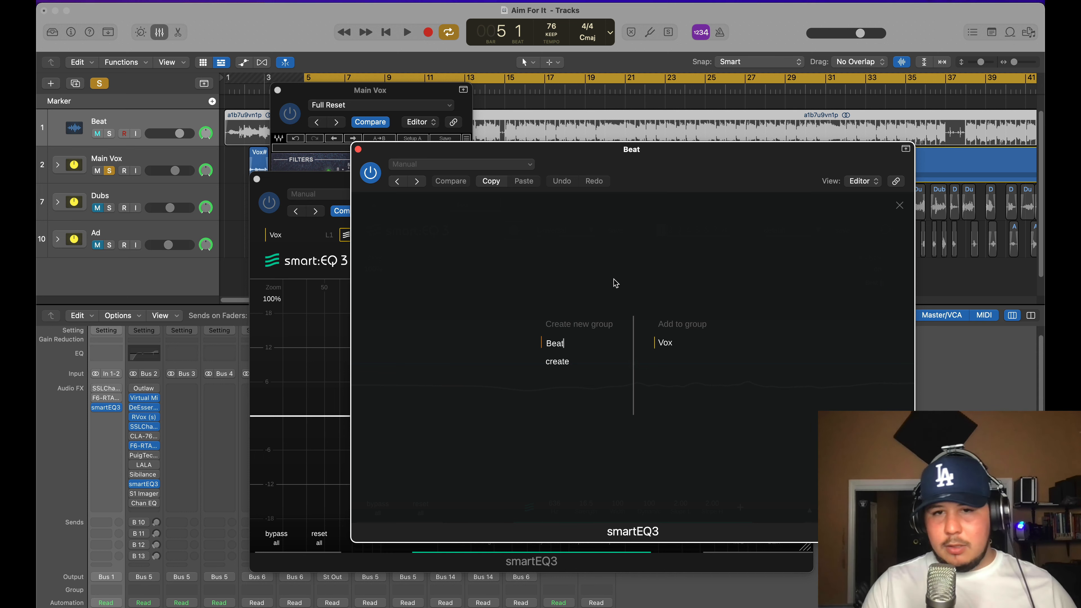
pyautogui.press('Return')
# Dissolve the Vox group in the Main Vox smartEQ3.
pyautogui.click(299, 281)
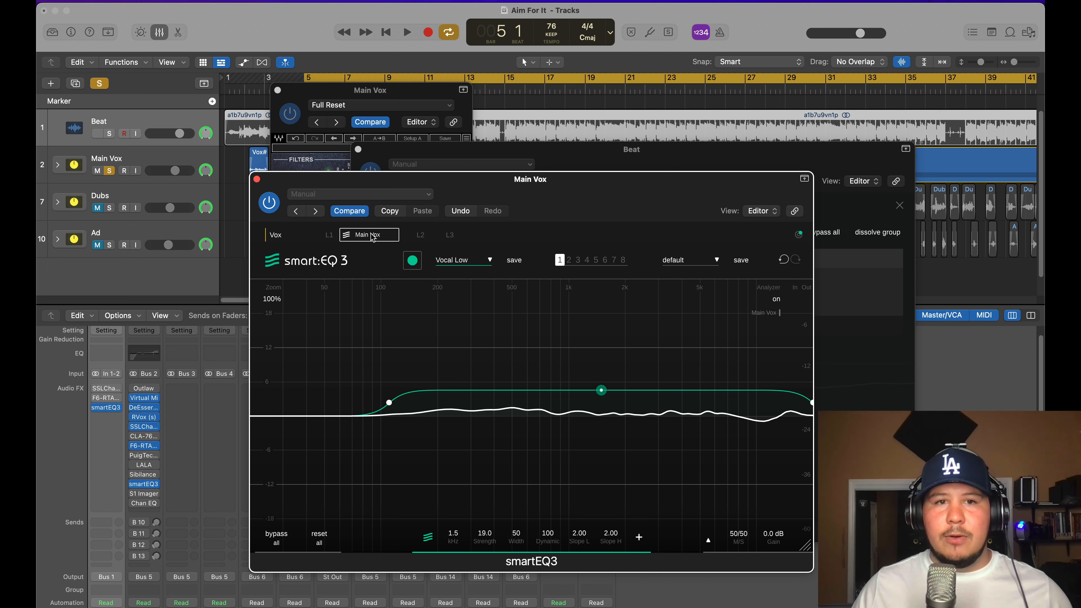
pyautogui.click(297, 237)
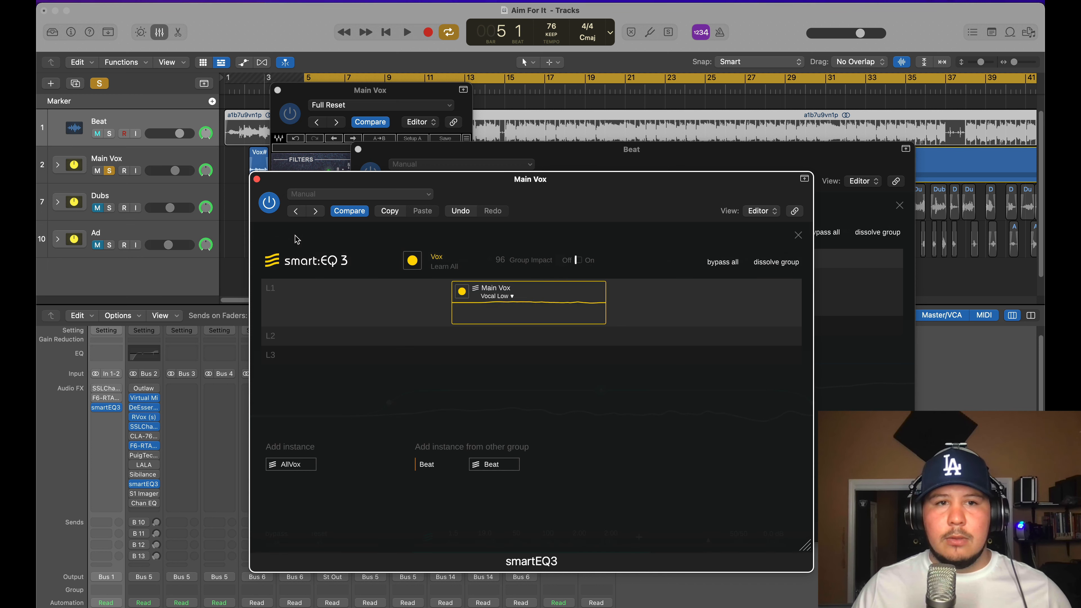
pyautogui.click(797, 237)
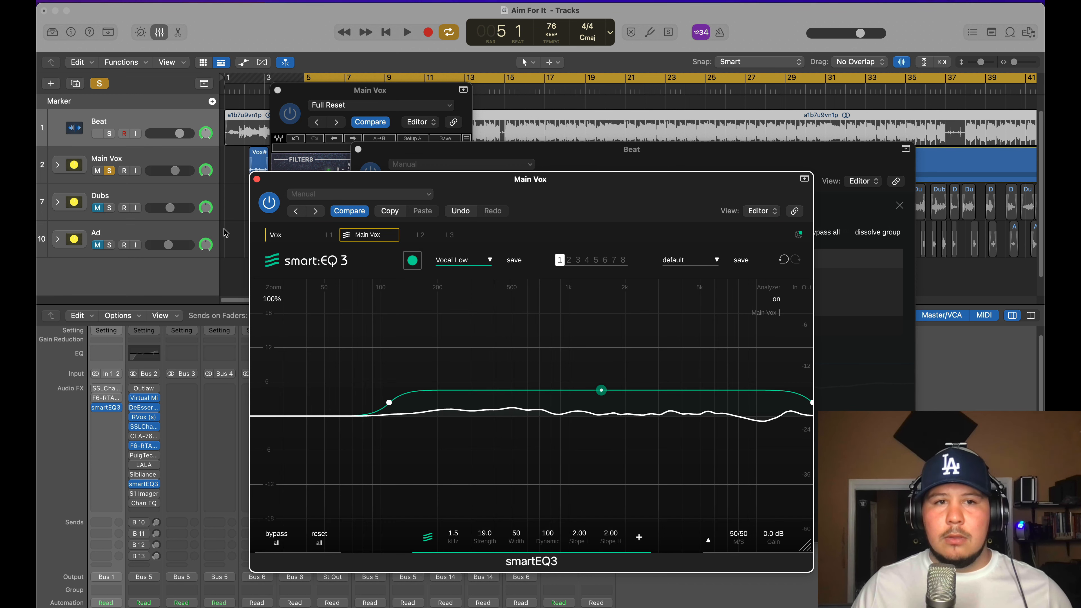
pyautogui.click(281, 236)
pyautogui.click(772, 265)
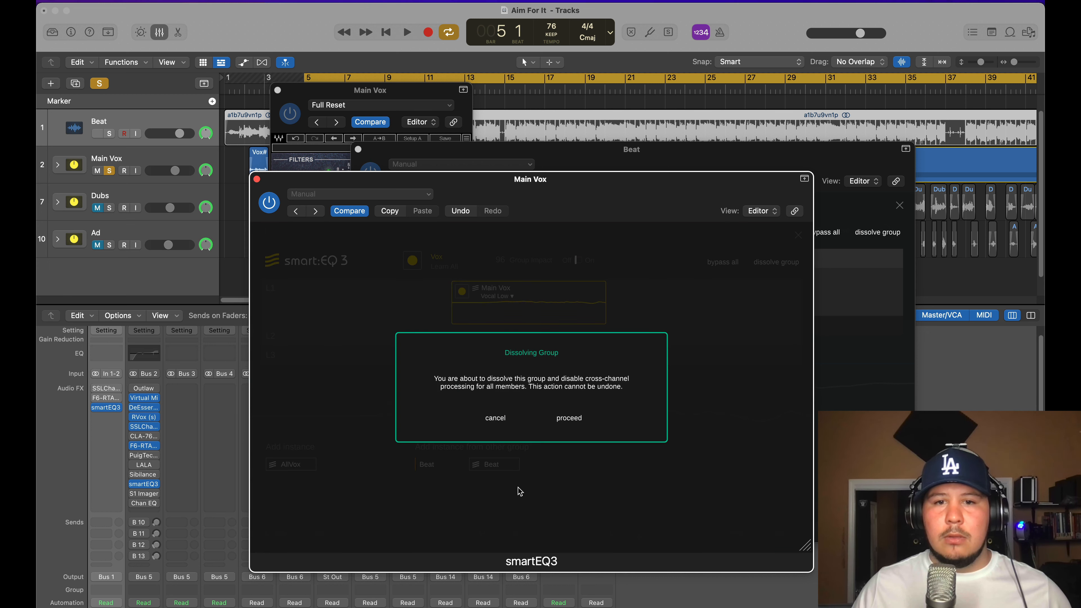
pyautogui.click(569, 417)
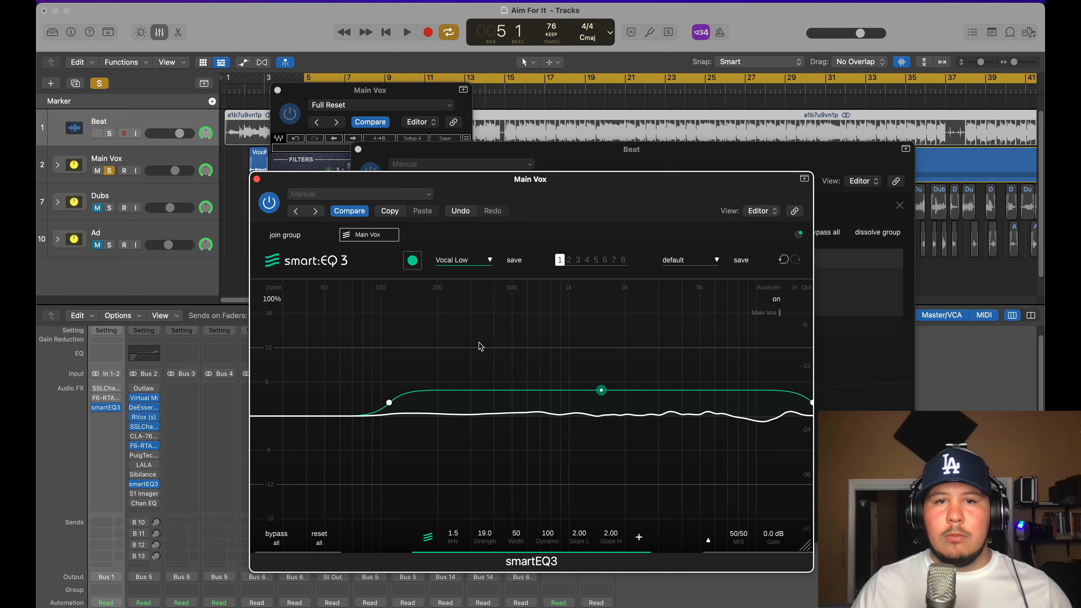
# Add the Main Vox smartEQ3 to the Beat group, with Main Vox on layer L1 and Beat on L2.
pyautogui.click(303, 243)
pyautogui.click(567, 373)
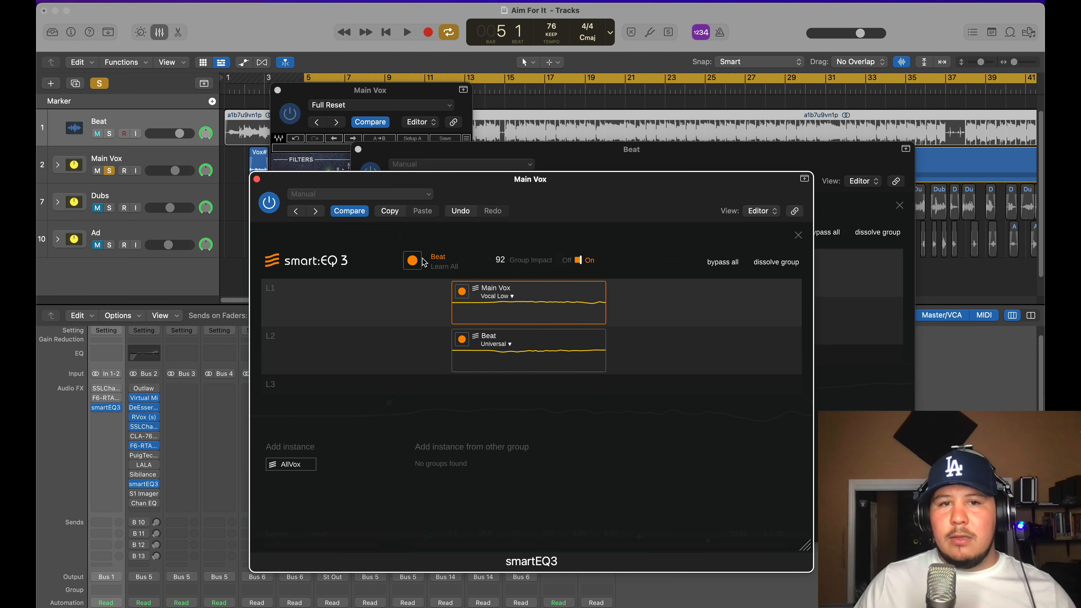
pyautogui.moveTo(552, 200); pyautogui.dragTo(522, 247)
# Solo the Beat track during playback and run Learn All for the Beat group.
pyautogui.press('space')
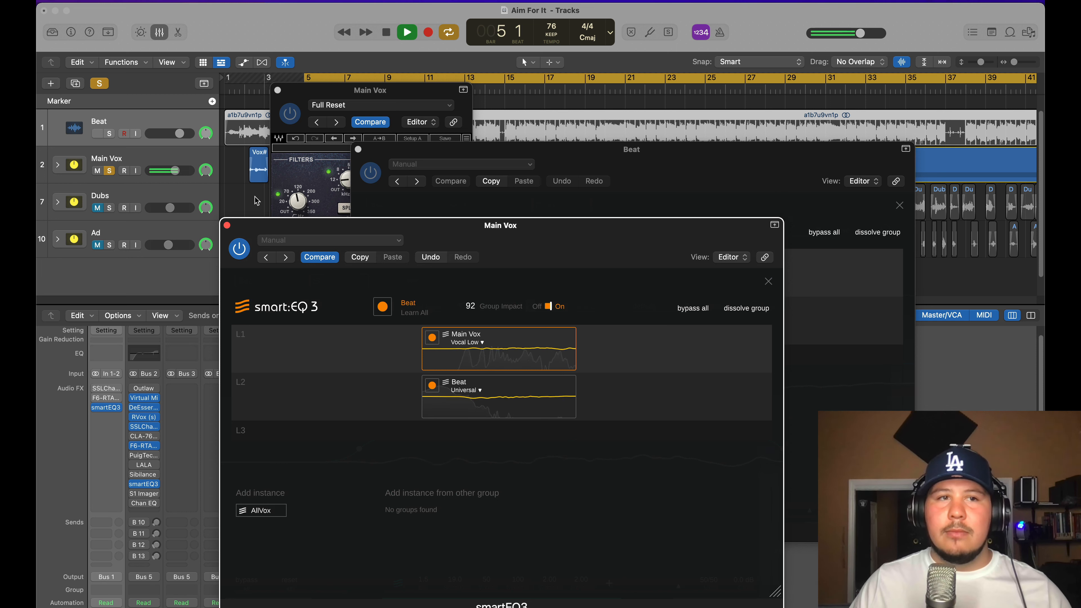
pyautogui.click(109, 133)
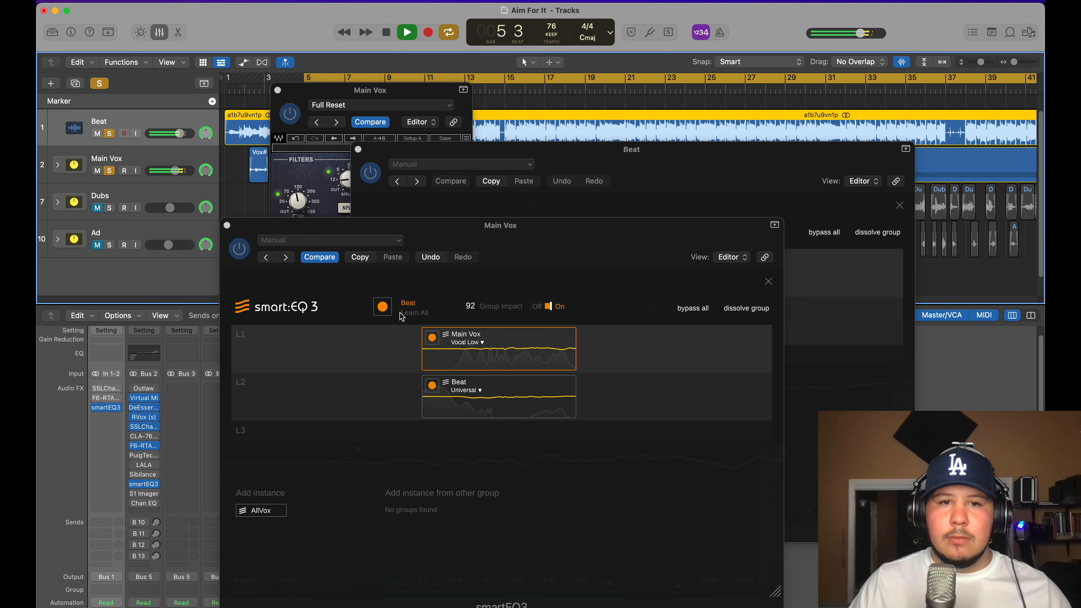
pyautogui.click(413, 312)
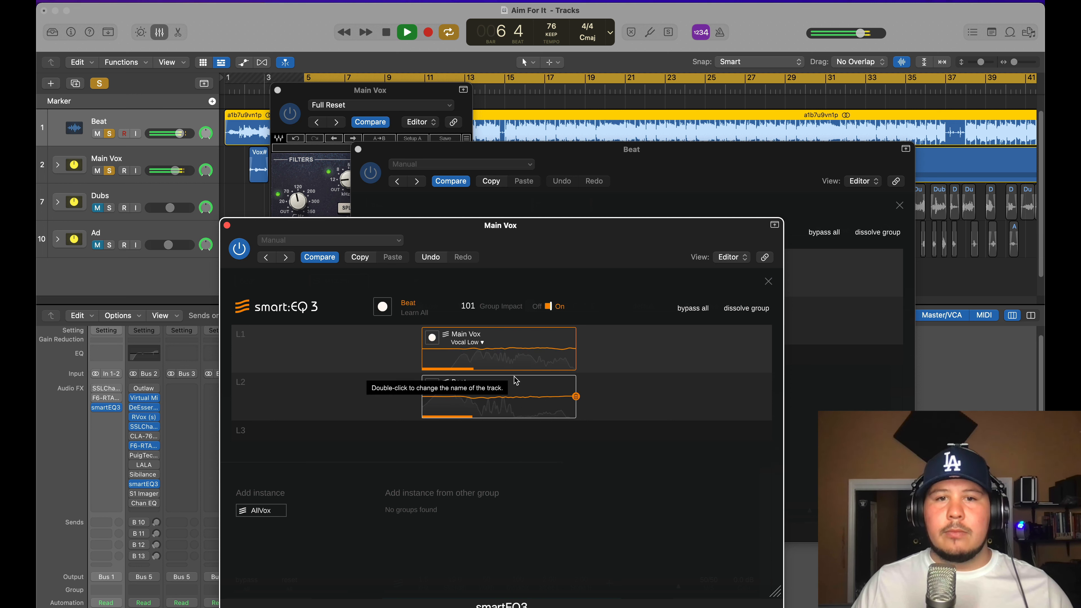
# Arrange the two smartEQ3 windows, return the Beat instance to its EQ display and overlay Main Vox in its analyzer.
pyautogui.moveTo(587, 232); pyautogui.dragTo(470, 238)
pyautogui.moveTo(679, 180); pyautogui.dragTo(764, 174)
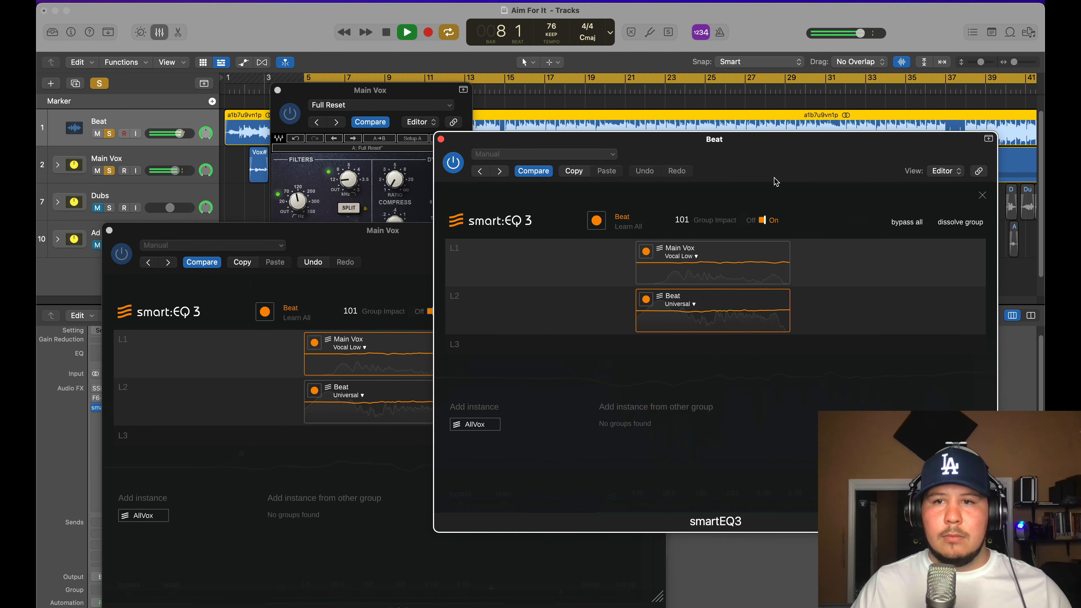
pyautogui.click(983, 196)
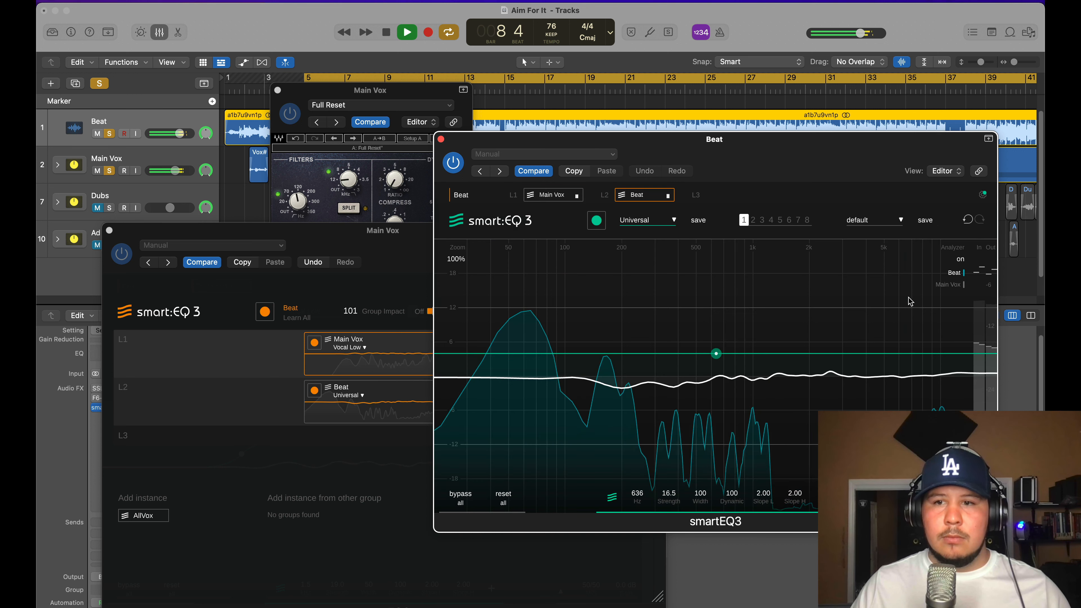
pyautogui.click(963, 285)
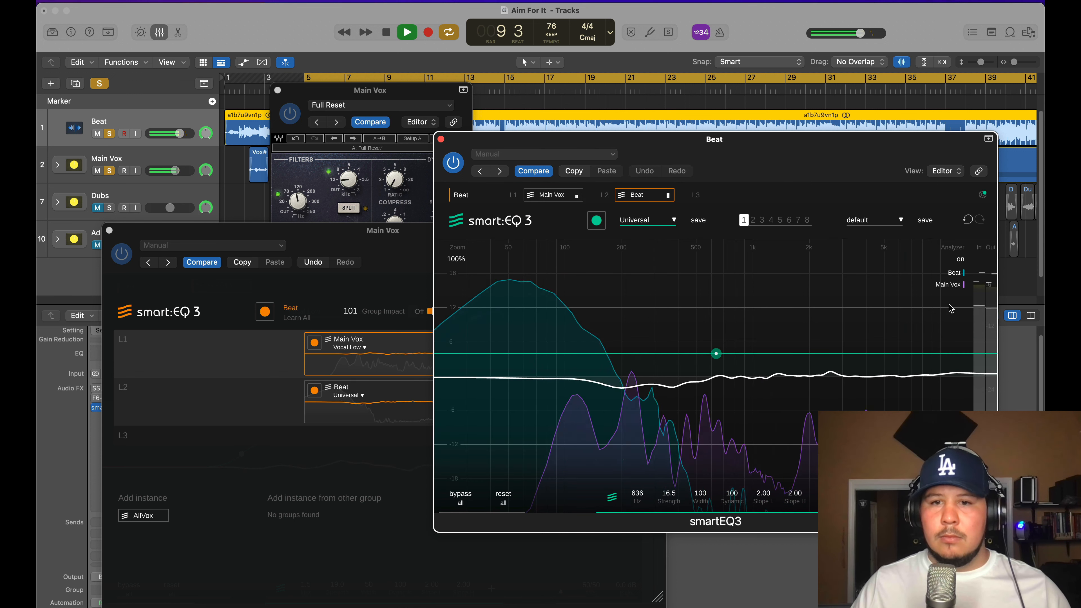
pyautogui.press('space')
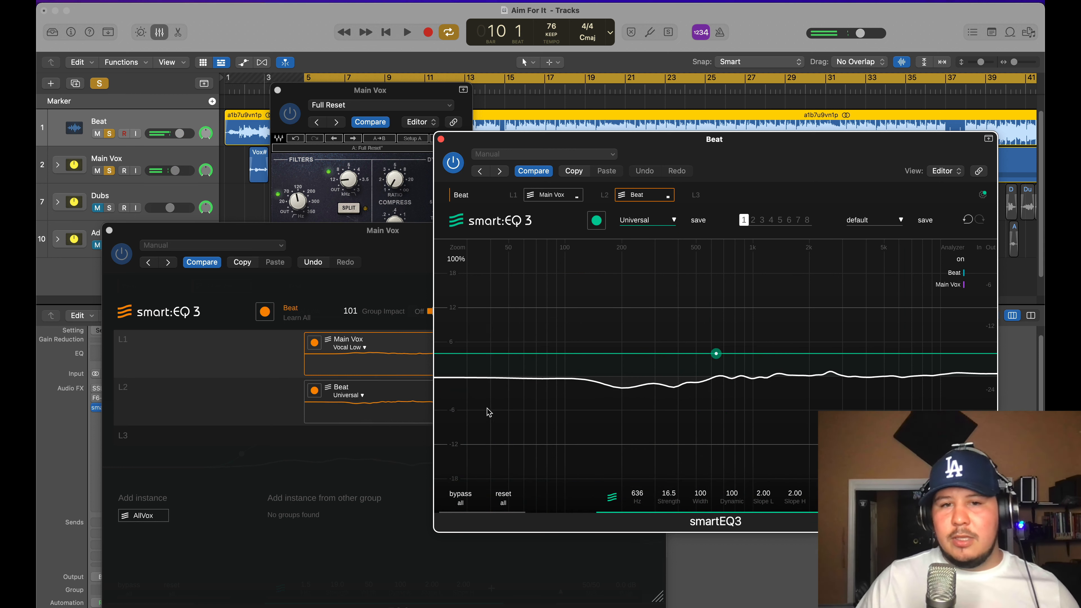
# Close the Main Vox smartEQ3, try the Beat smart filter at strength 36.5, and settle on strength 16.5 at 632 Hz.
pyautogui.click(109, 230)
pyautogui.click(108, 230)
pyautogui.press('space')
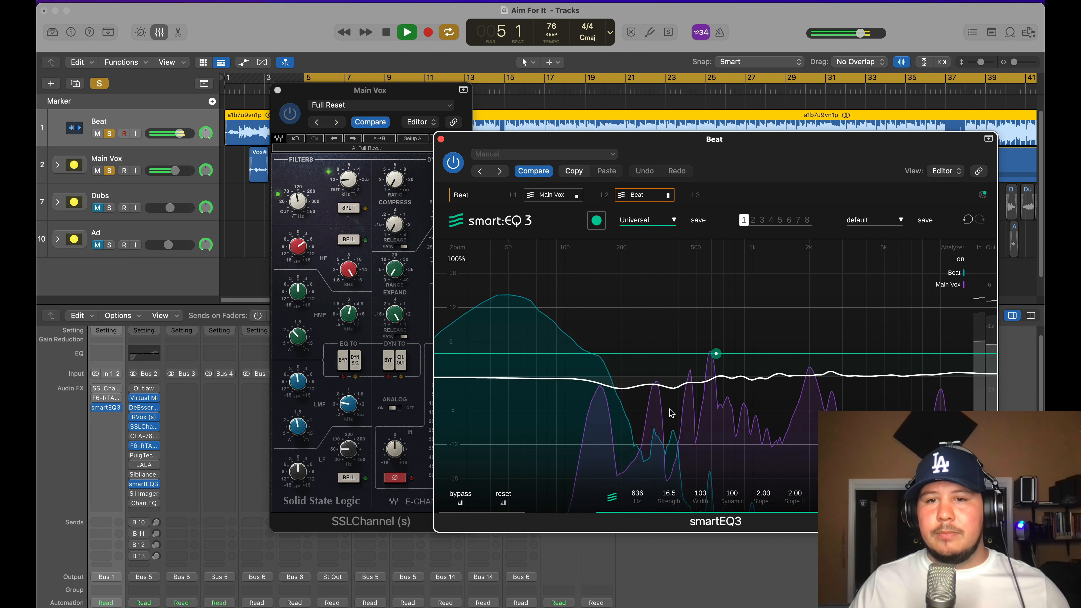
pyautogui.moveTo(716, 353); pyautogui.dragTo(714, 326)
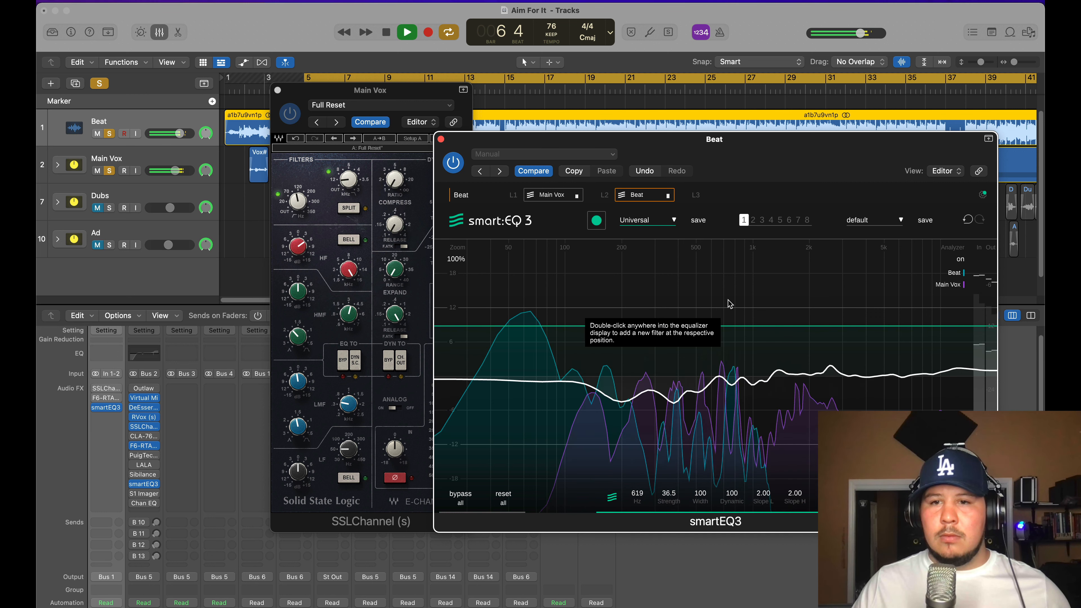
pyautogui.moveTo(714, 326); pyautogui.dragTo(721, 361)
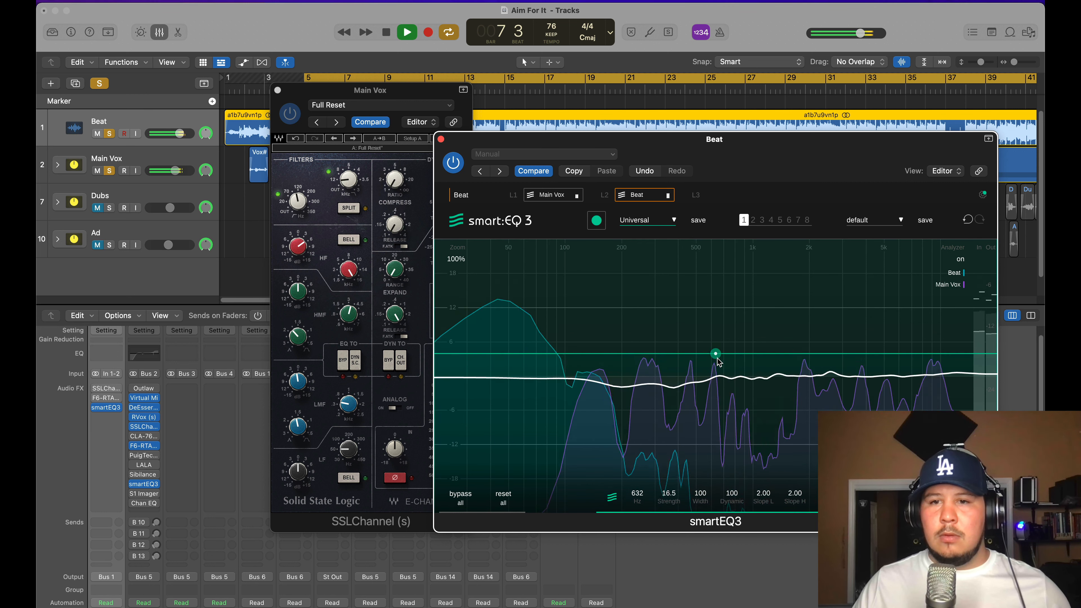
pyautogui.press('space')
# Close the Beat smartEQ3 and bring the Main Vox SSLChannel to the front.
pyautogui.moveTo(605, 194)
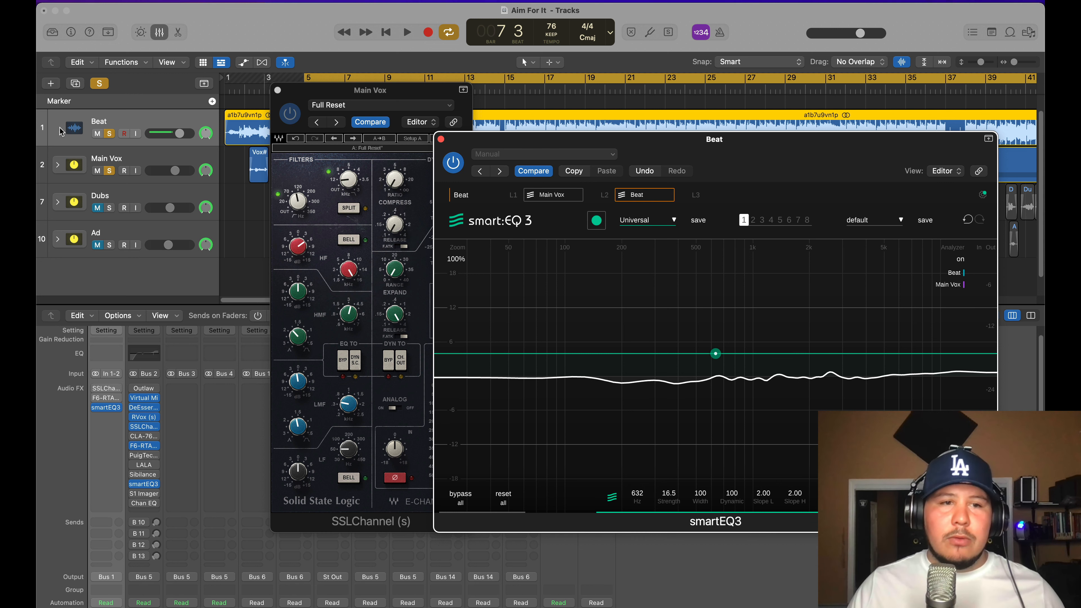
pyautogui.click(441, 138)
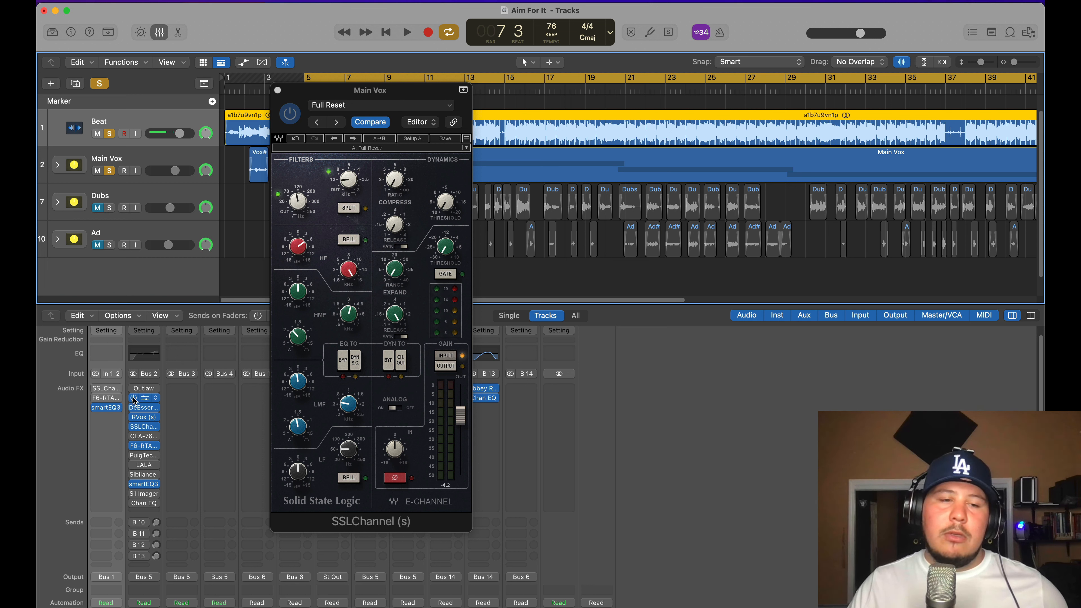
pyautogui.moveTo(301, 108); pyautogui.dragTo(353, 125)
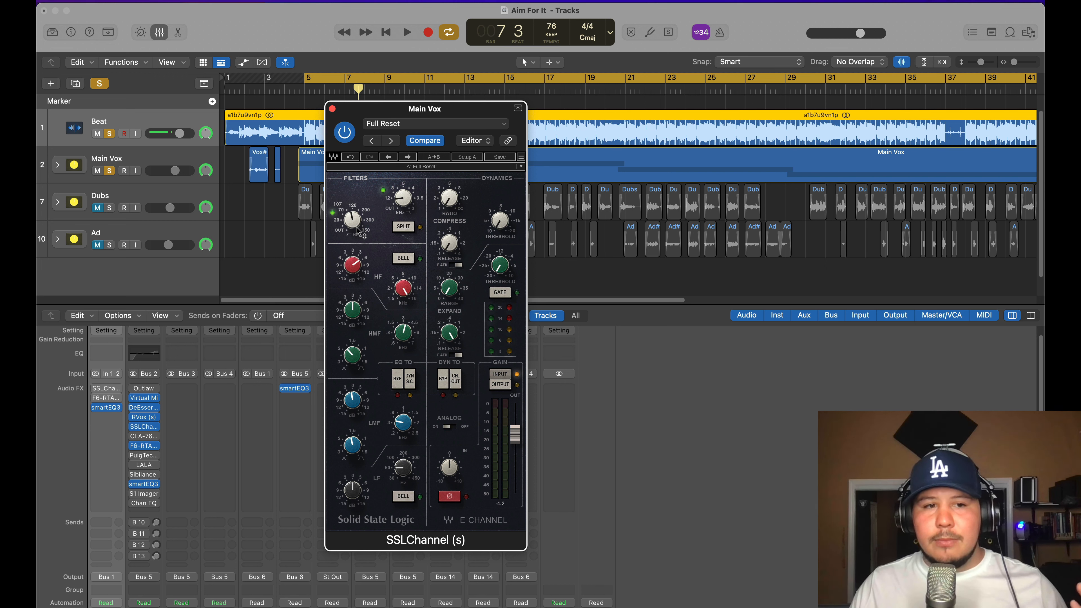
# Insert the Waves SSL EV2 Channel (s) plug-in in the first empty Audio FX slot of Main Vox.
pyautogui.click(147, 513)
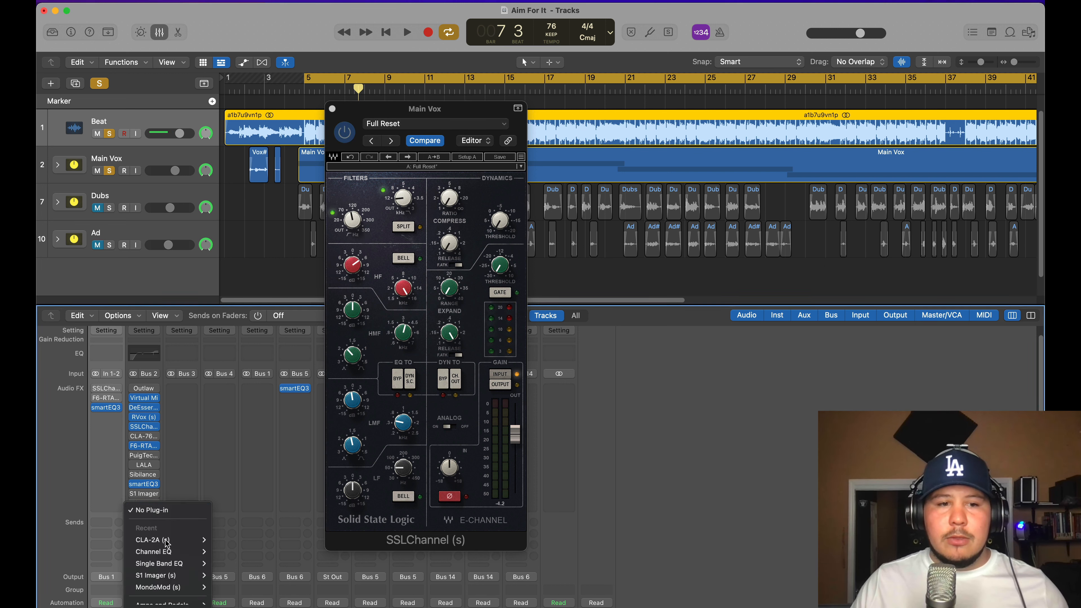
pyautogui.moveTo(154, 604)
pyautogui.moveTo(229, 605)
pyautogui.moveTo(389, 382)
pyautogui.scroll(-10, 380, 441)
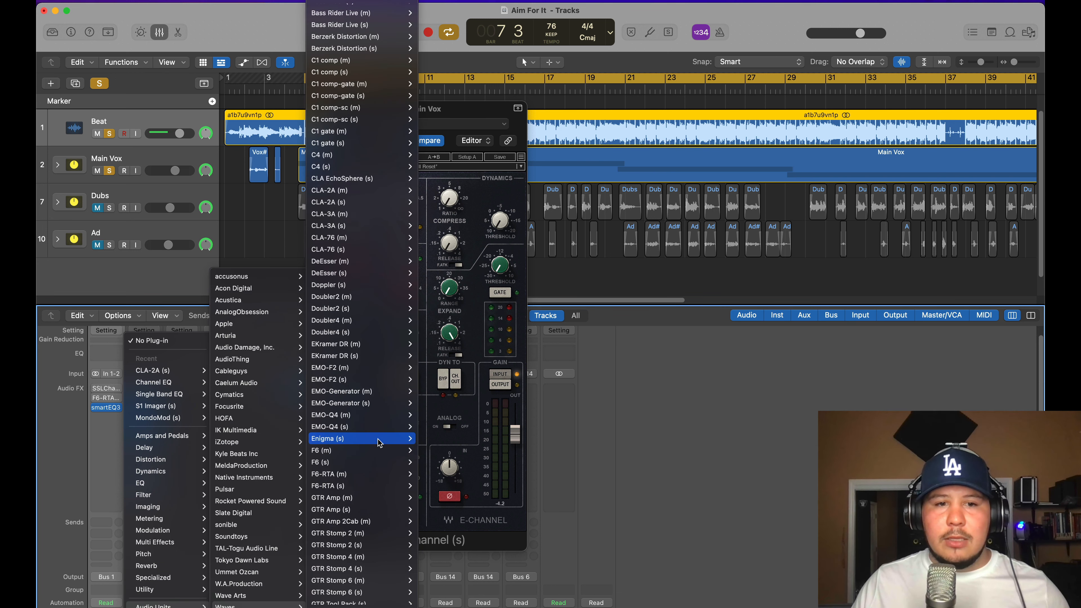
pyautogui.scroll(-10, 380, 442)
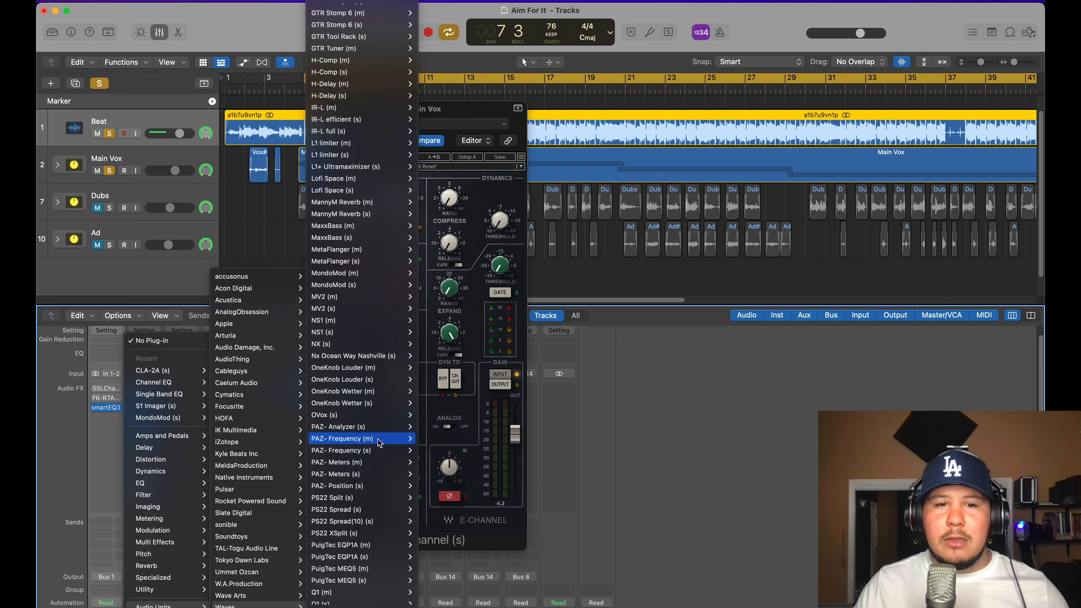
pyautogui.scroll(-10, 380, 443)
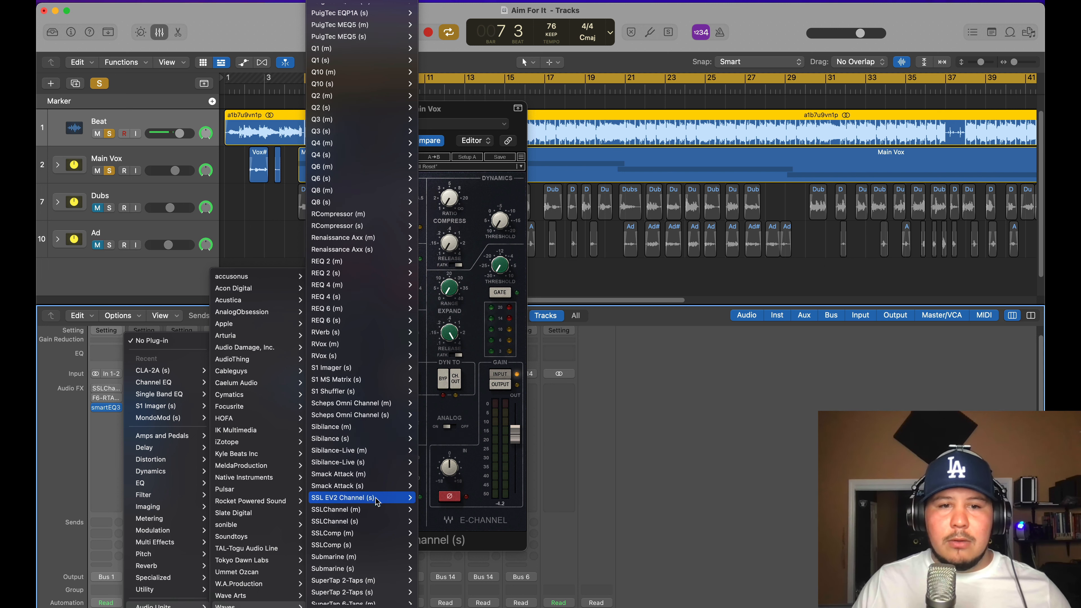
pyautogui.click(378, 497)
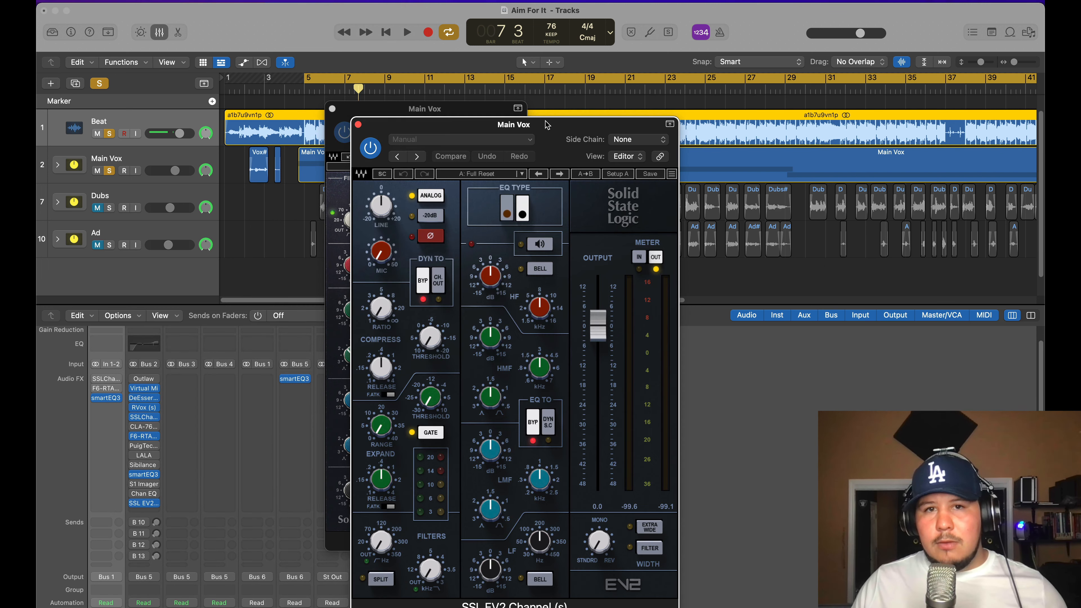
# Place the SSL EV2 Channel beside the SSLChannel, view its factory preset list and close its window.
pyautogui.moveTo(563, 133); pyautogui.dragTo(740, 104)
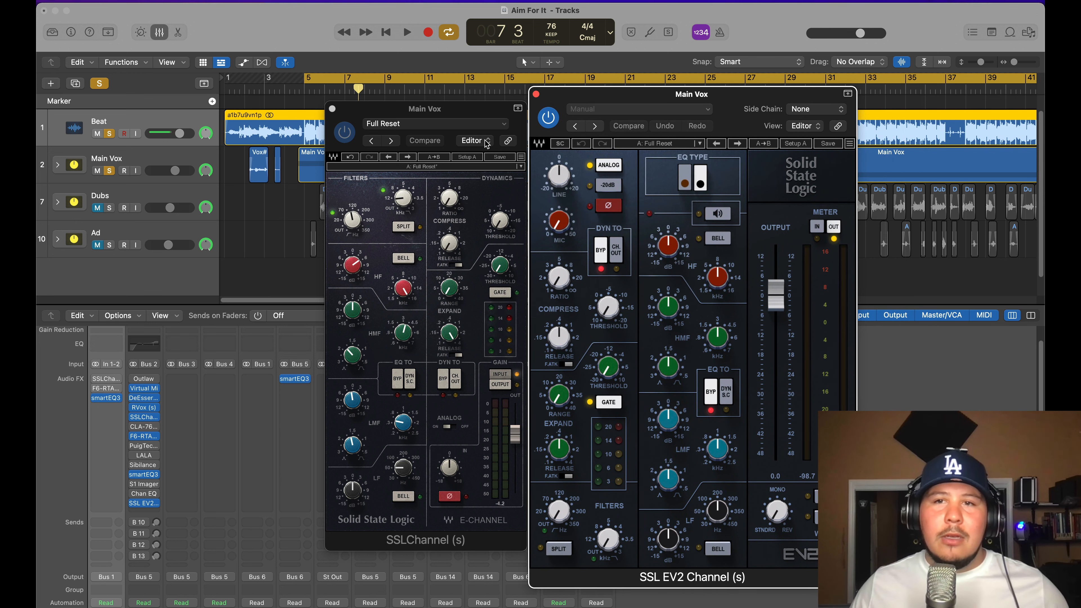
pyautogui.click(634, 145)
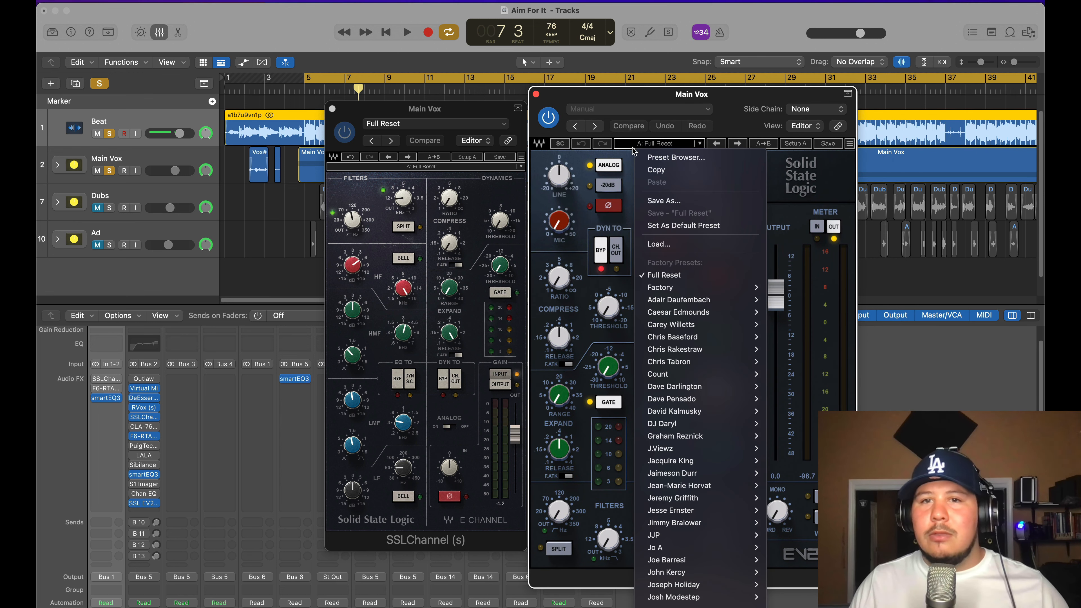
pyautogui.click(571, 163)
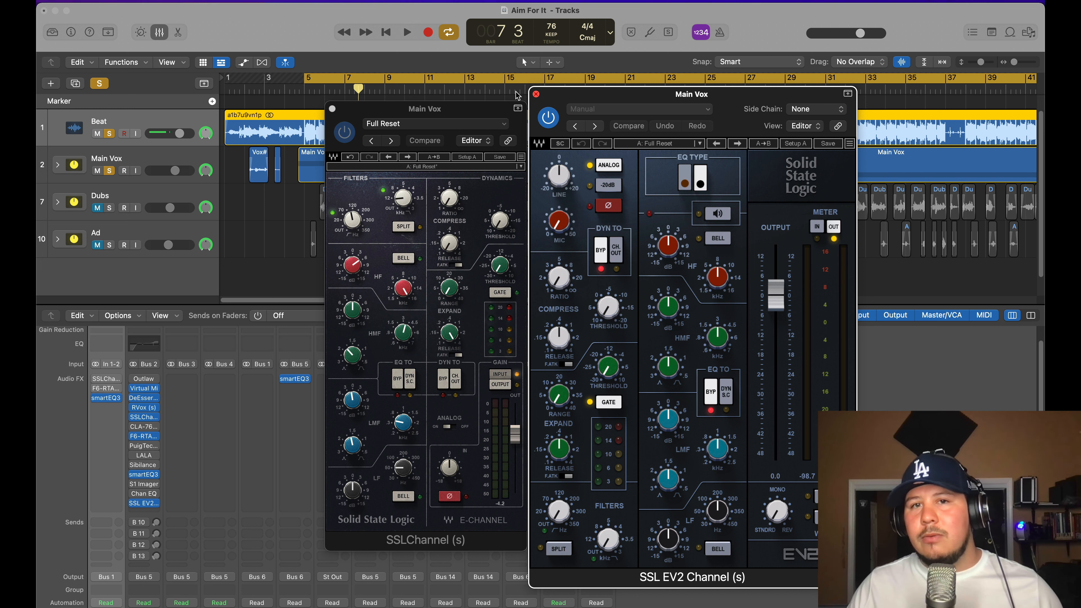
pyautogui.click(536, 94)
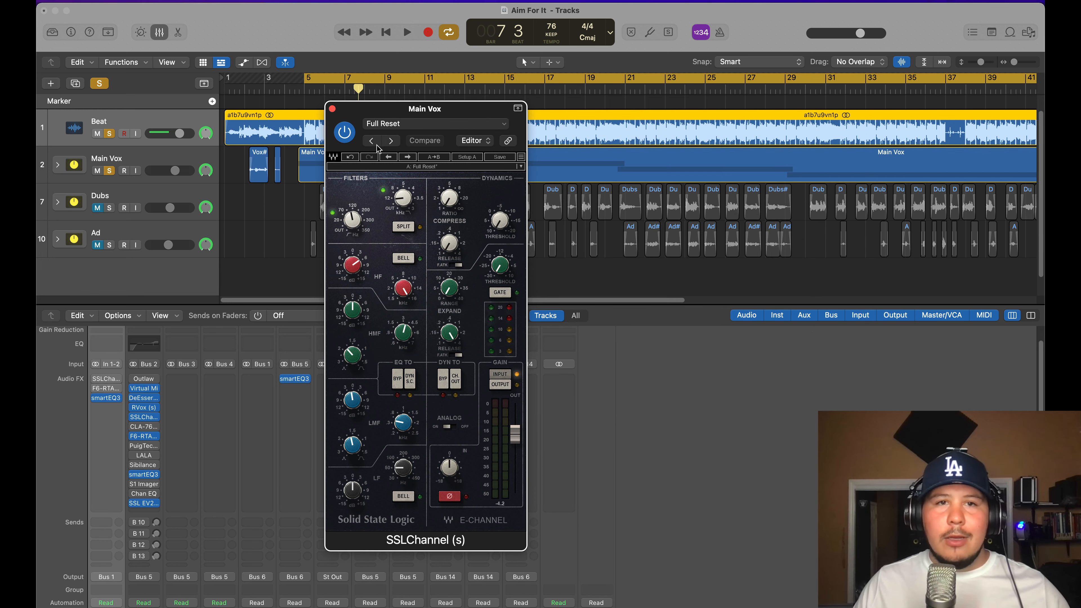
# Open the F6-RTA and PuigTec EQP1A of Main Vox and arrange them alongside the SSLChannel window for comparison.
pyautogui.moveTo(392, 118); pyautogui.dragTo(401, 121)
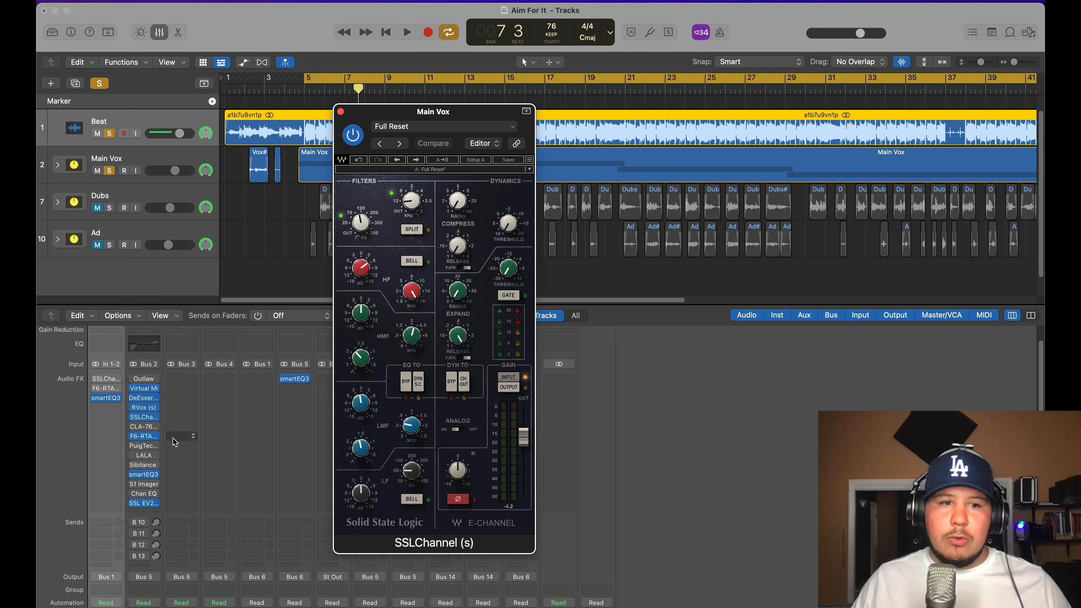
pyautogui.click(145, 437)
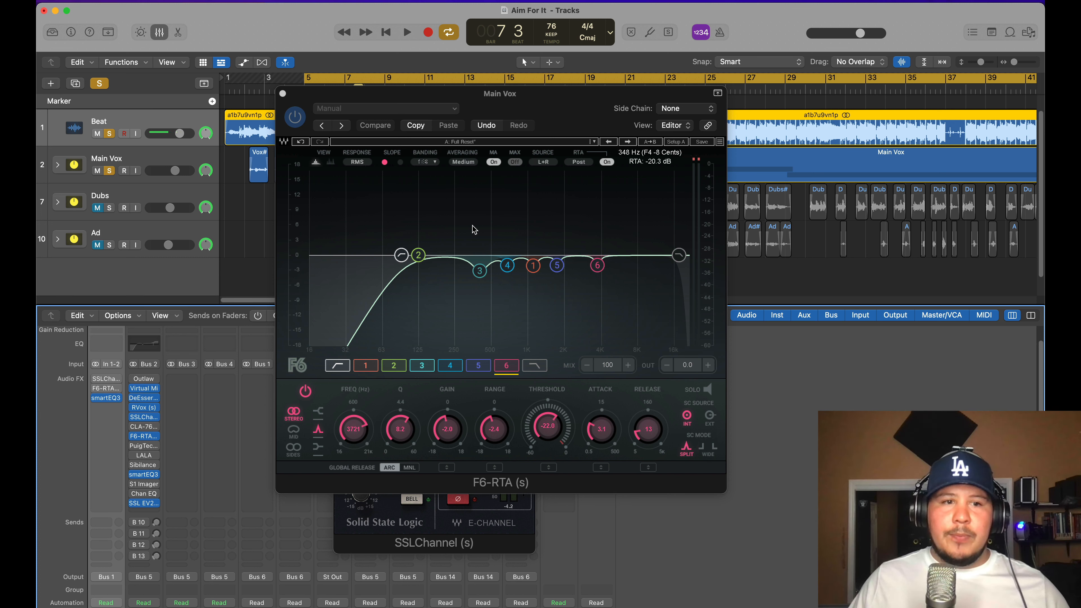
pyautogui.moveTo(149, 447)
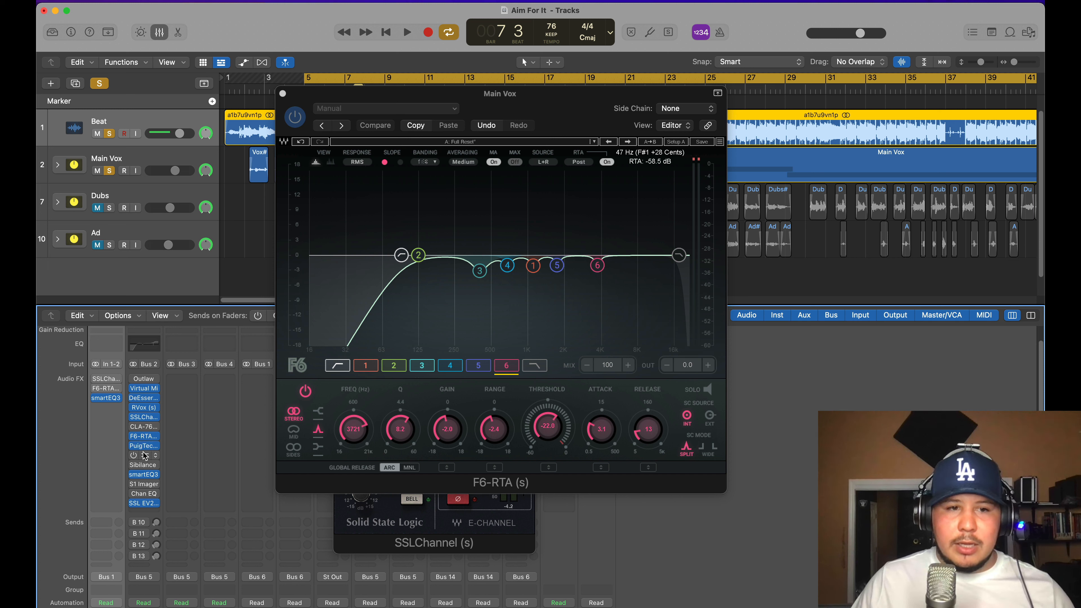
pyautogui.click(145, 446)
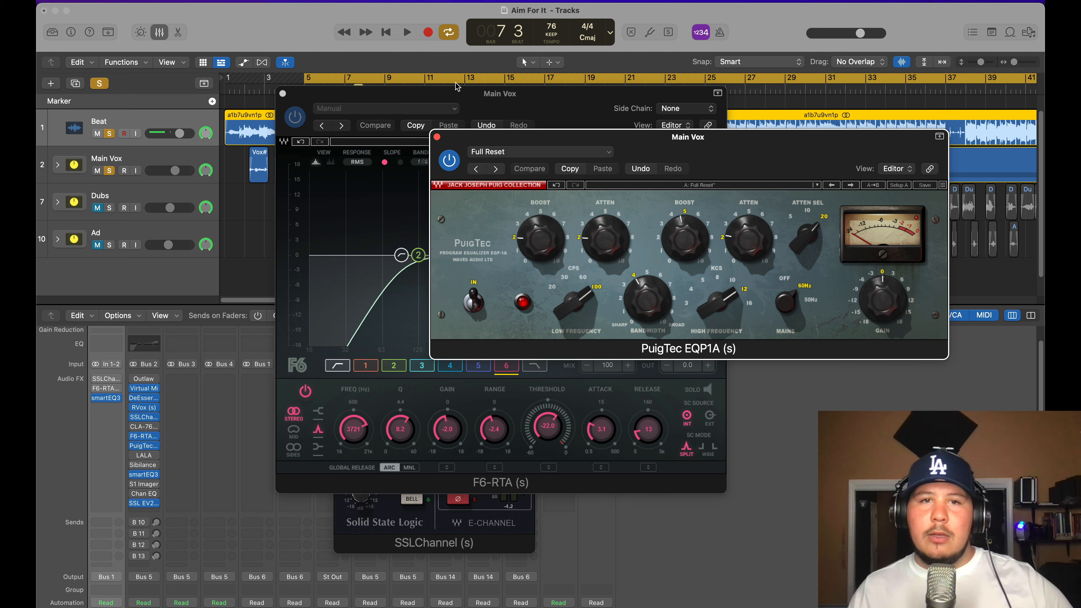
pyautogui.moveTo(470, 92); pyautogui.dragTo(520, 168)
pyautogui.moveTo(453, 116); pyautogui.dragTo(205, 48)
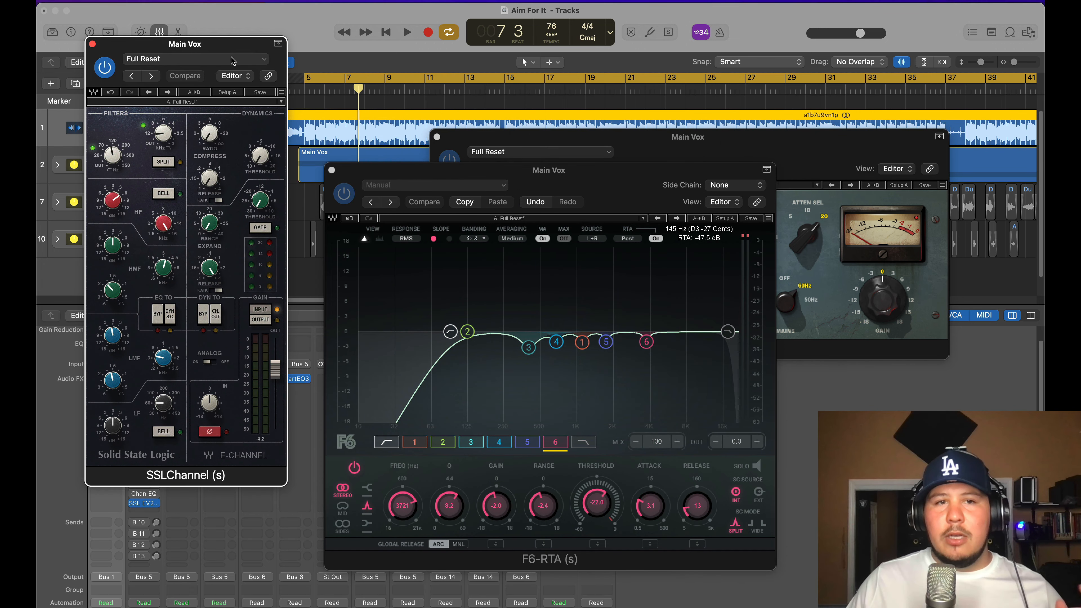
pyautogui.moveTo(439, 170); pyautogui.dragTo(415, 154)
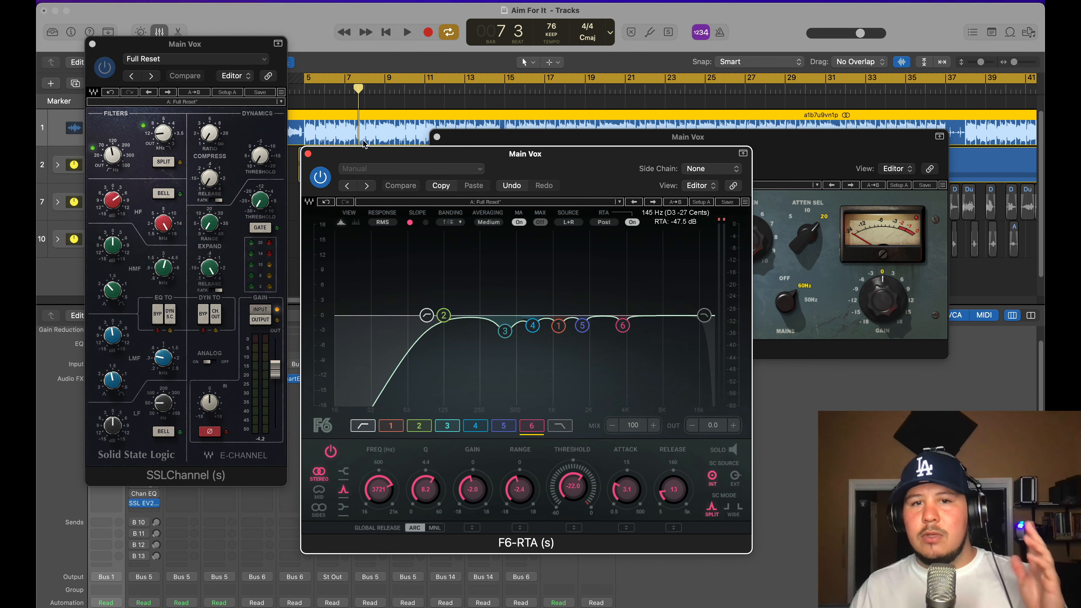
pyautogui.click(692, 143)
pyautogui.moveTo(692, 143); pyautogui.dragTo(743, 172)
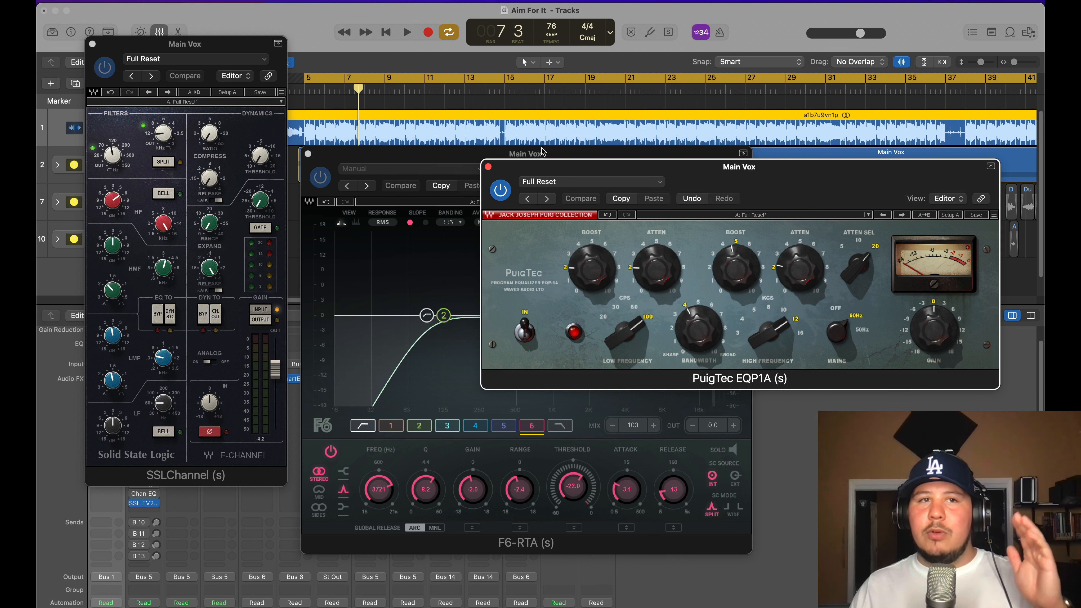
pyautogui.moveTo(192, 42); pyautogui.dragTo(280, 11)
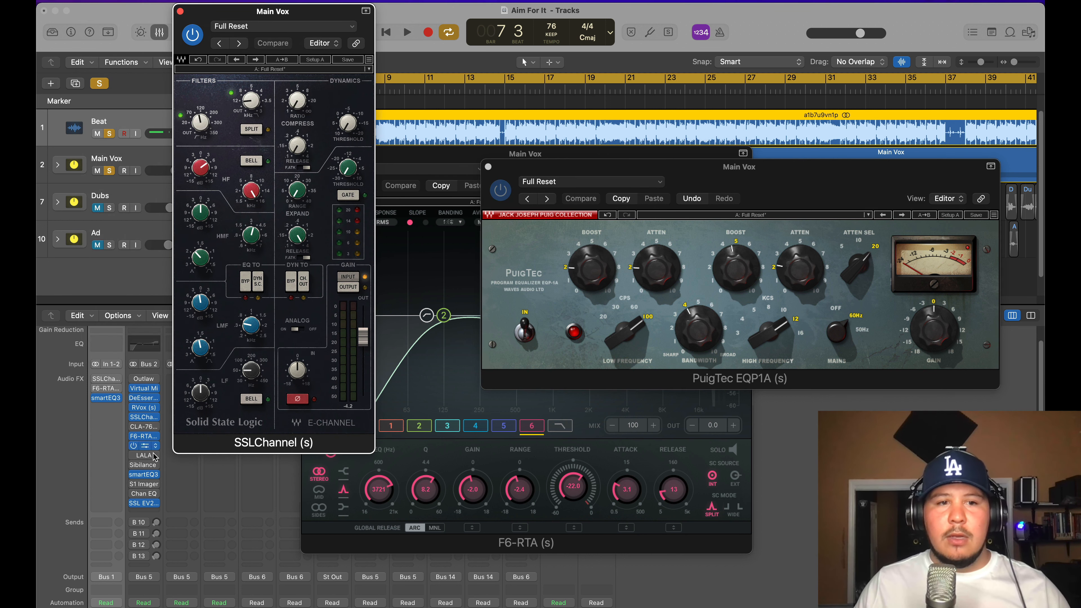
# Open the Main Vox smartEQ3, switch from its group view to the EQ display, and close all plug-in windows.
pyautogui.click(143, 475)
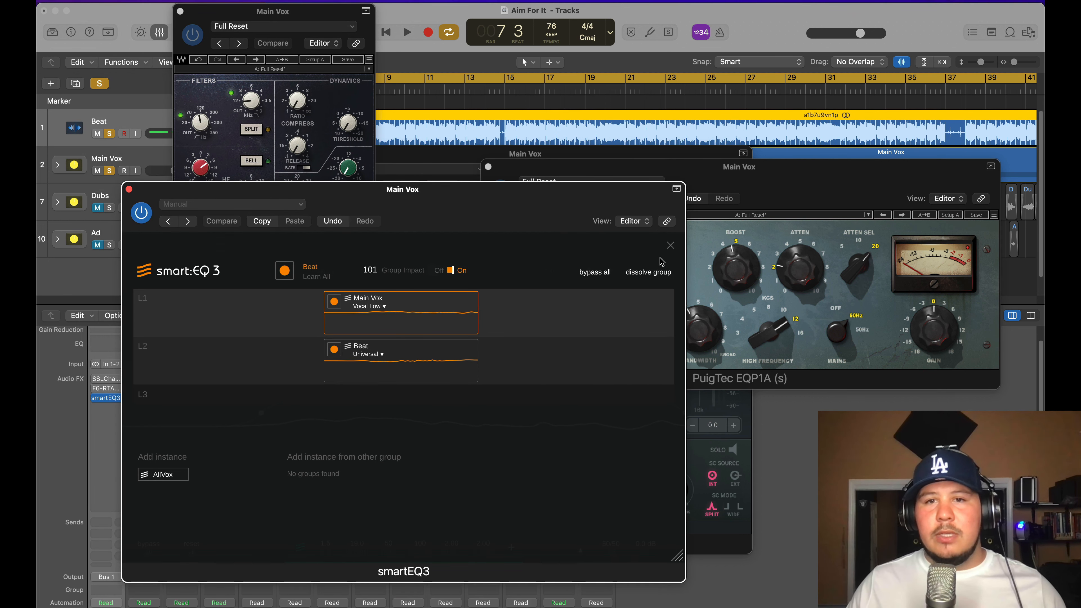
pyautogui.click(669, 246)
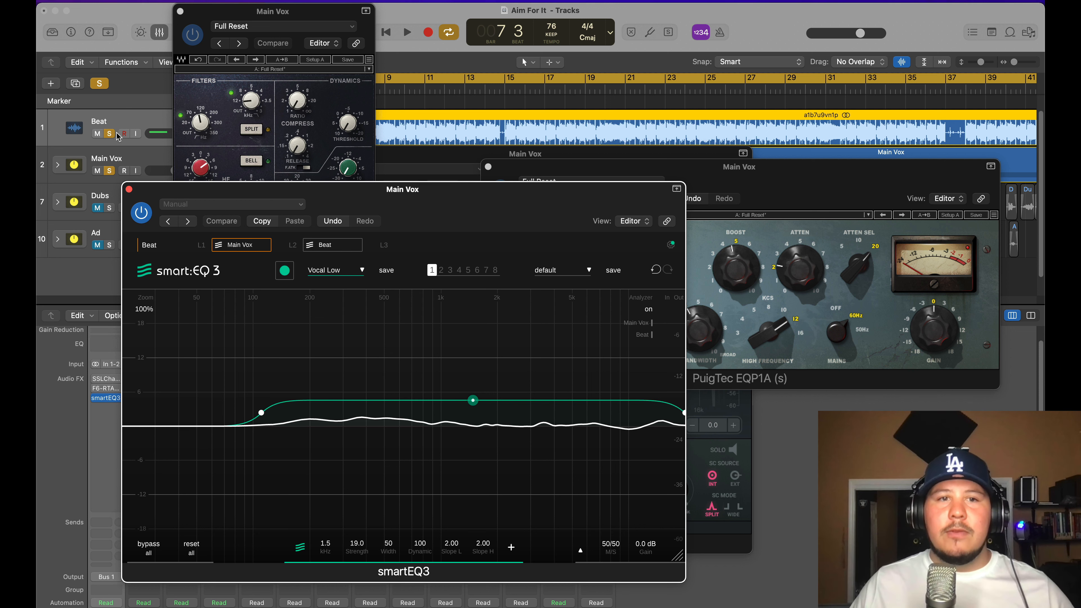
pyautogui.click(129, 189)
pyautogui.click(488, 162)
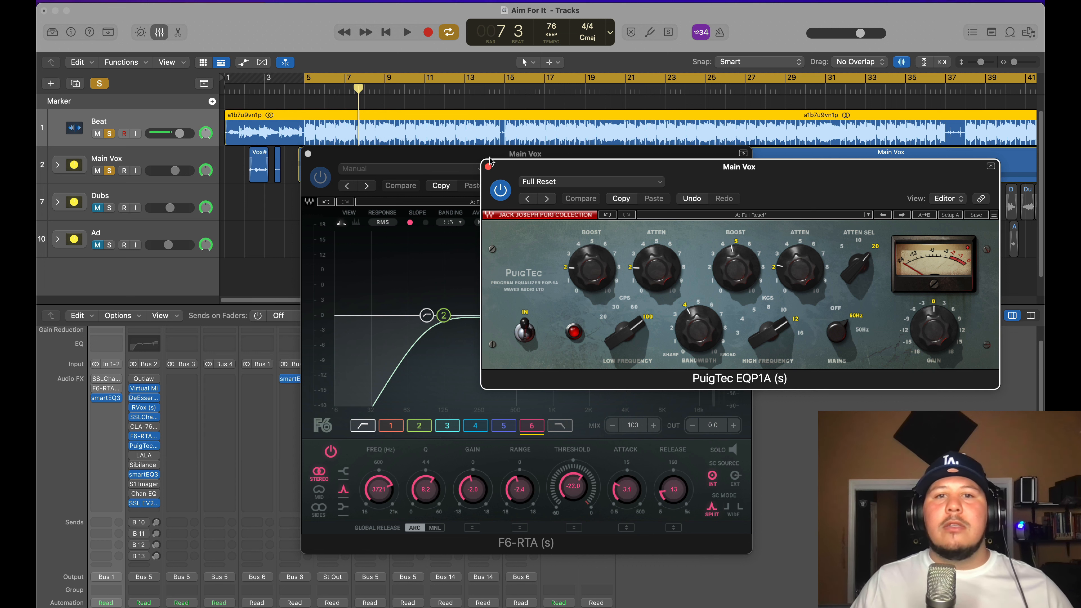
pyautogui.click(488, 166)
pyautogui.click(307, 154)
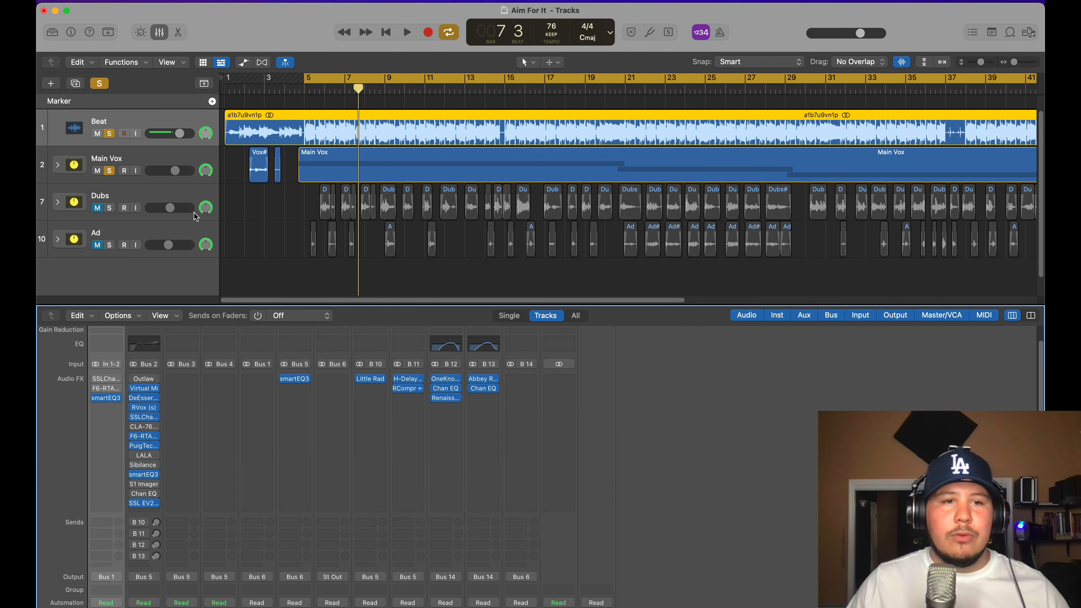
# View the Channel EQ of Main Vox clear of the track headers, select the Ad track and close the EQ window.
pyautogui.click(143, 343)
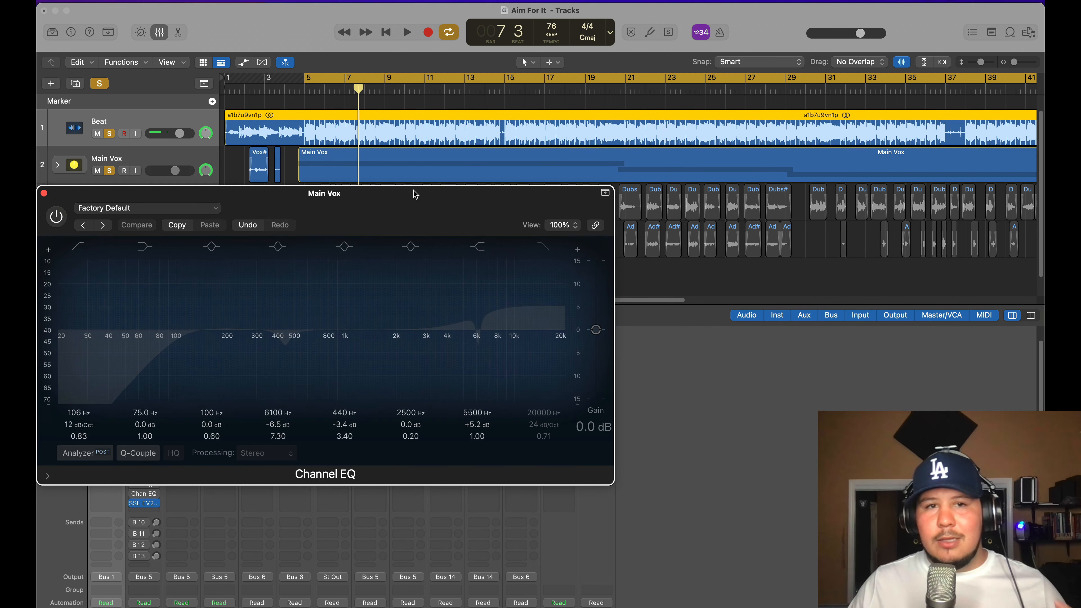
pyautogui.moveTo(415, 192); pyautogui.dragTo(588, 132)
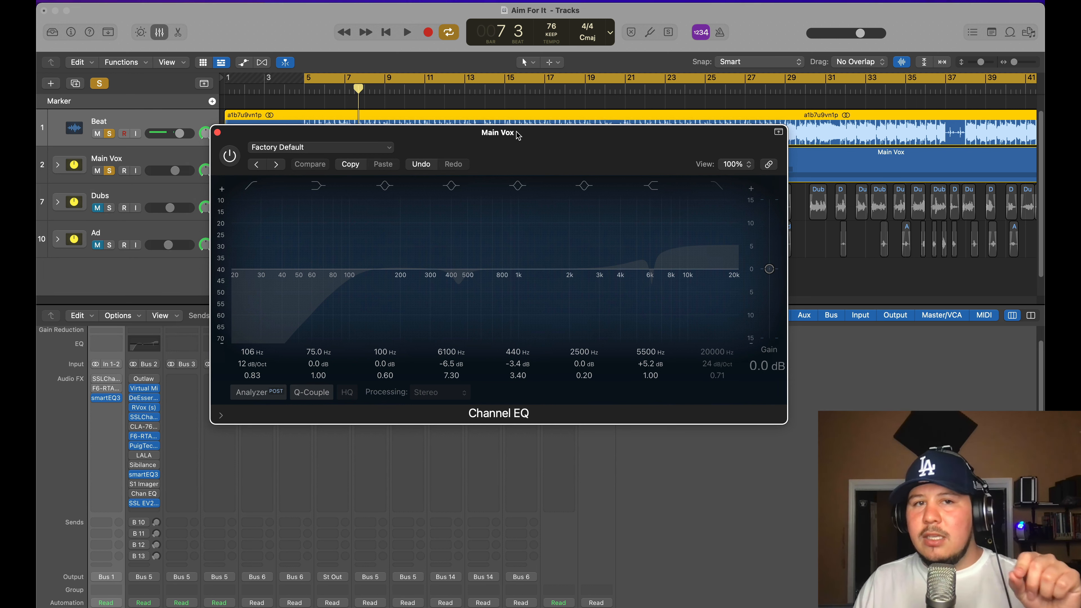
pyautogui.moveTo(517, 135); pyautogui.dragTo(596, 215)
pyautogui.click(122, 224)
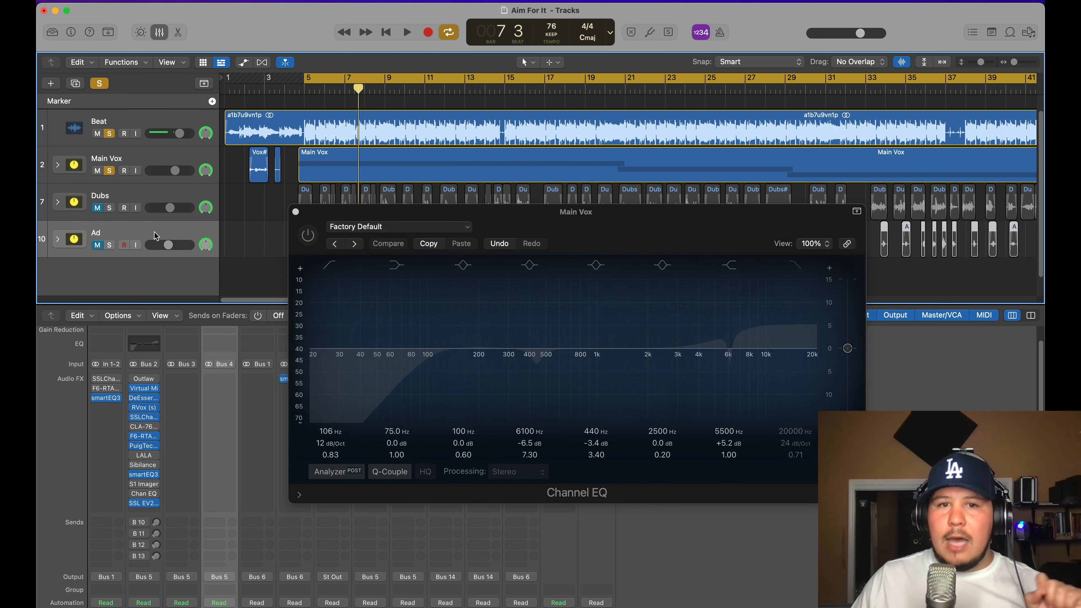
pyautogui.click(295, 211)
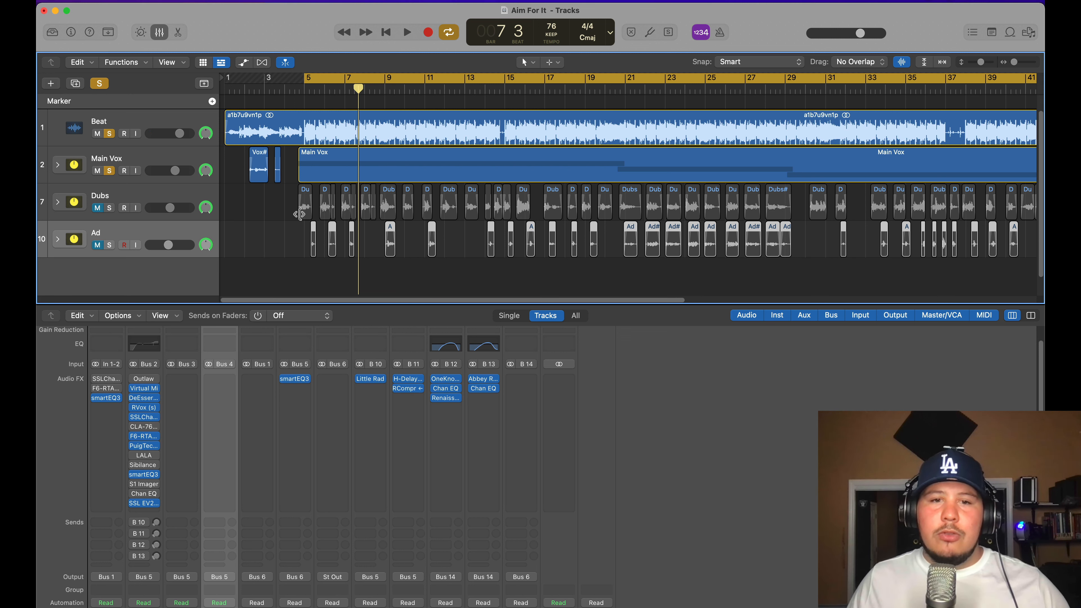